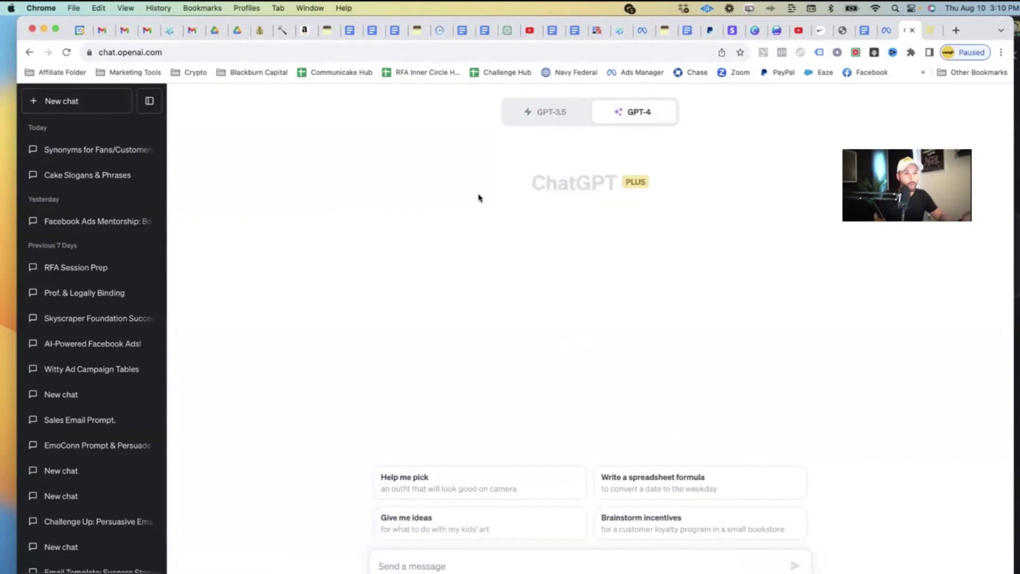
Paste the ad campaign prompt template into a new GPT-4 chat message and review its fill-in fields.
mouse_move(641, 122)
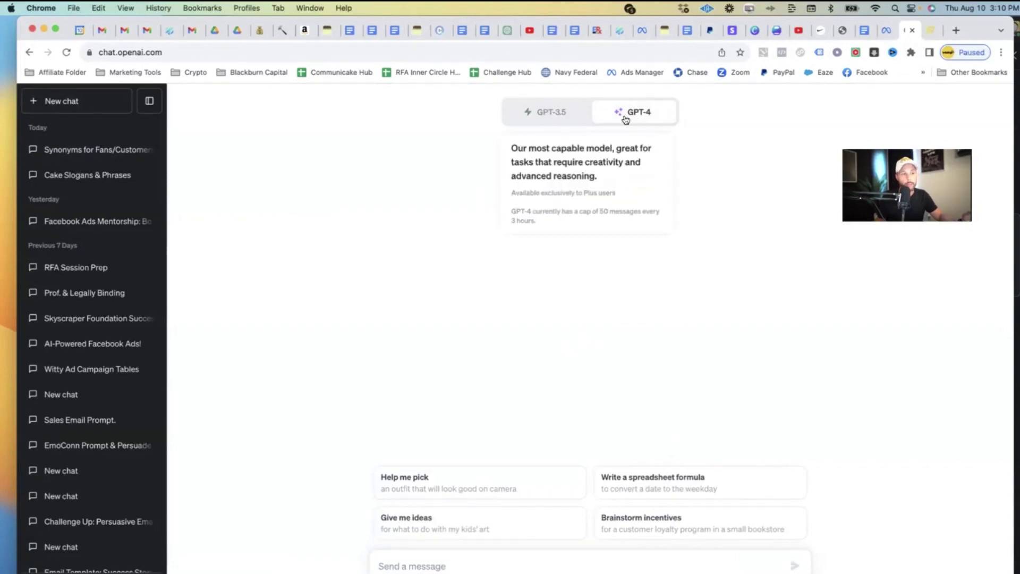
mouse_move(568, 118)
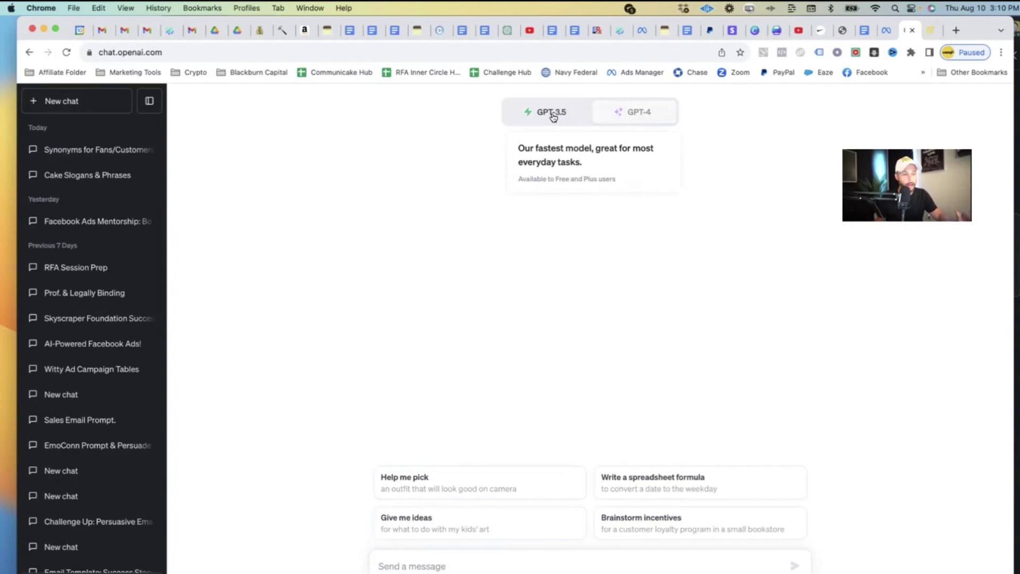
click(411, 565)
key(super+v)
scroll(444, 552, up, 5)
scroll(445, 553, up, 10)
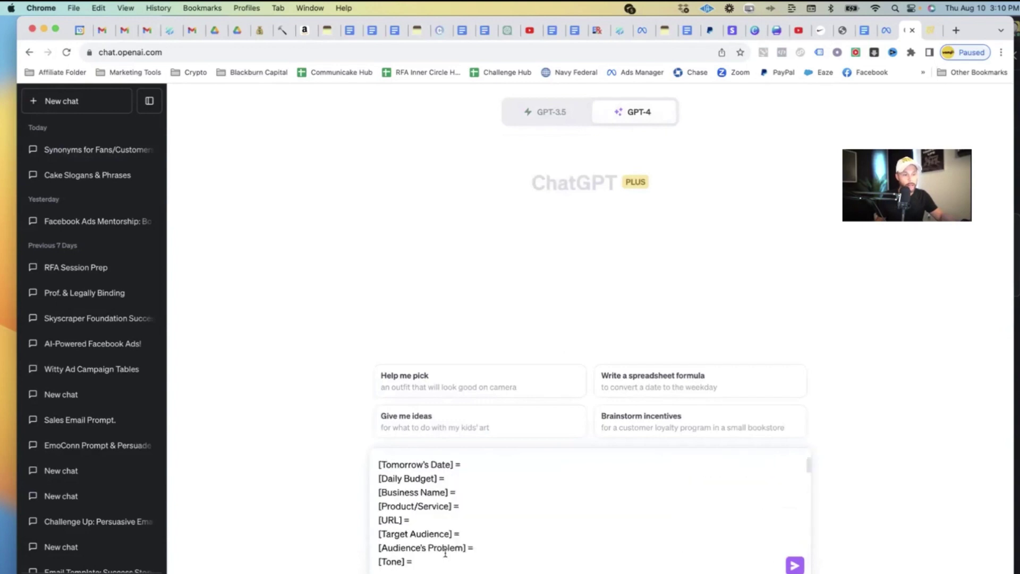
scroll(444, 544, down, 1)
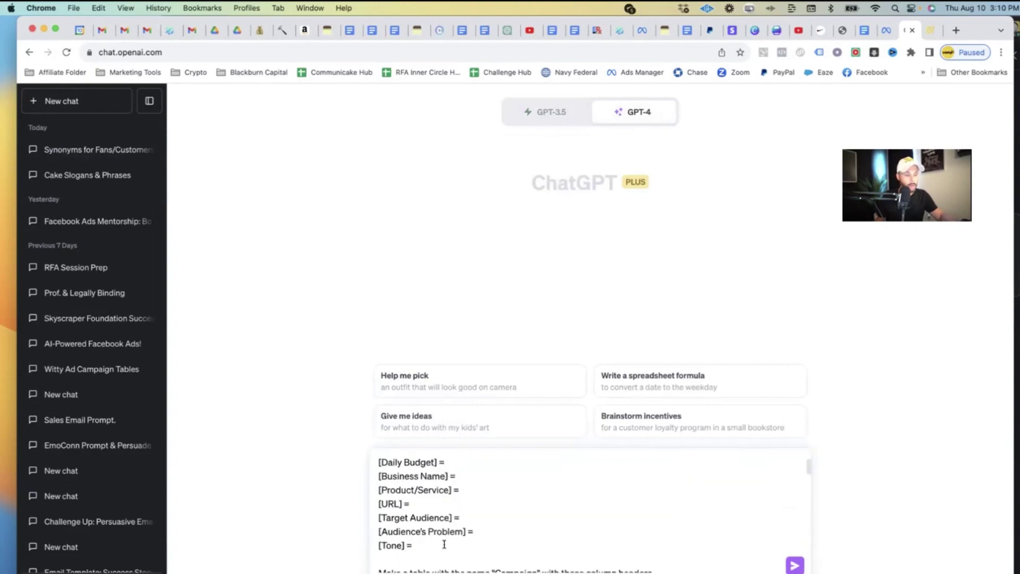
scroll(432, 554, up, 1)
drag(426, 557, 379, 463)
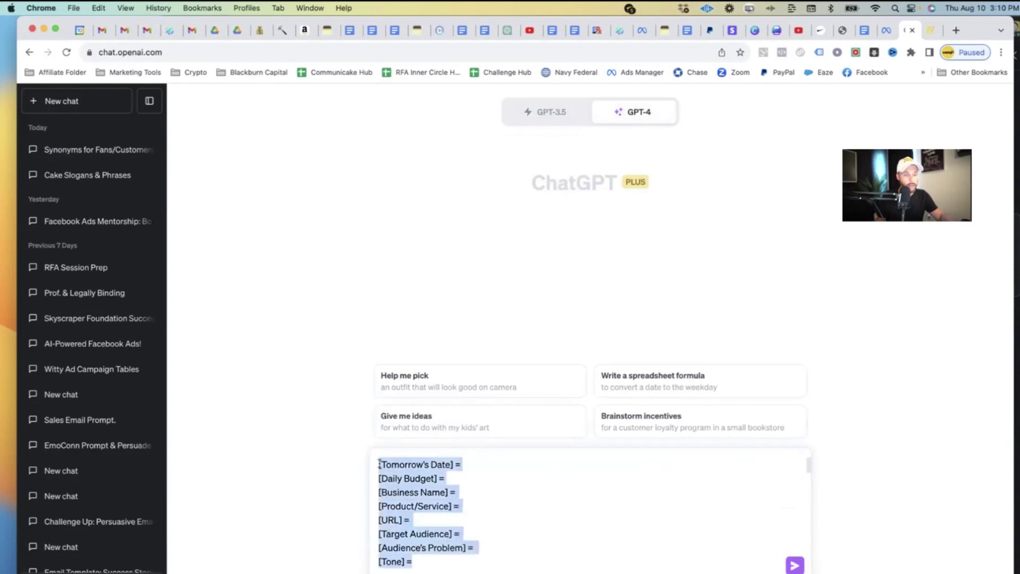
click(409, 471)
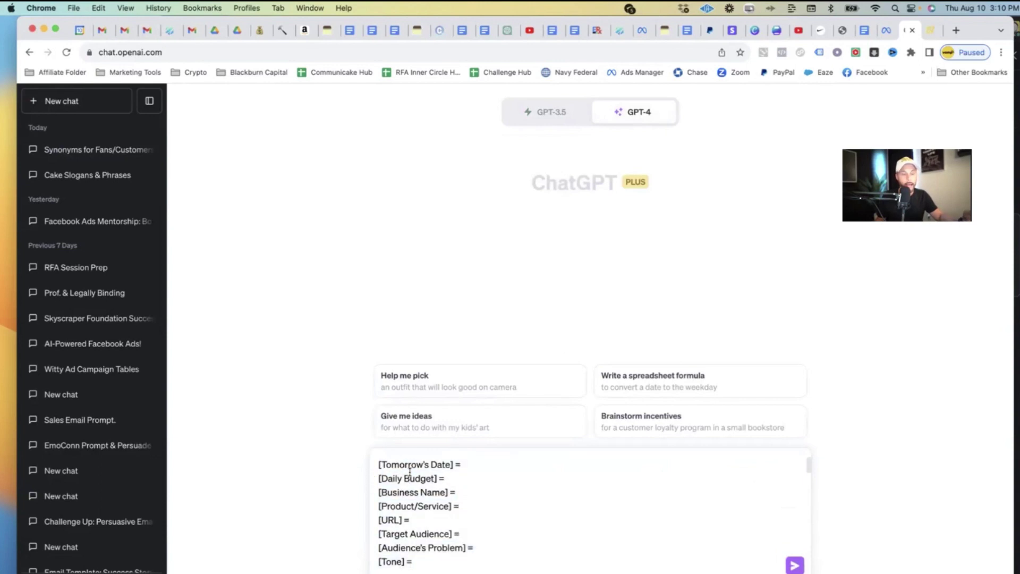
Fill in the prompt's Tomorrow's Date as 8/11/23 and its Daily Budget as $10.
click(470, 466)
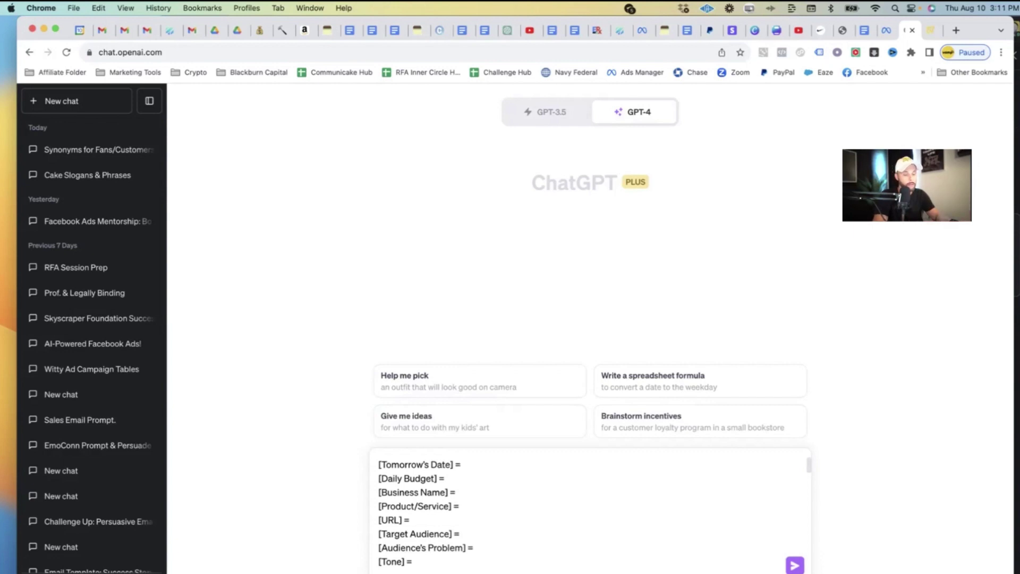
text(8/11/23)
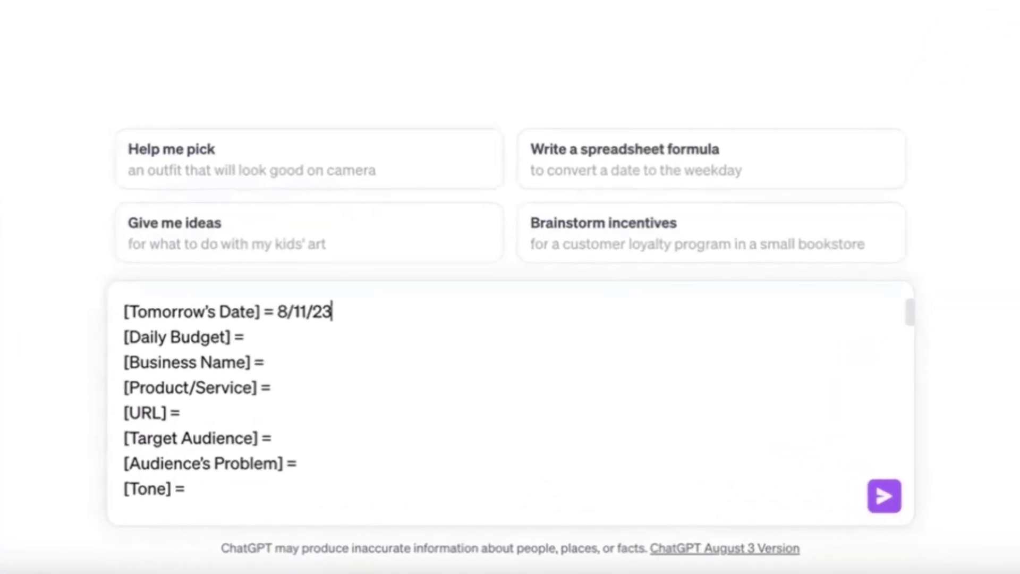
click(214, 289)
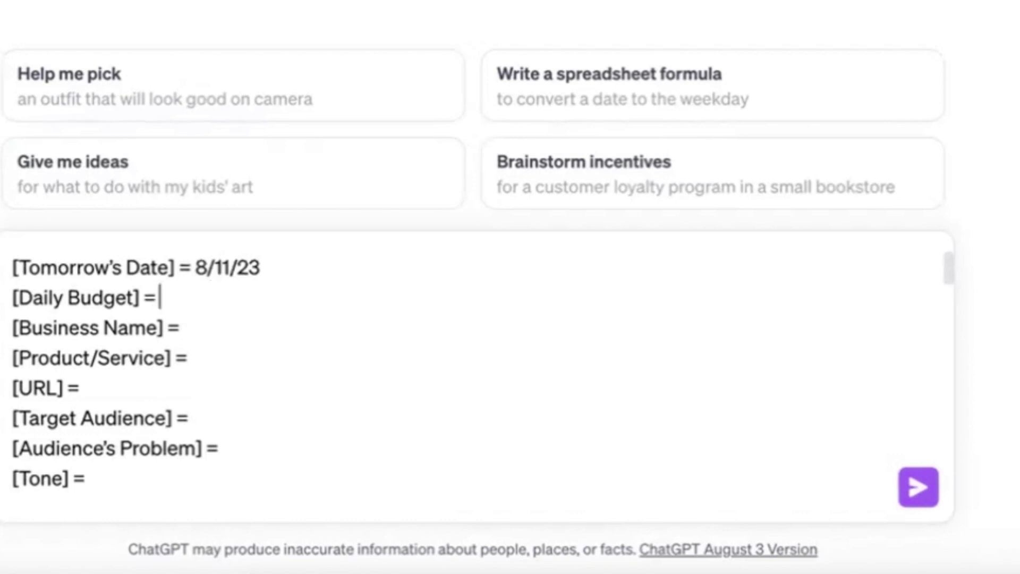
text($10)
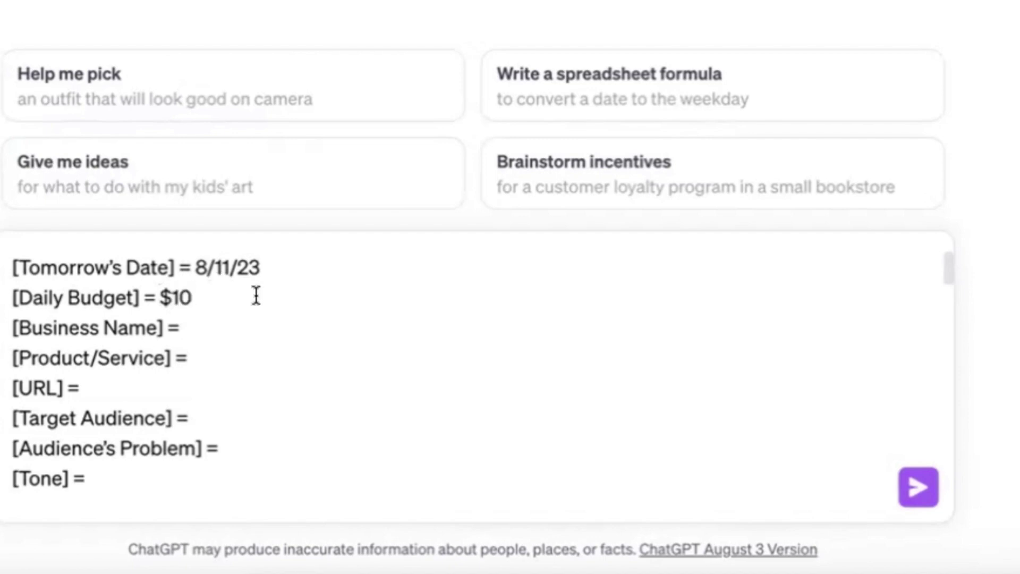
Enter "Rich From Anywhere" as the Business Name and "Facebook Ads Marketing Mentorship" as the Product/Service.
click(230, 320)
text(Rich )
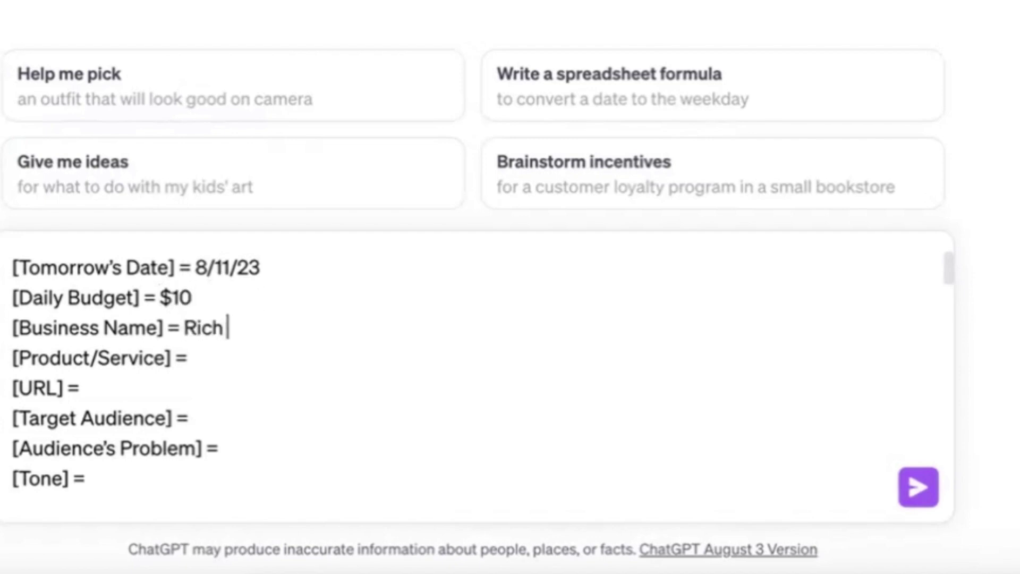
text(From Anywhere)
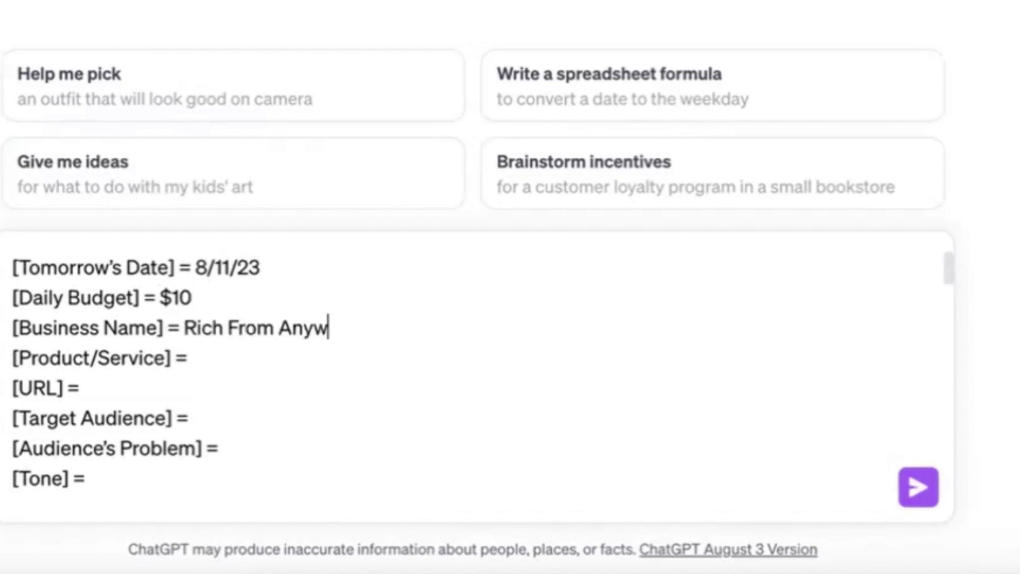
click(237, 353)
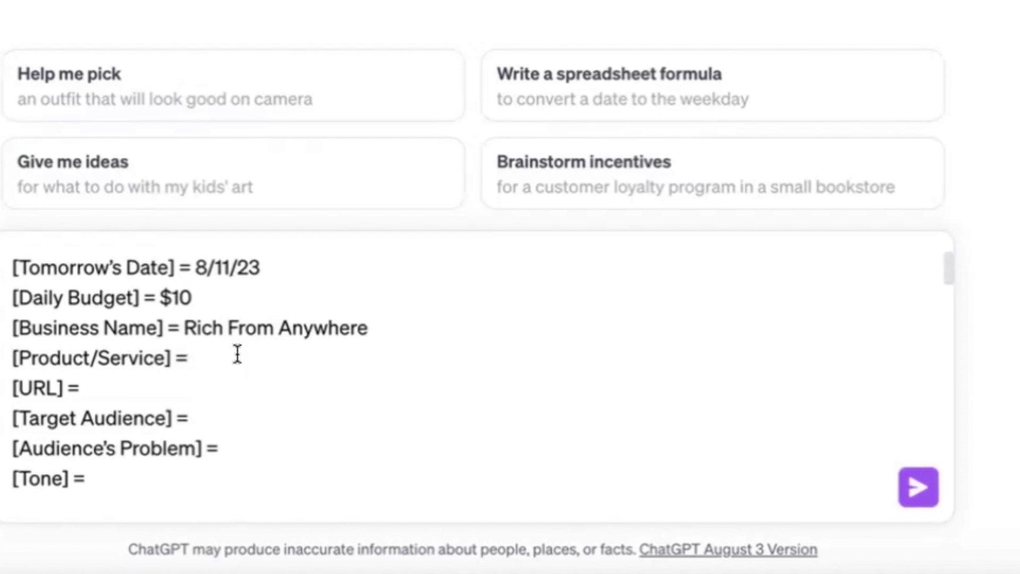
text(Facebook Ad)
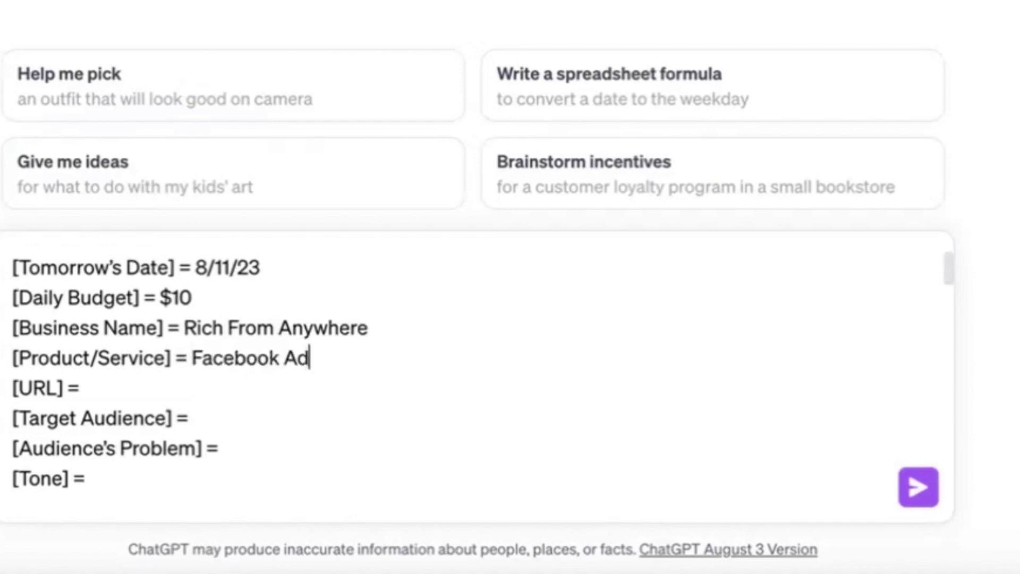
text(s Marketing M)
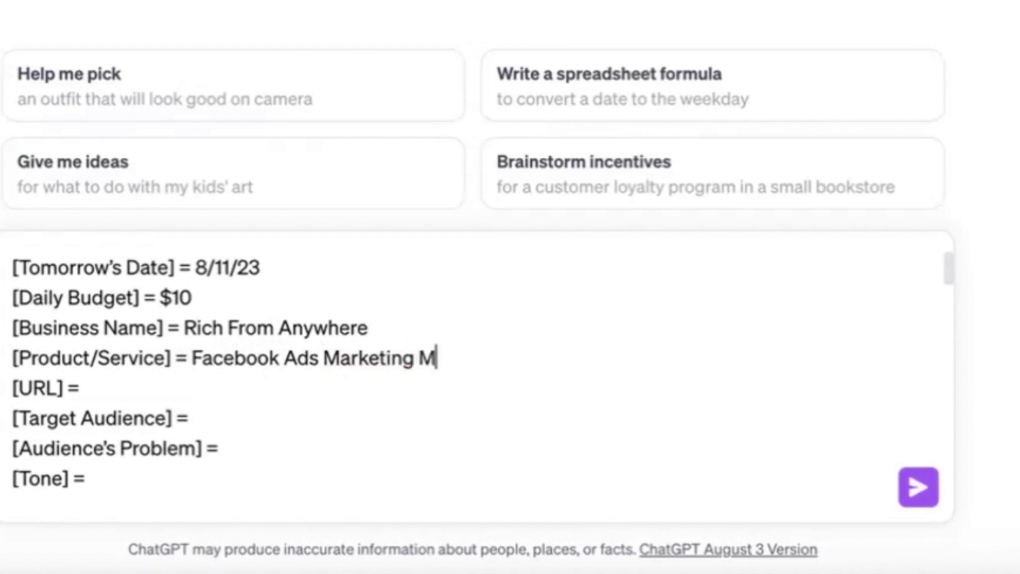
text(entorship)
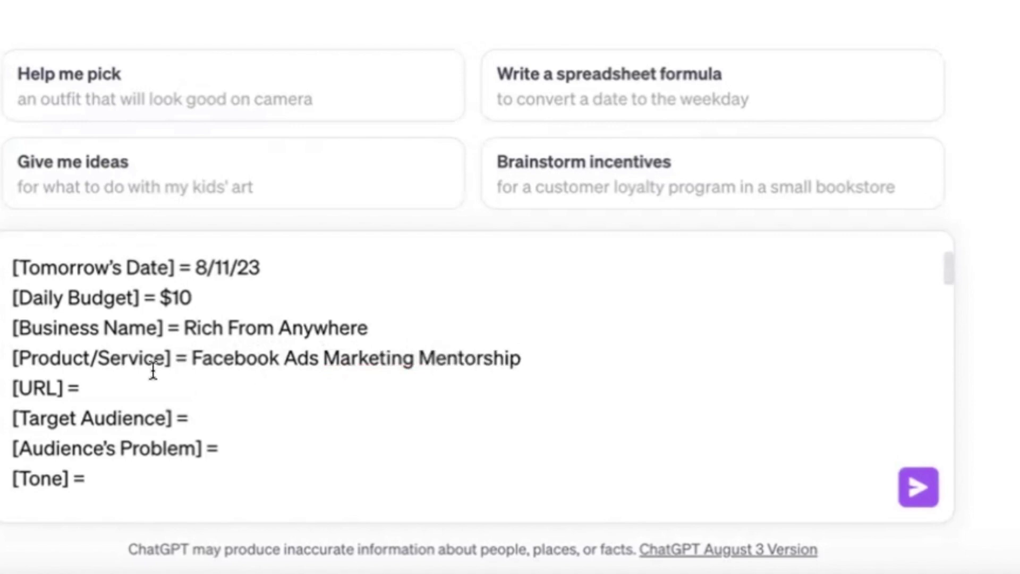
drag(117, 379, 12, 384)
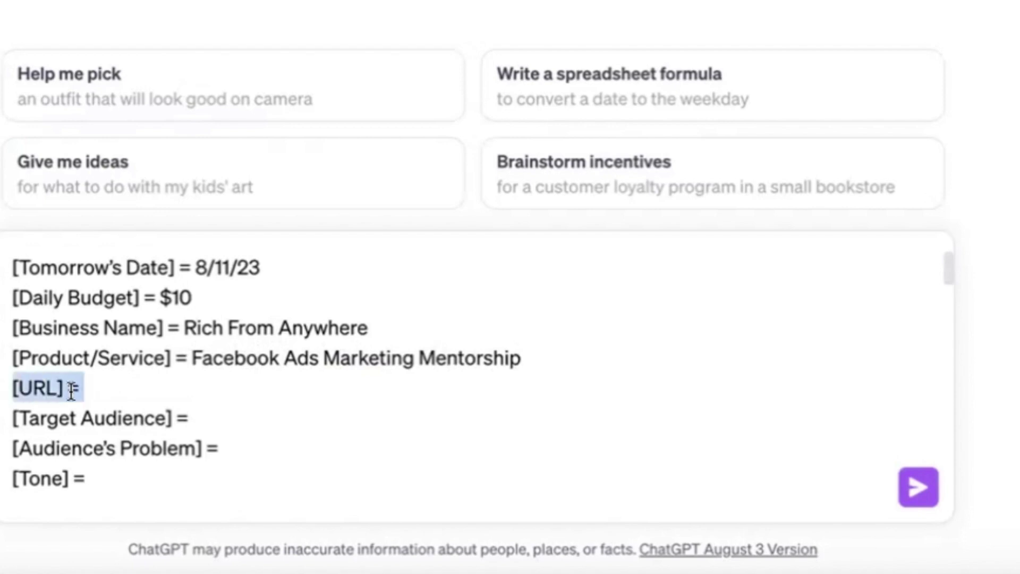
click(108, 392)
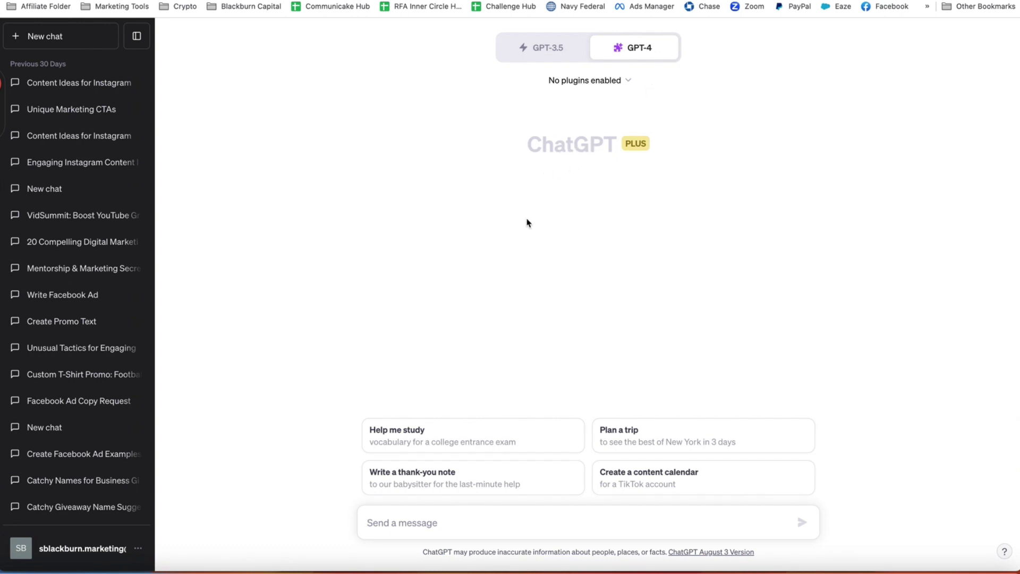
Check in the beta features settings that Plugins is turned on, and close the settings.
click(69, 547)
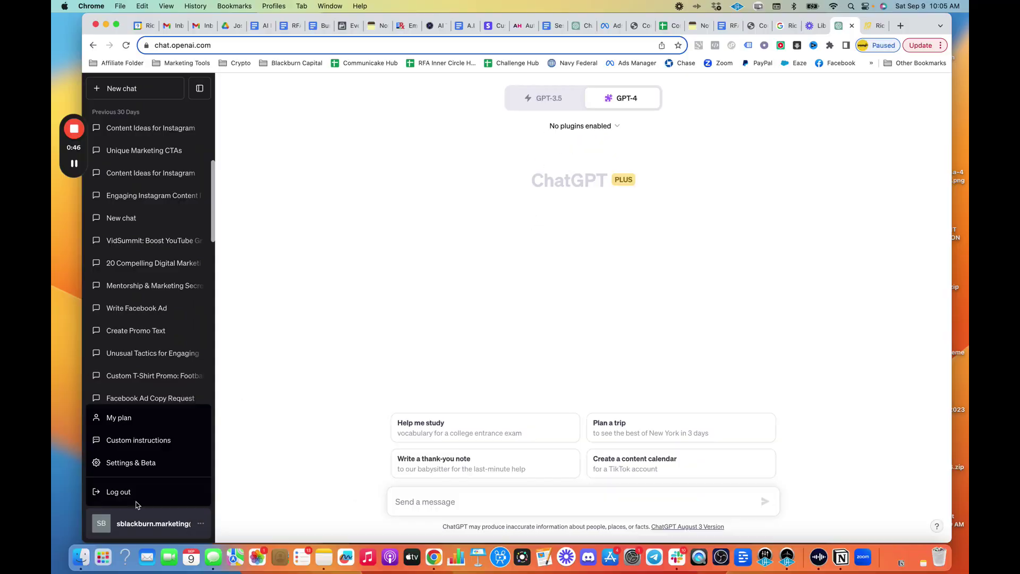
click(60, 477)
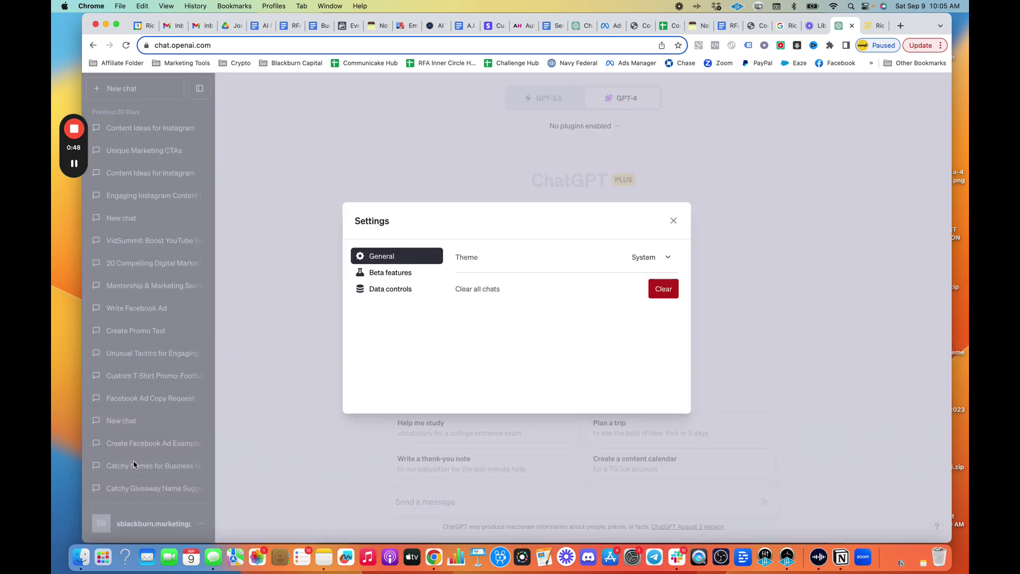
click(381, 275)
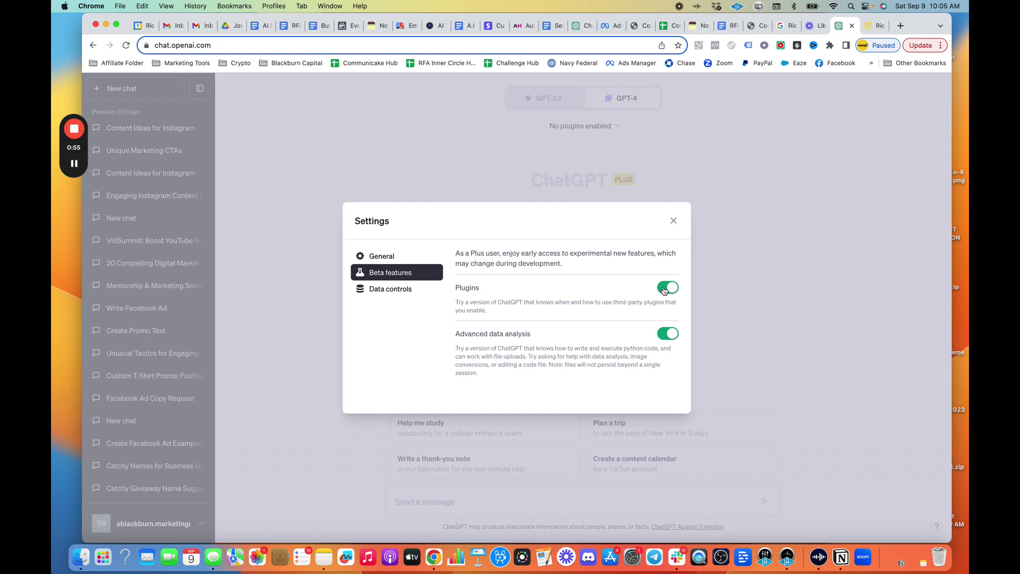
click(674, 221)
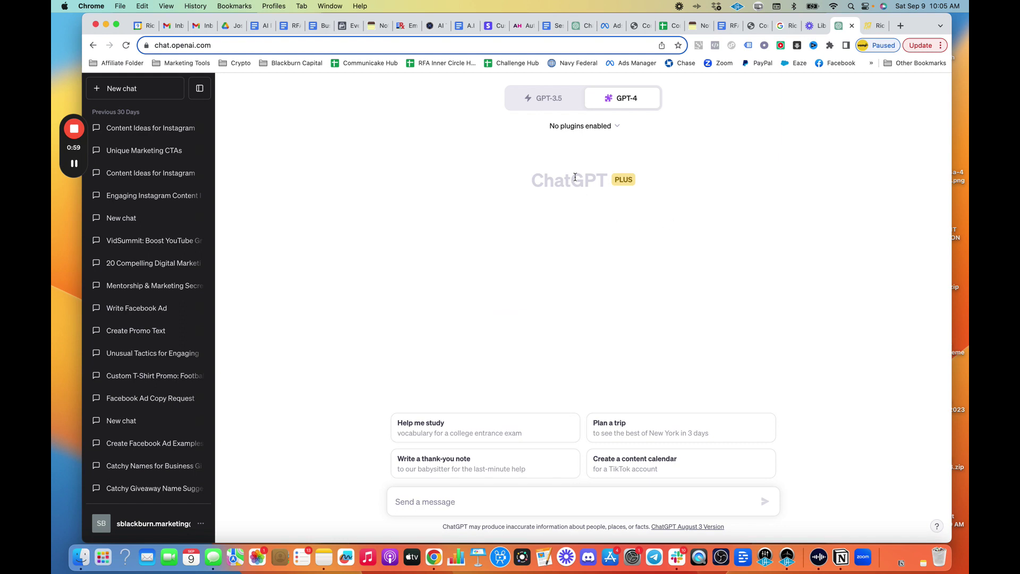
Choose the GPT-4 model and enable the WebPilot plugin for the chat.
click(549, 102)
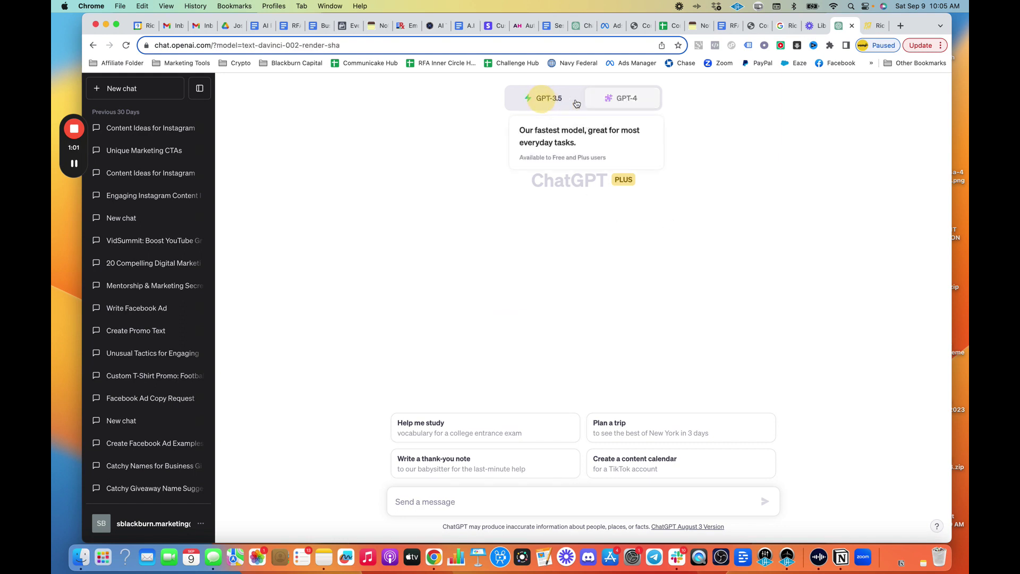
click(622, 104)
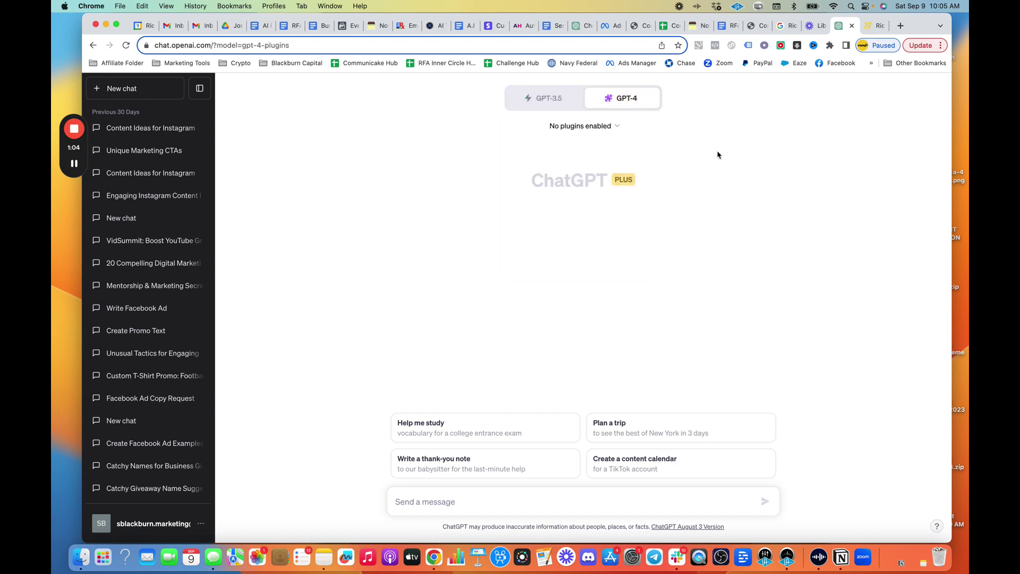
click(584, 130)
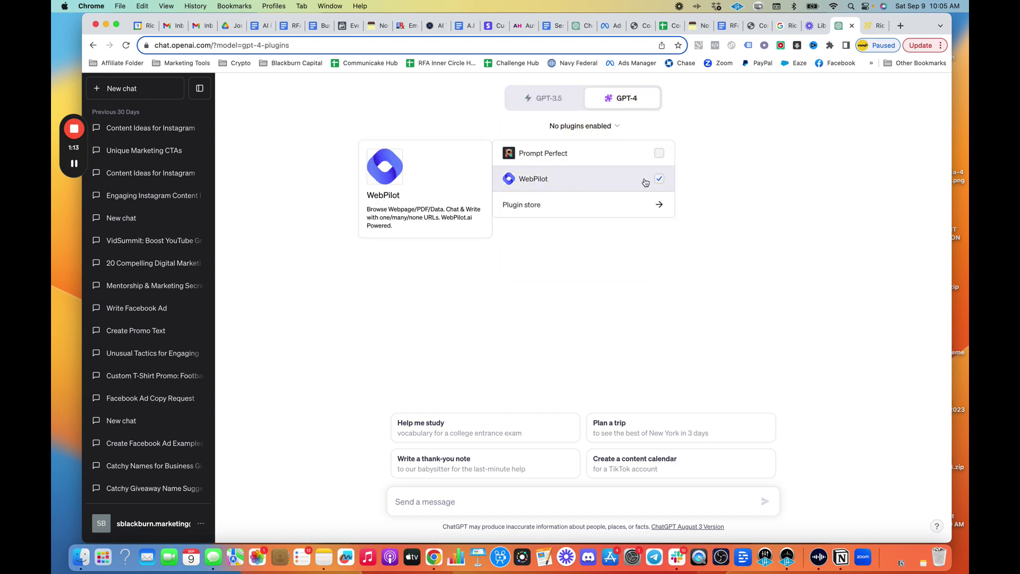
click(659, 179)
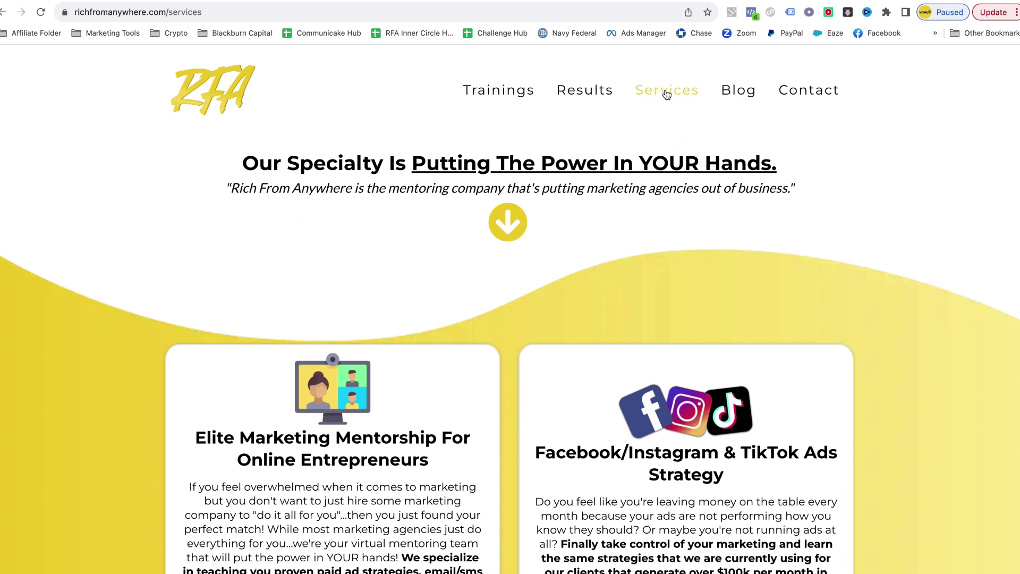
Copy the full web address of the Rich From Anywhere services page.
double_click(241, 12)
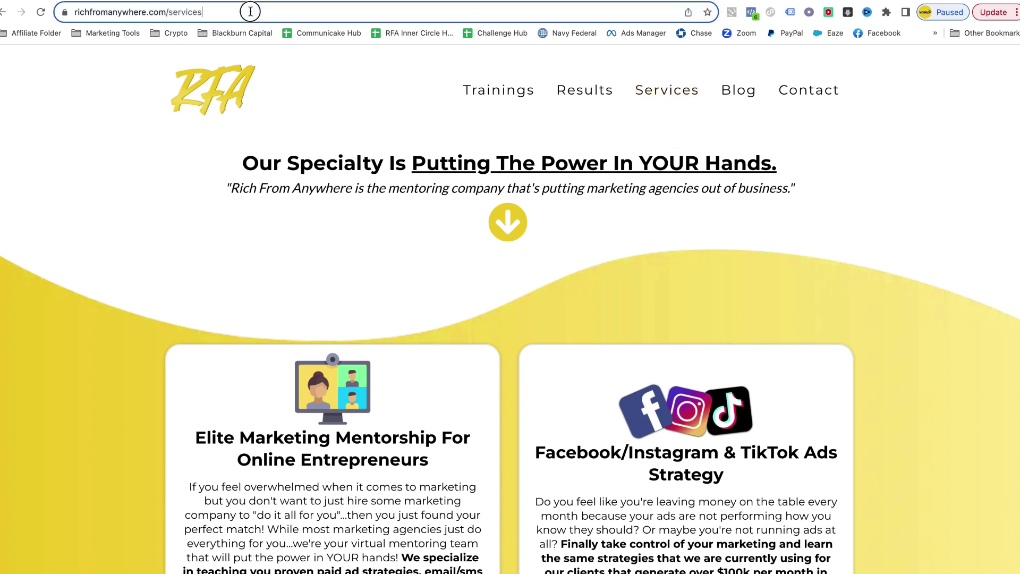
drag(273, 12, 66, 11)
key(ctrl+c)
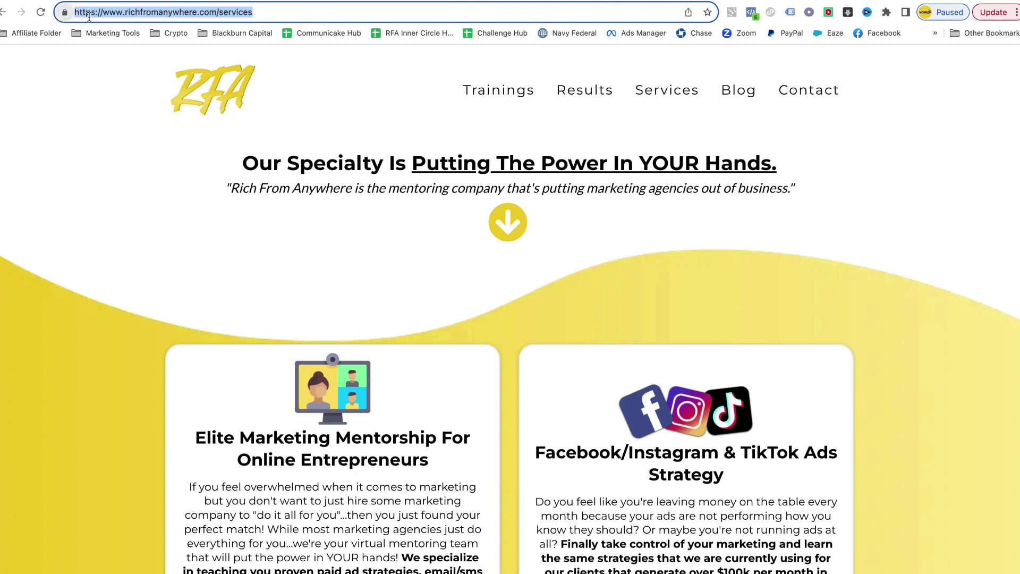
click(272, 18)
Examine the services page's offerings, including the marketing mentorship and Facebook/Instagram & TikTok ads sections.
scroll(619, 320, down, 5)
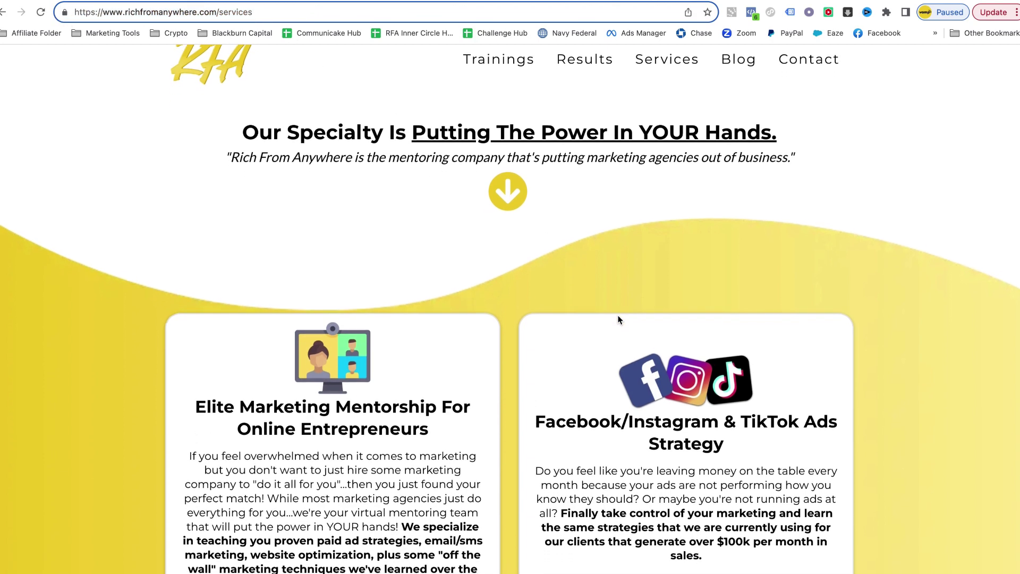
scroll(619, 320, down, 3)
scroll(619, 320, up, 1)
drag(205, 250, 433, 275)
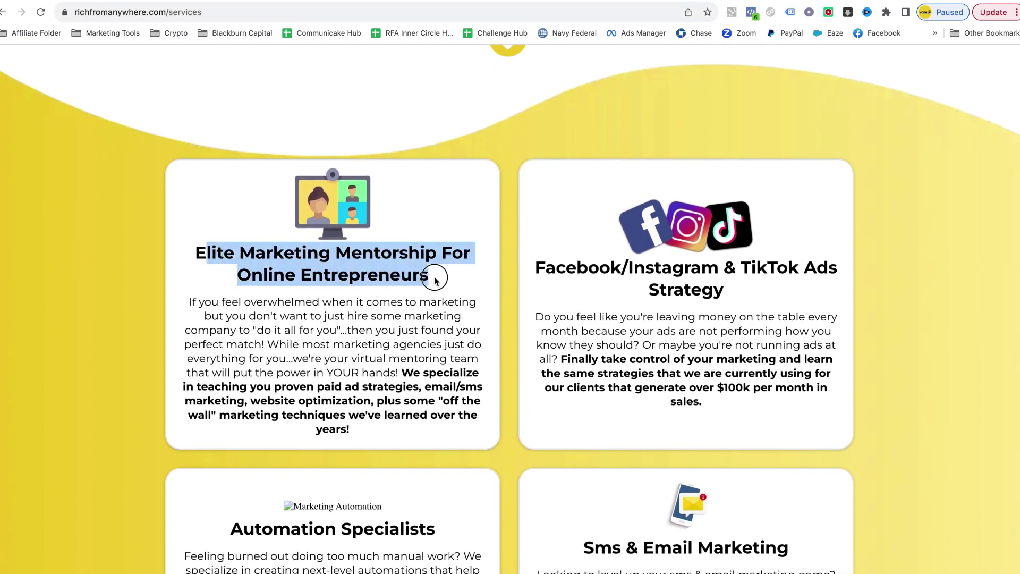
drag(529, 269, 712, 310)
scroll(585, 358, down, 3)
scroll(428, 427, down, 10)
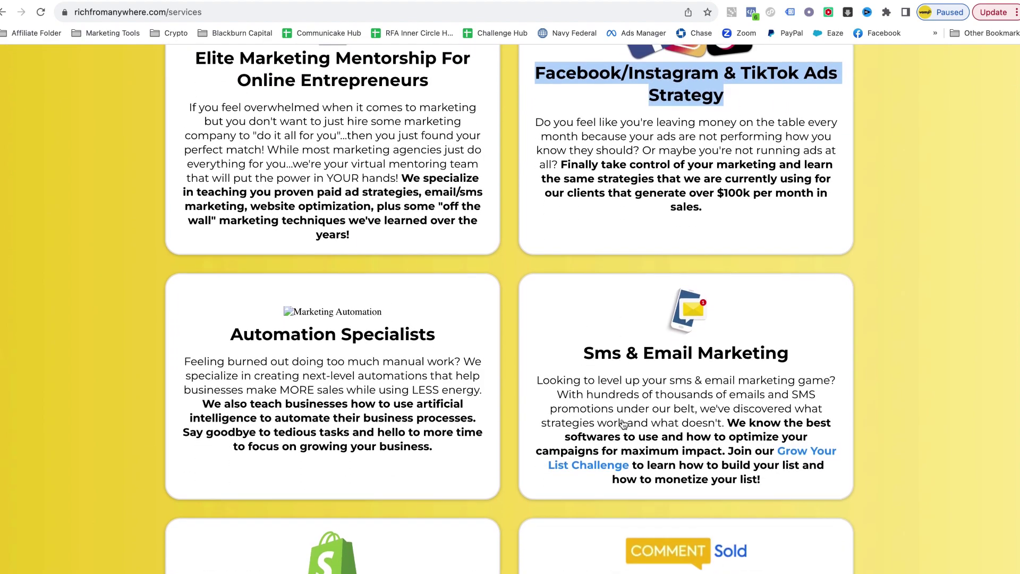
scroll(553, 376, down, 5)
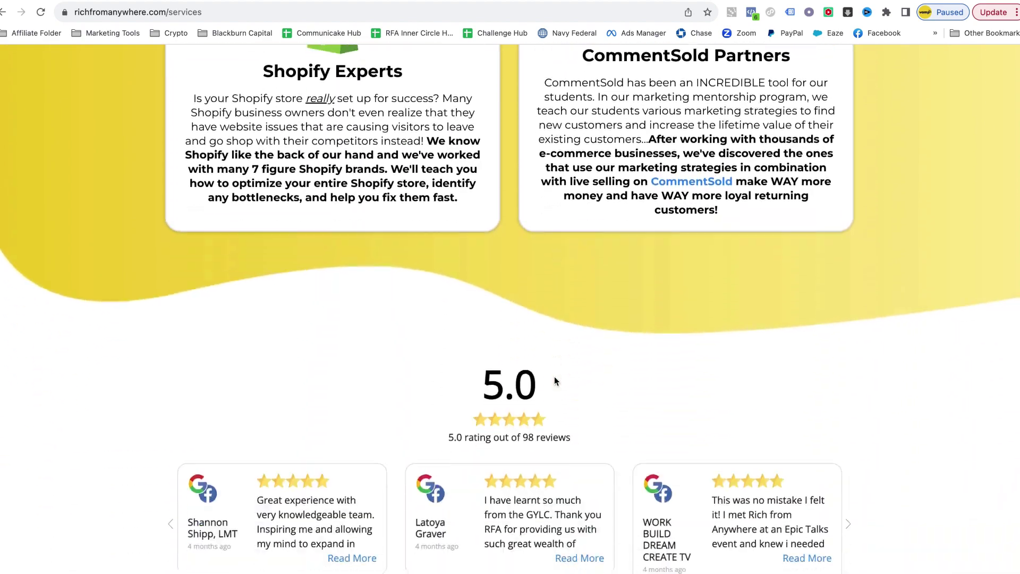
scroll(554, 376, up, 15)
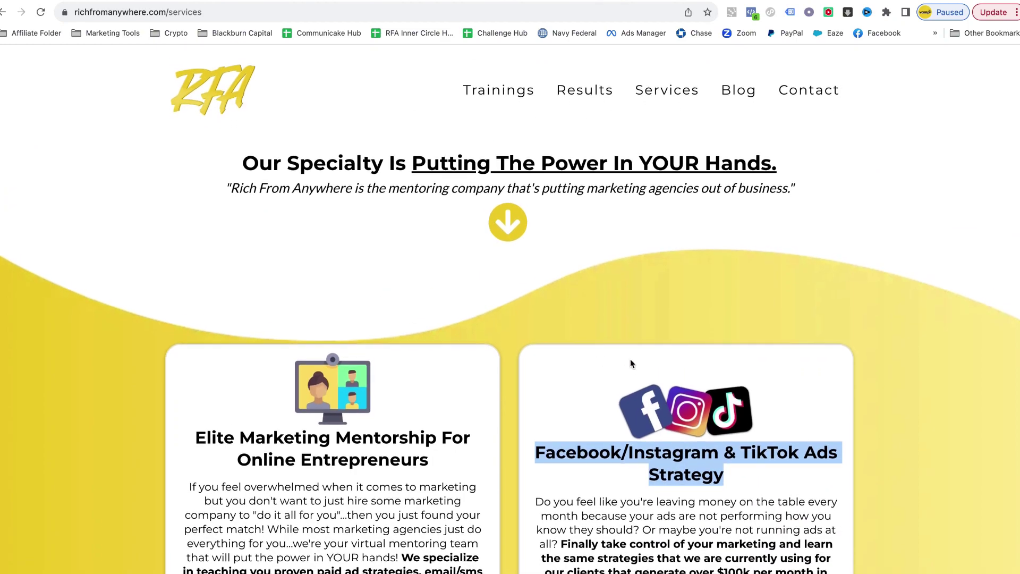
click(645, 311)
click(132, 386)
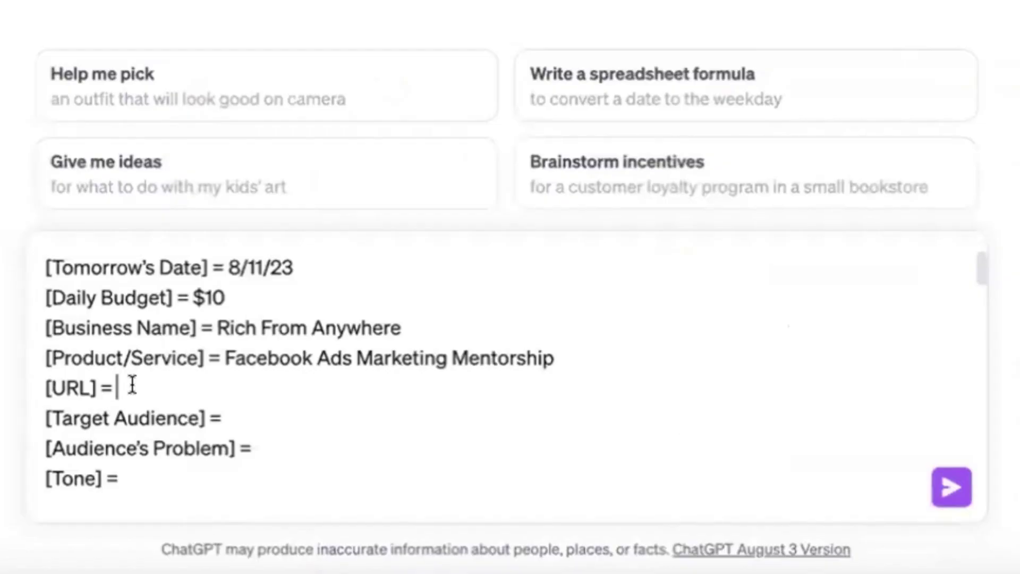
key(ctrl+v)
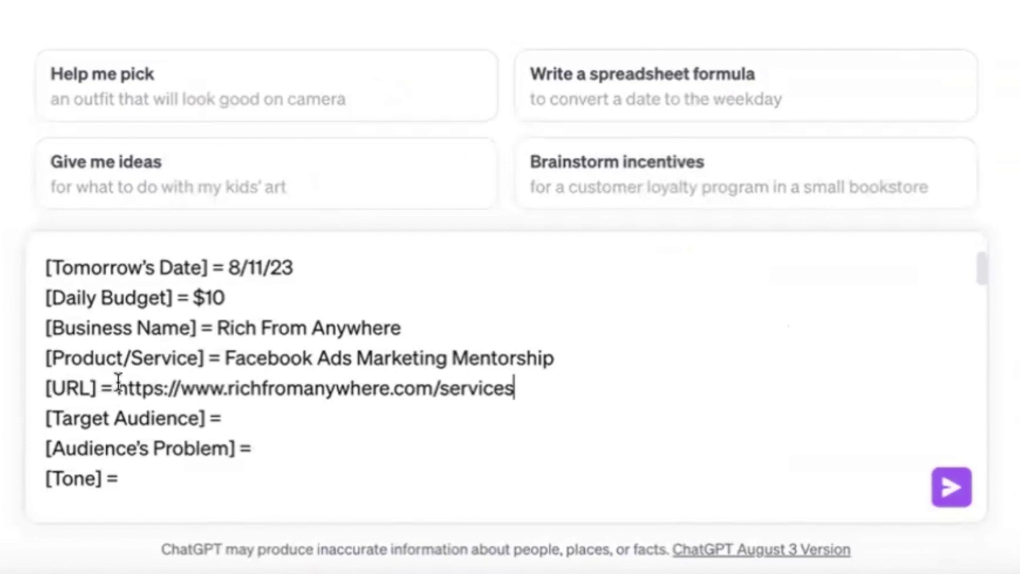
Fill in the prompt's Target Audience as Online Business Owners and the Audience's Problem as "Not making money with facebook ads".
click(244, 417)
text(Online Business Owners)
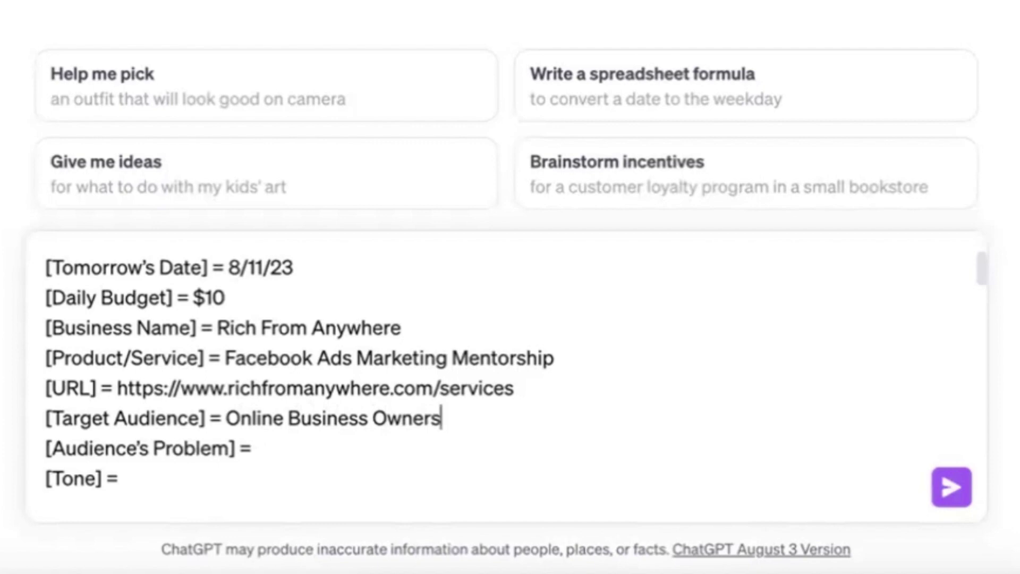
click(277, 442)
text(Not making money with facebook ads)
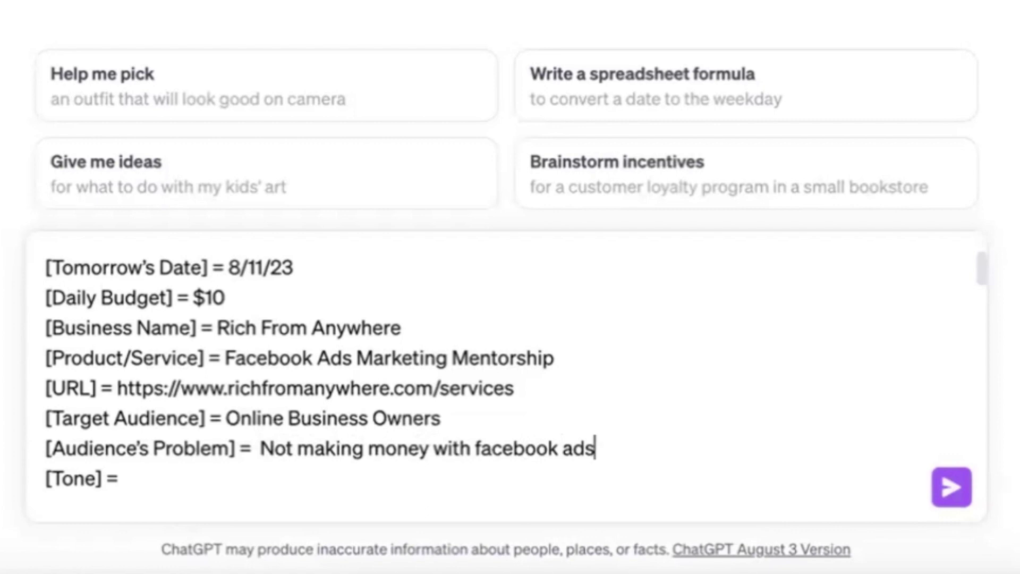
Set the prompt's Tone to Witty and send the completed prompt.
click(171, 481)
text(Witty)
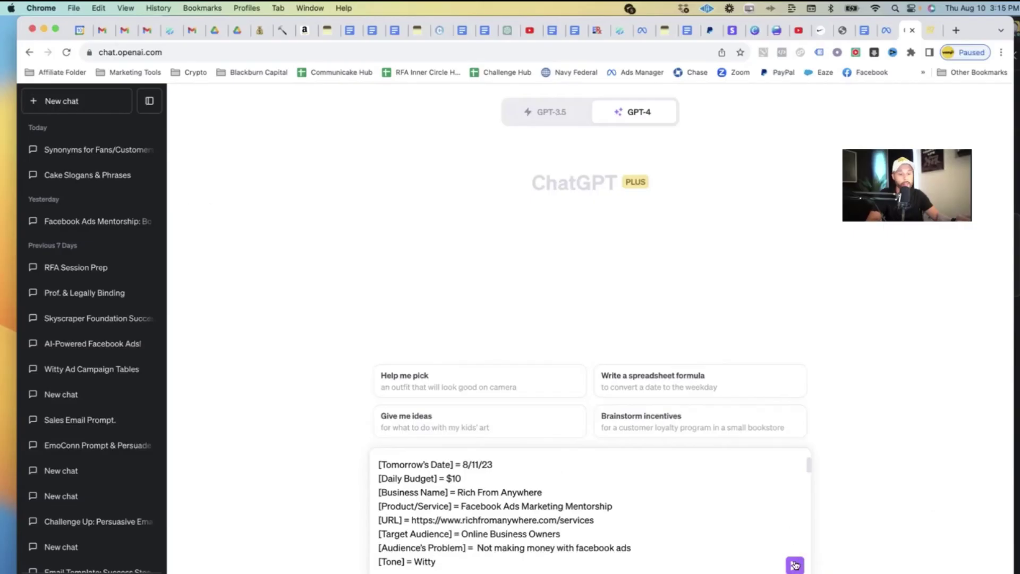
click(795, 565)
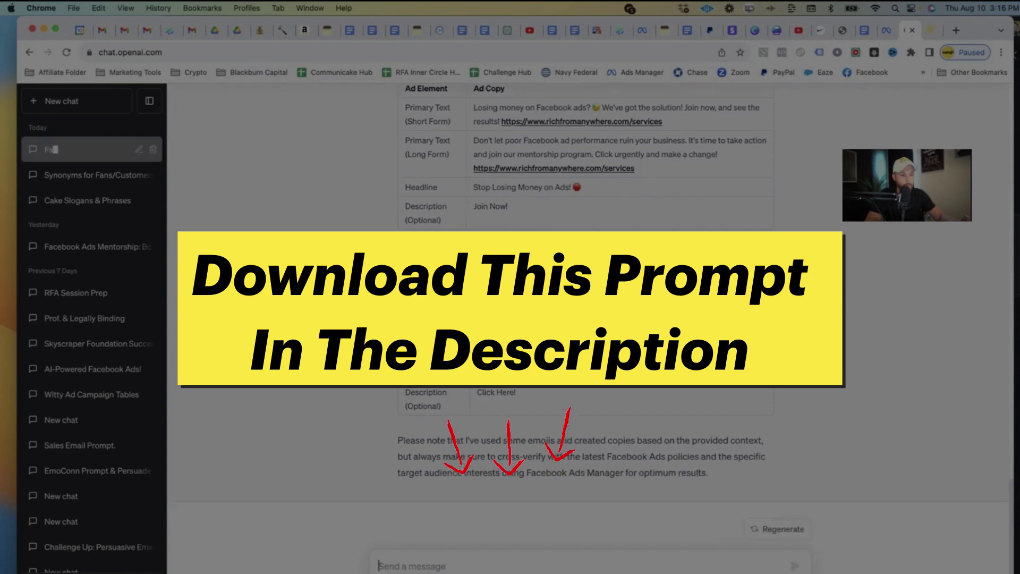
Examine the generated campaign, ad set and ad tables, especially the parts of the campaign name.
scroll(585, 319, up, 15)
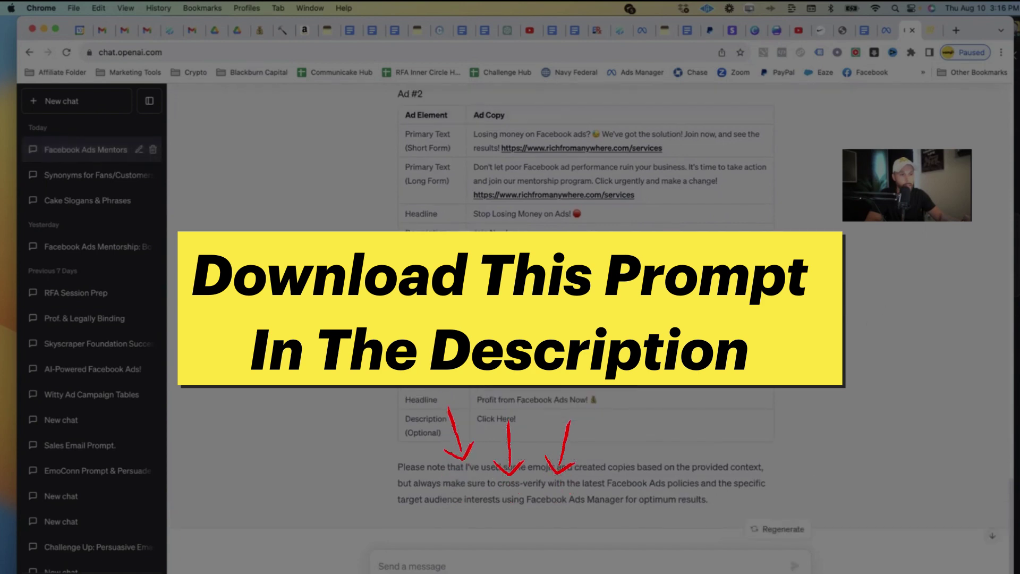
scroll(585, 319, up, 6)
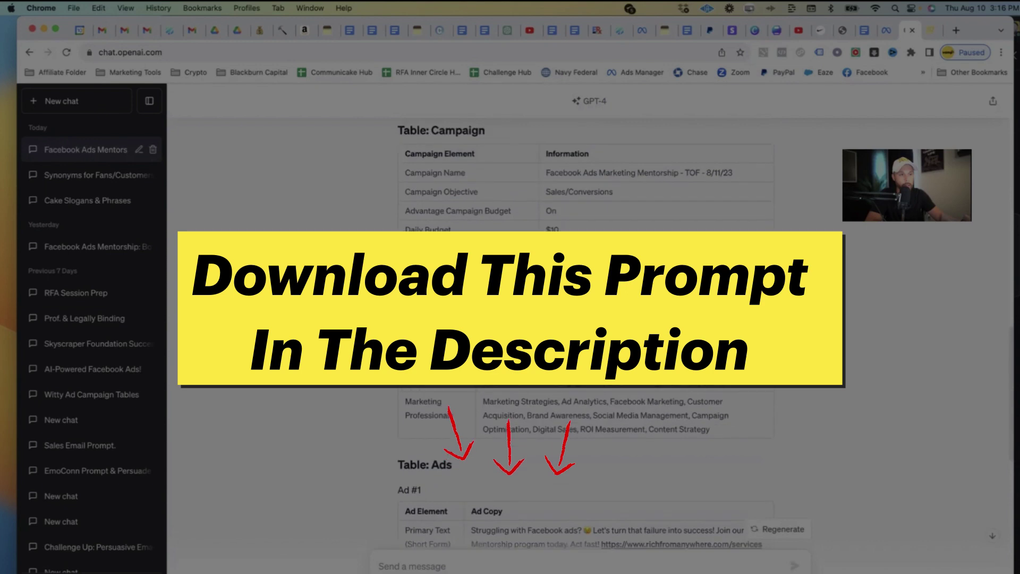
scroll(446, 257, down, 1)
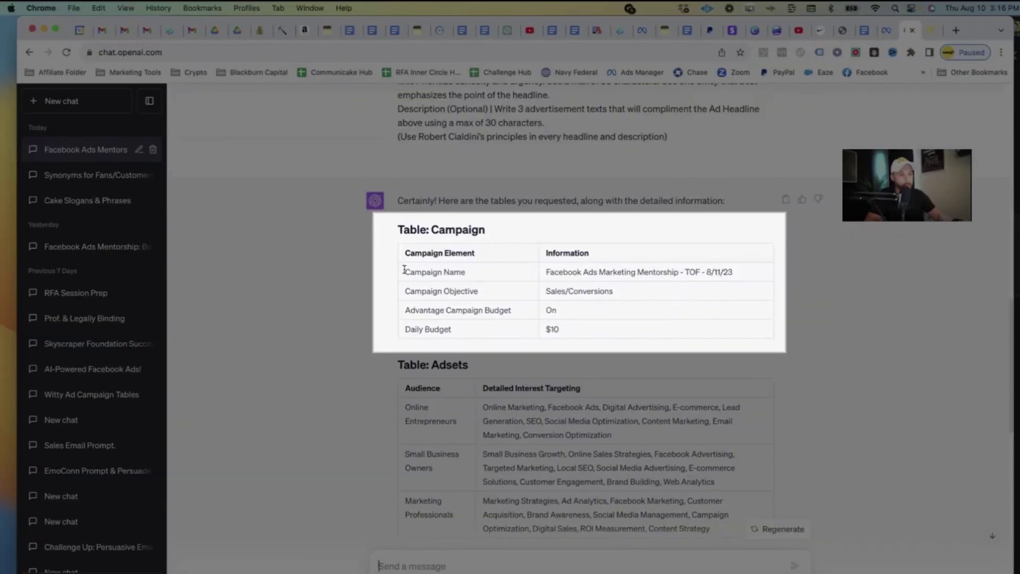
drag(411, 269, 464, 272)
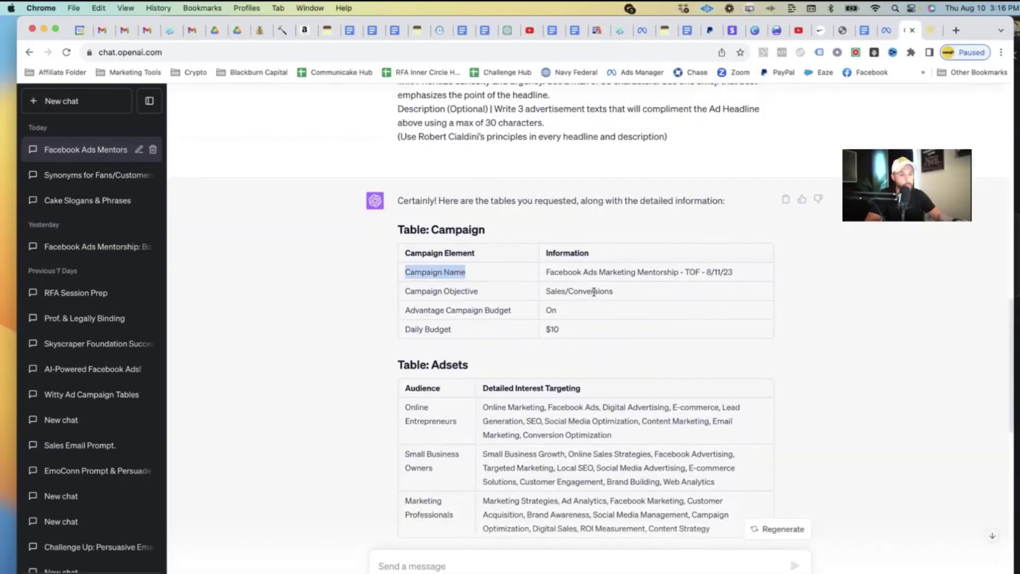
triple_click(613, 271)
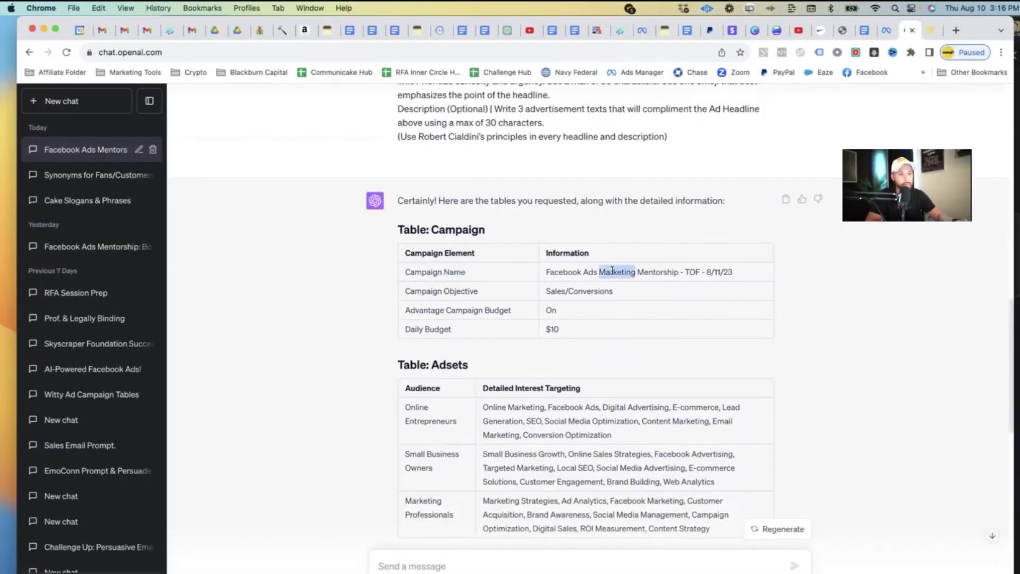
click(686, 274)
double_click(692, 271)
drag(706, 272, 749, 278)
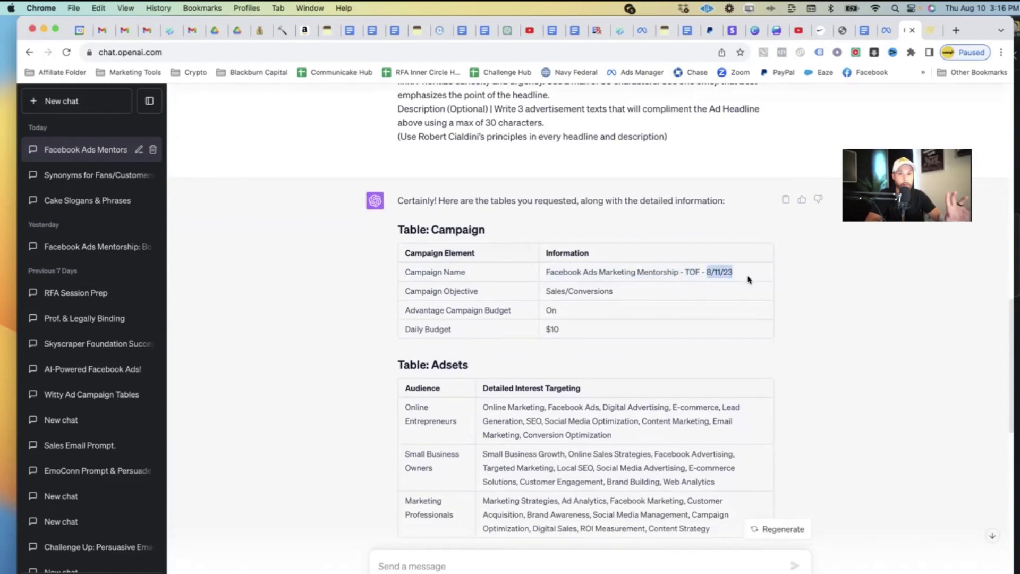
click(732, 271)
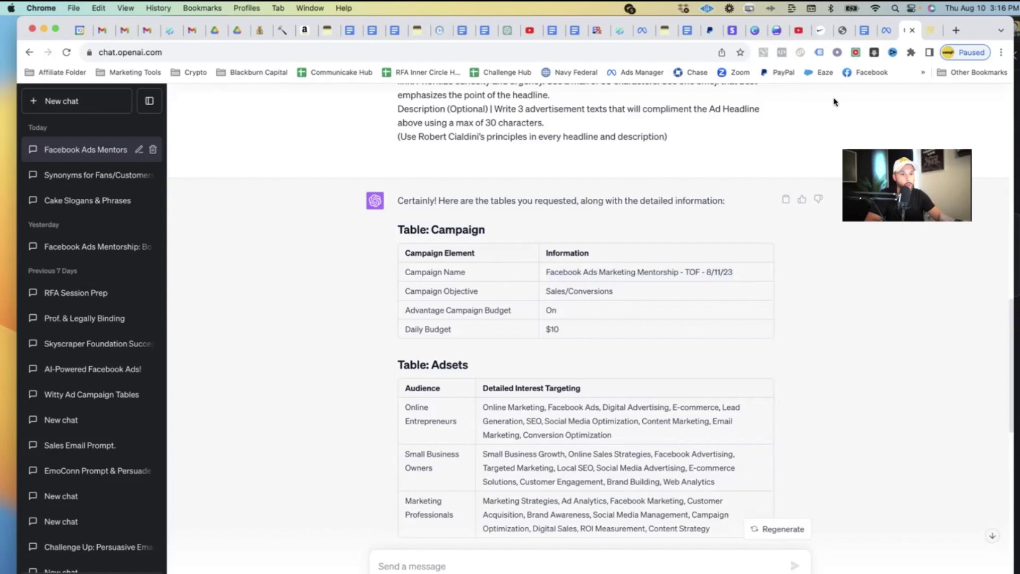
Copy the full campaign name from the generated campaign table and switch to Meta Ads Manager.
triple_click(647, 271)
key(super+c)
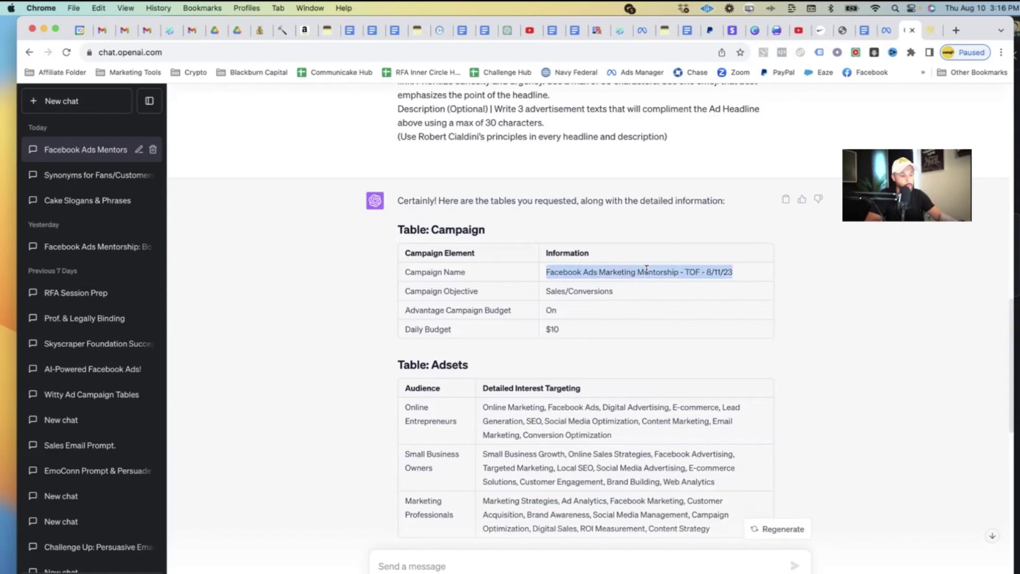
click(882, 32)
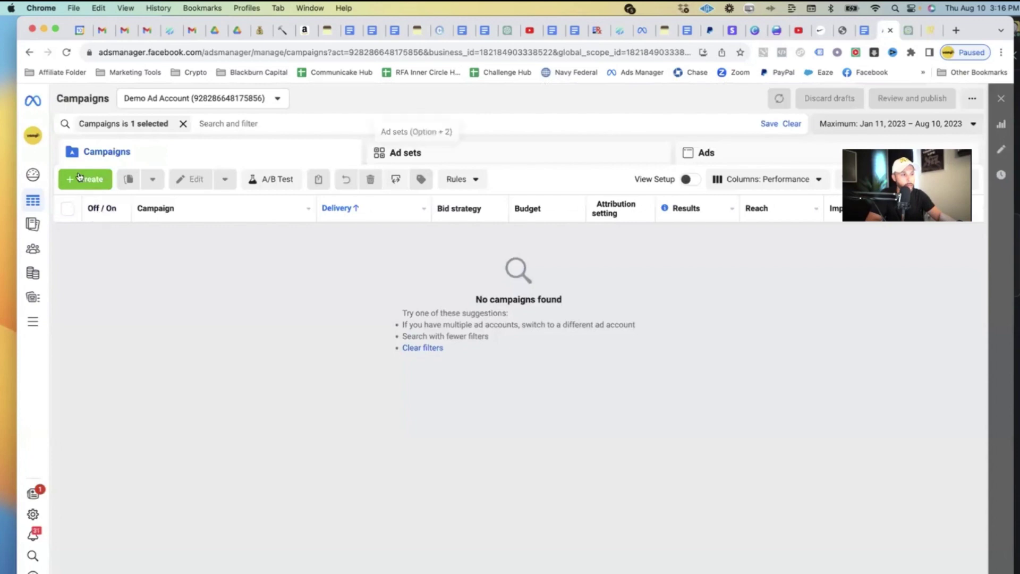
Start a new Auction campaign in the demo ad account with Sales as its objective.
click(80, 179)
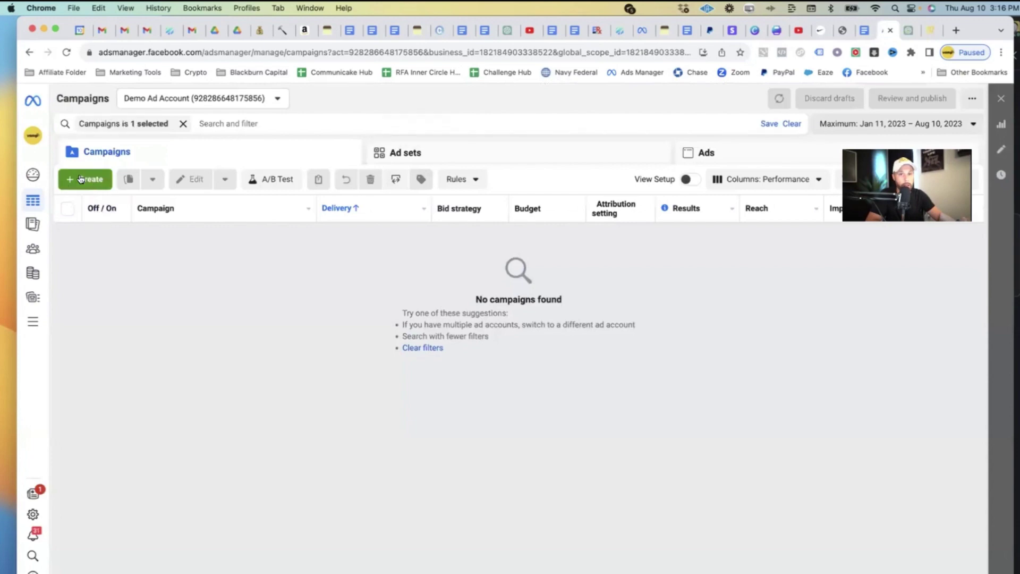
click(80, 178)
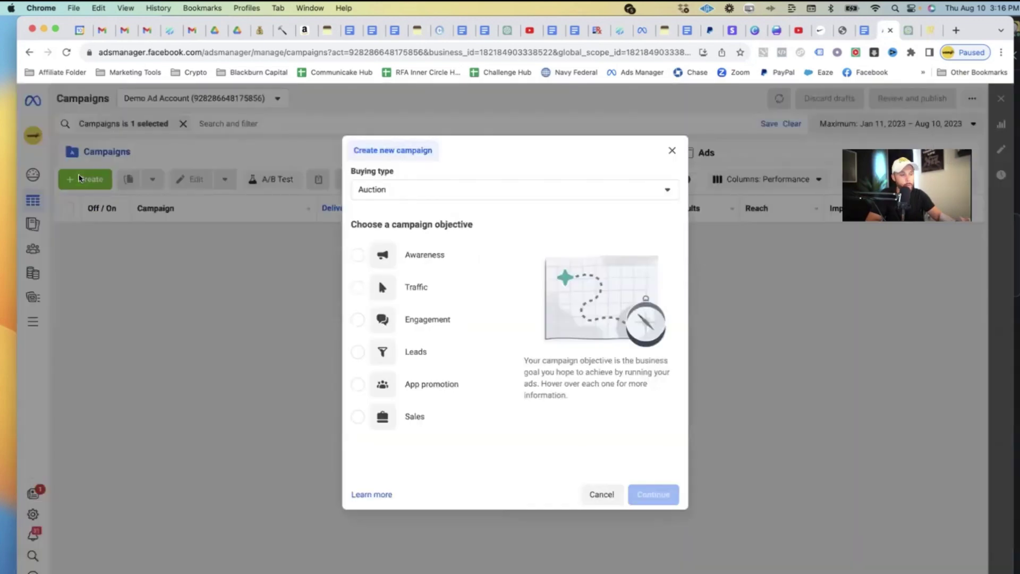
click(357, 418)
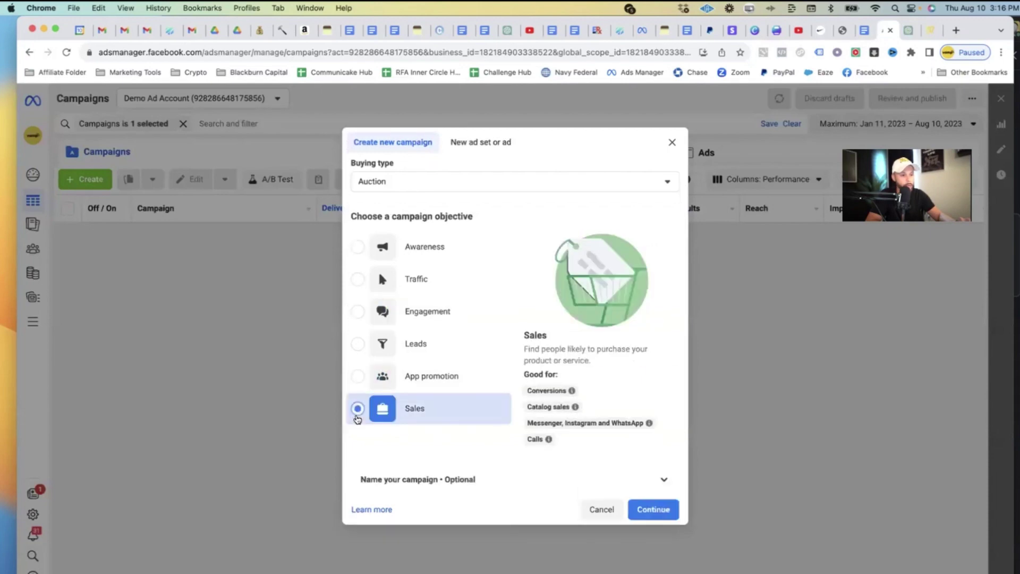
Name the new campaign with the copied text "Facebook Ads Marketing Mentorship - TOF - 8/11/23".
click(499, 478)
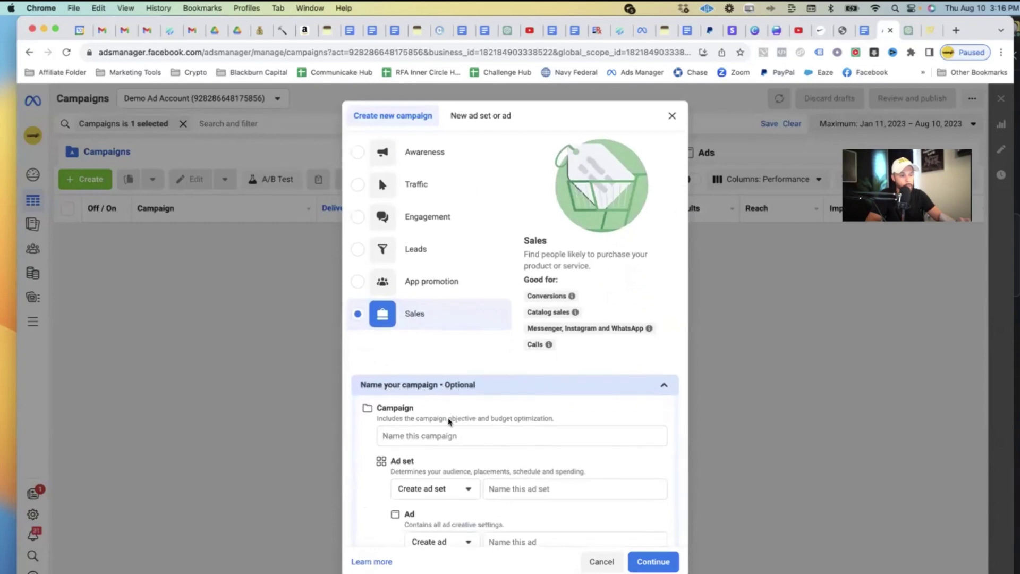
scroll(449, 421, down, 1)
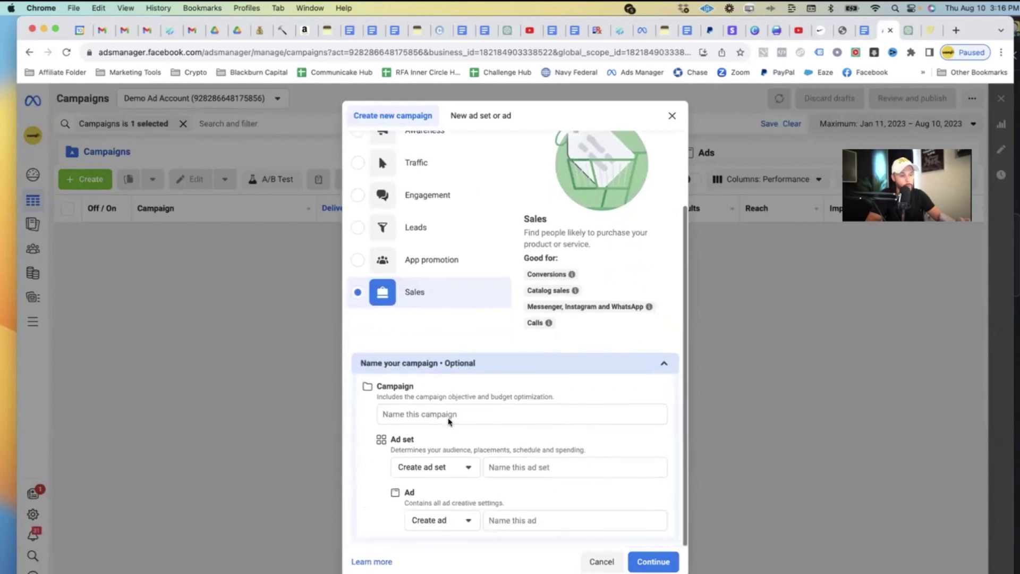
click(406, 415)
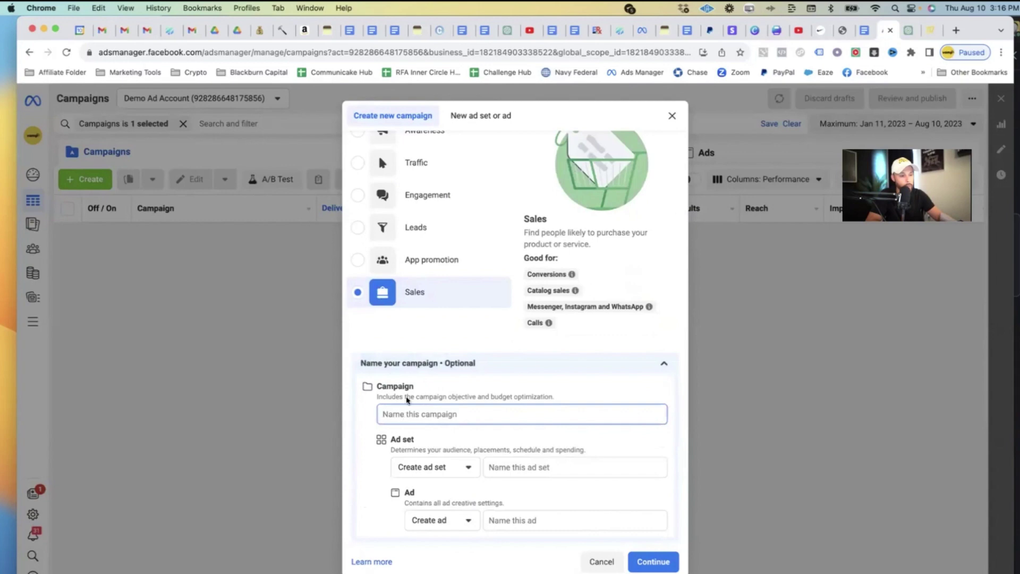
key(super+v)
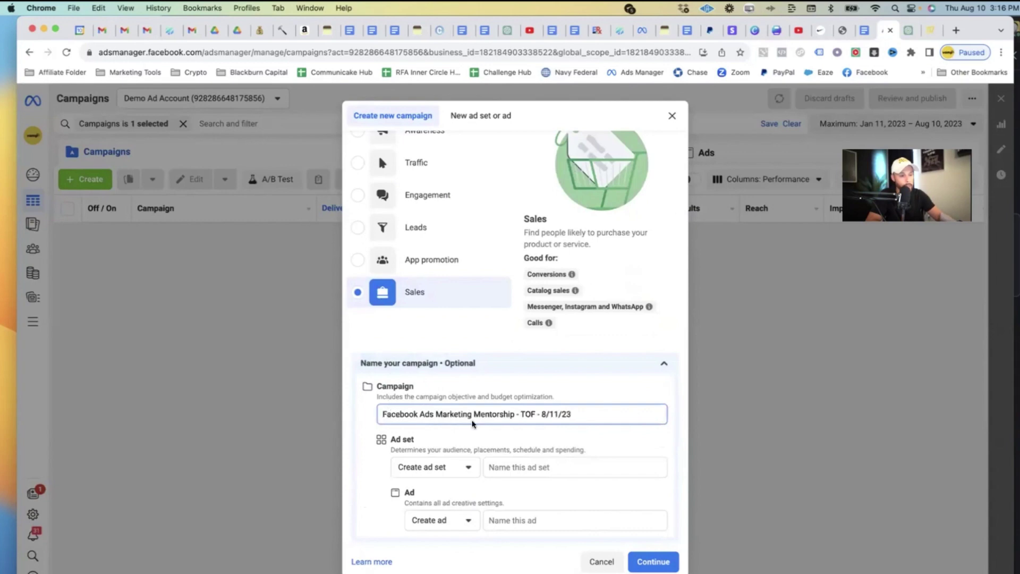
Continue to the campaign setup choice and create the draft as a Manual sales campaign.
click(657, 561)
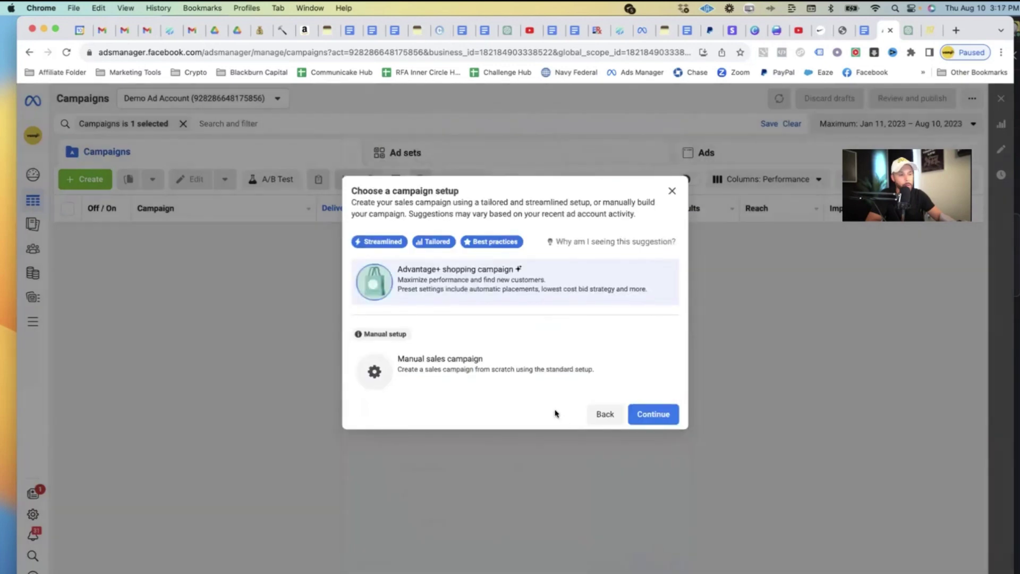
click(434, 371)
click(644, 415)
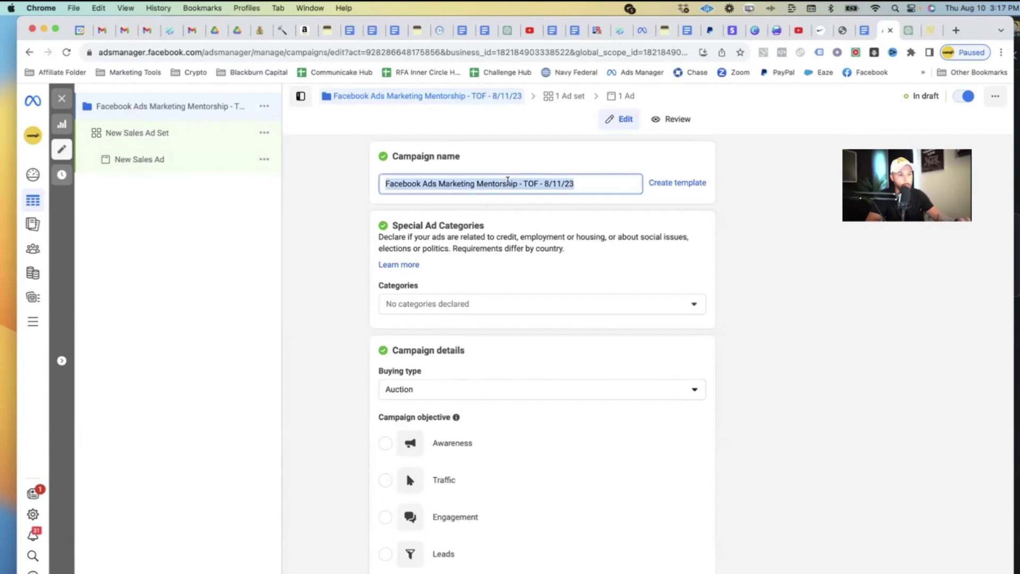
Check the objective and budget settings in the ChatGPT campaign table and turn on Advantage campaign budget for the draft in Ads Manager.
scroll(479, 345, down, 5)
scroll(479, 346, down, 3)
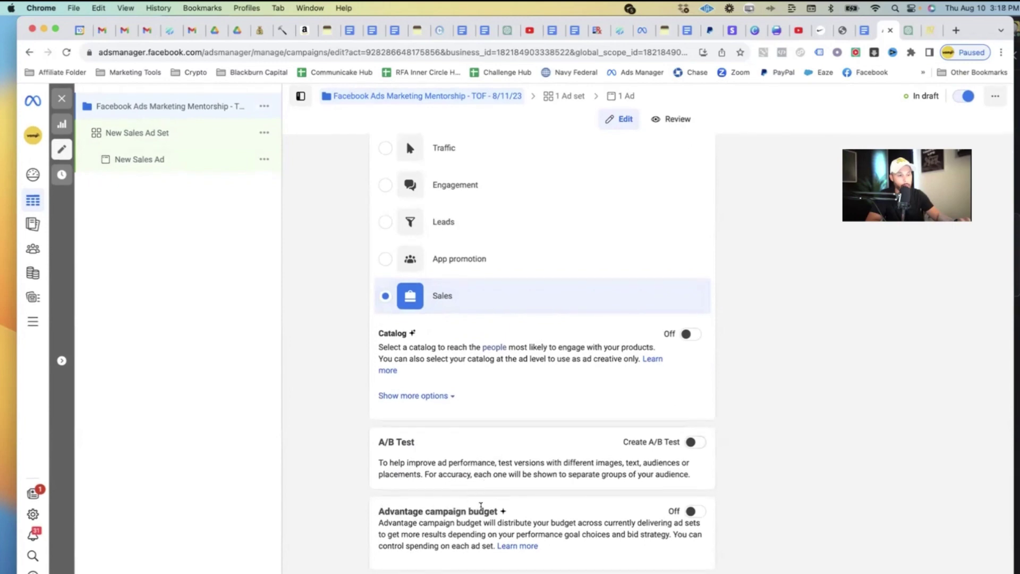
triple_click(478, 508)
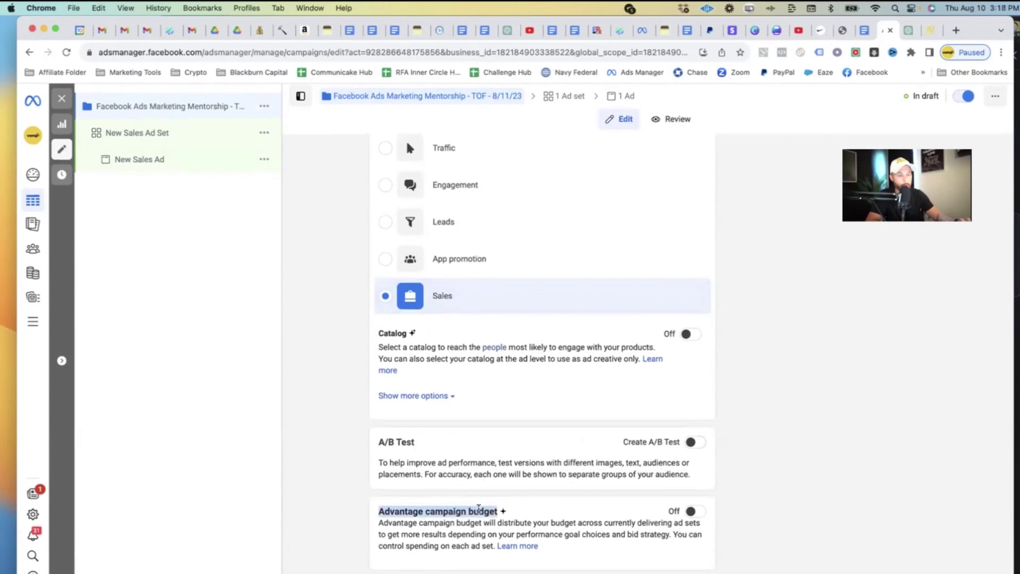
click(903, 32)
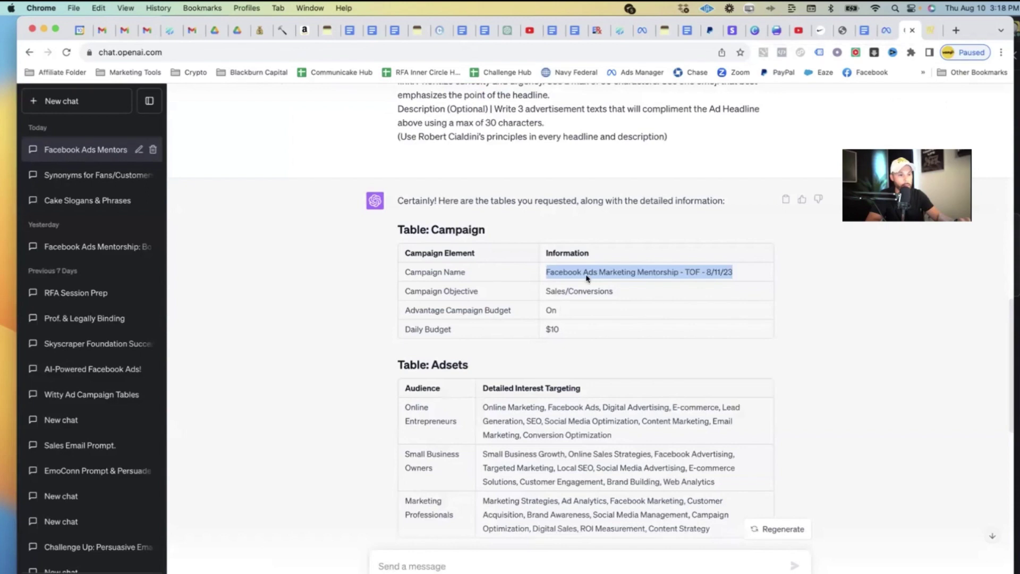
click(454, 307)
drag(406, 294, 613, 292)
click(614, 293)
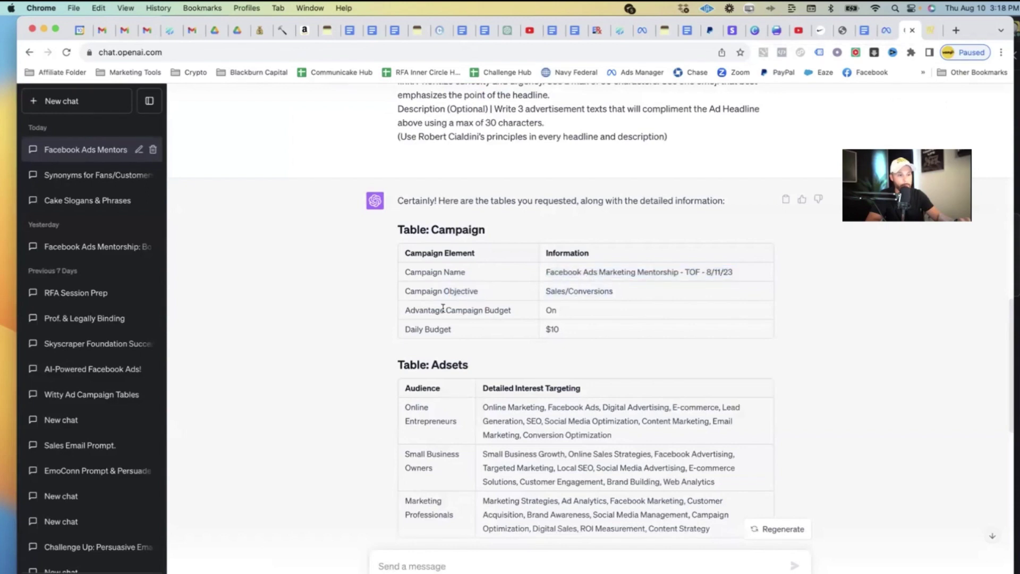
drag(402, 312, 526, 313)
double_click(549, 311)
click(883, 32)
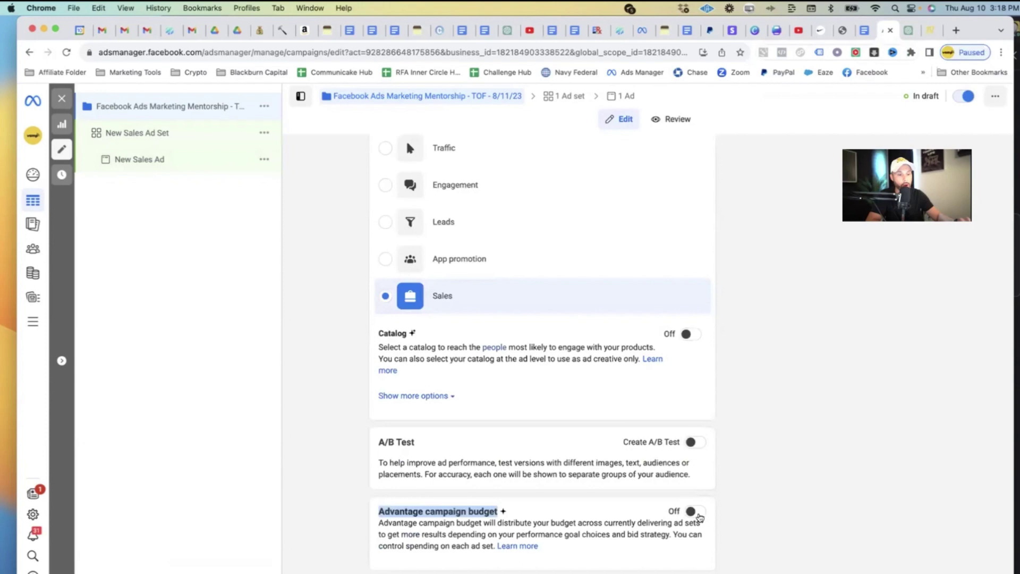
click(693, 511)
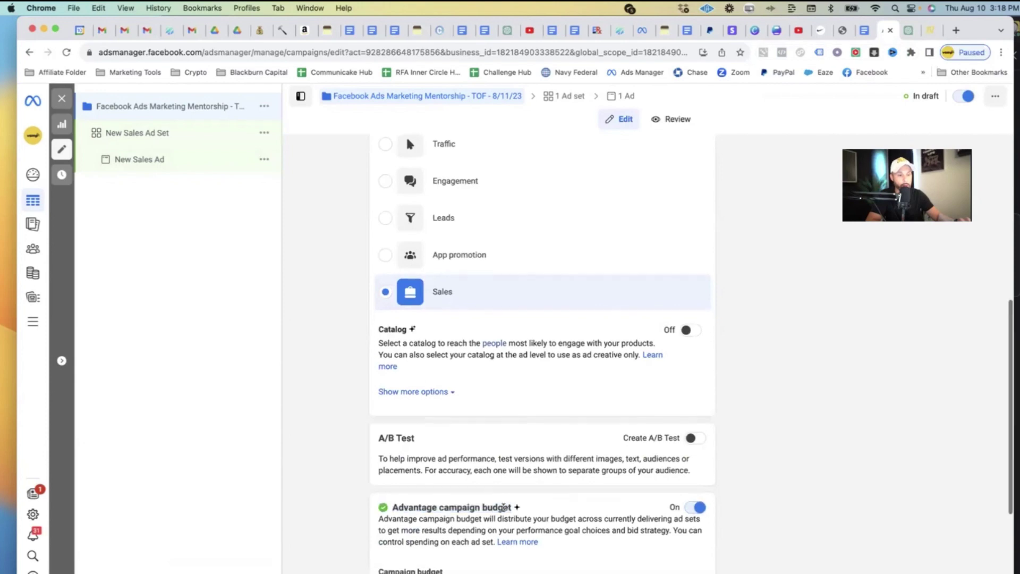
Look up the daily budget in the ChatGPT campaign table and set the campaign's daily budget to $10 in Ads Manager.
scroll(504, 508, down, 3)
scroll(503, 508, down, 2)
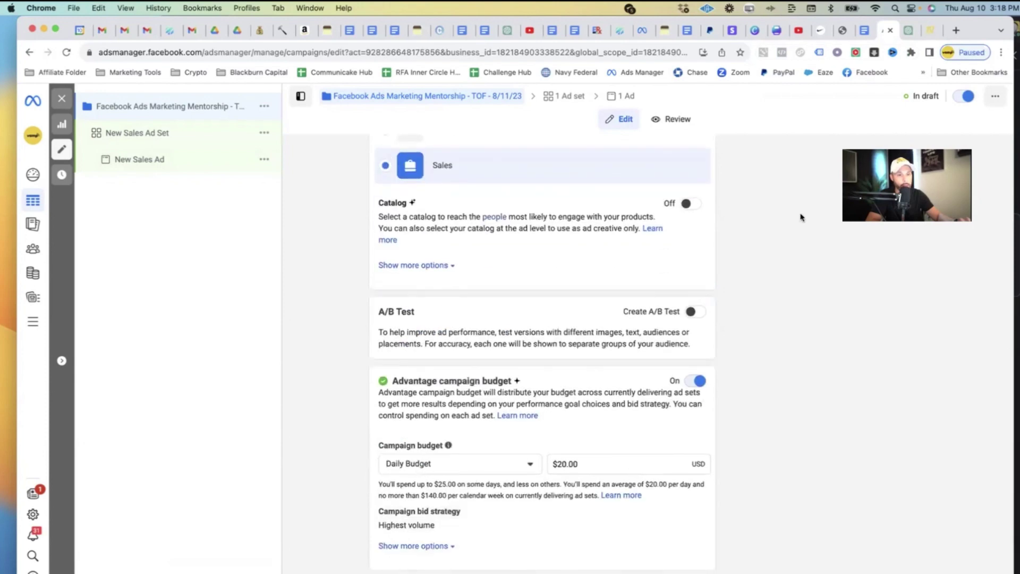
click(909, 30)
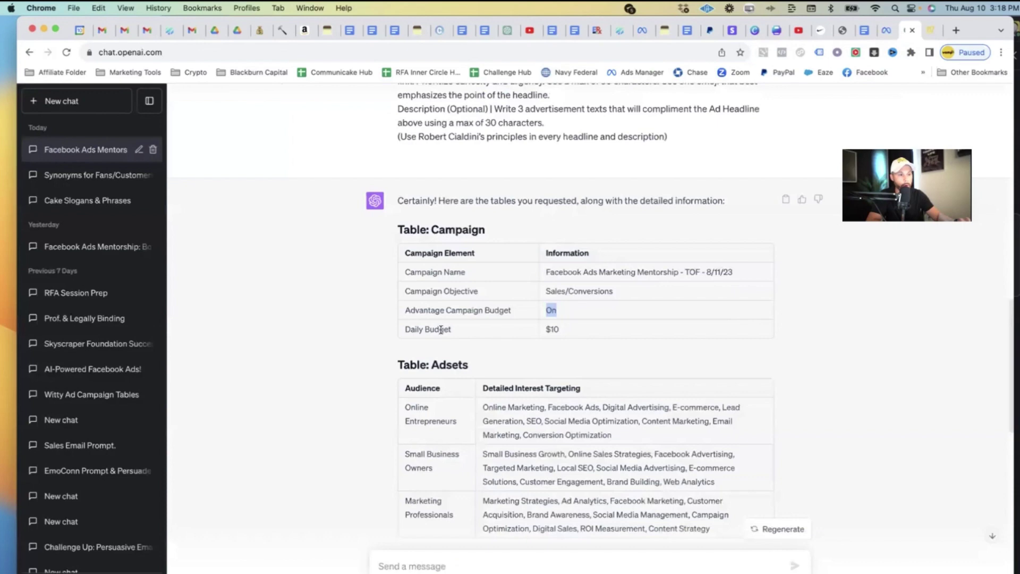
drag(400, 332, 479, 330)
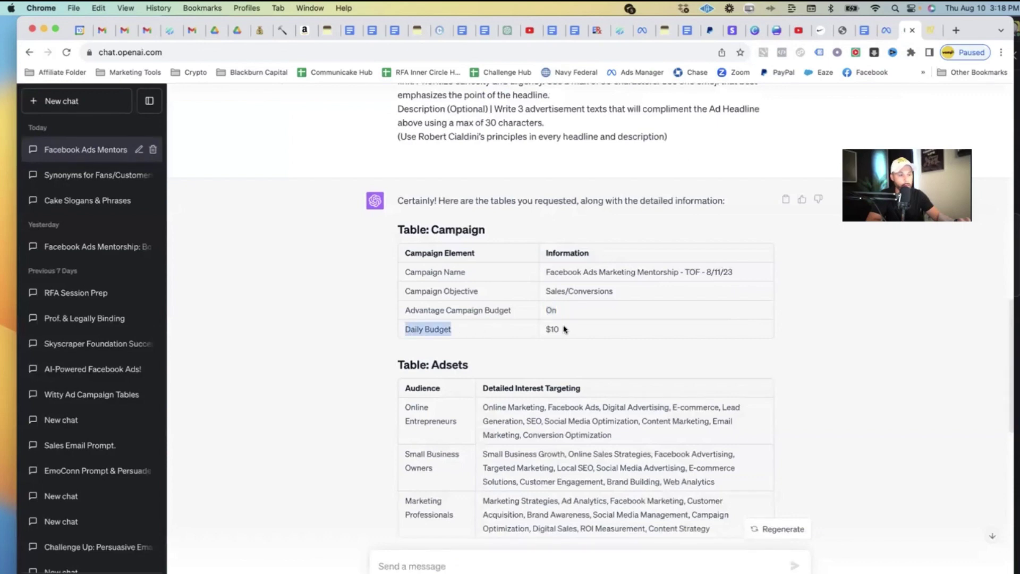
drag(564, 329, 543, 330)
click(879, 32)
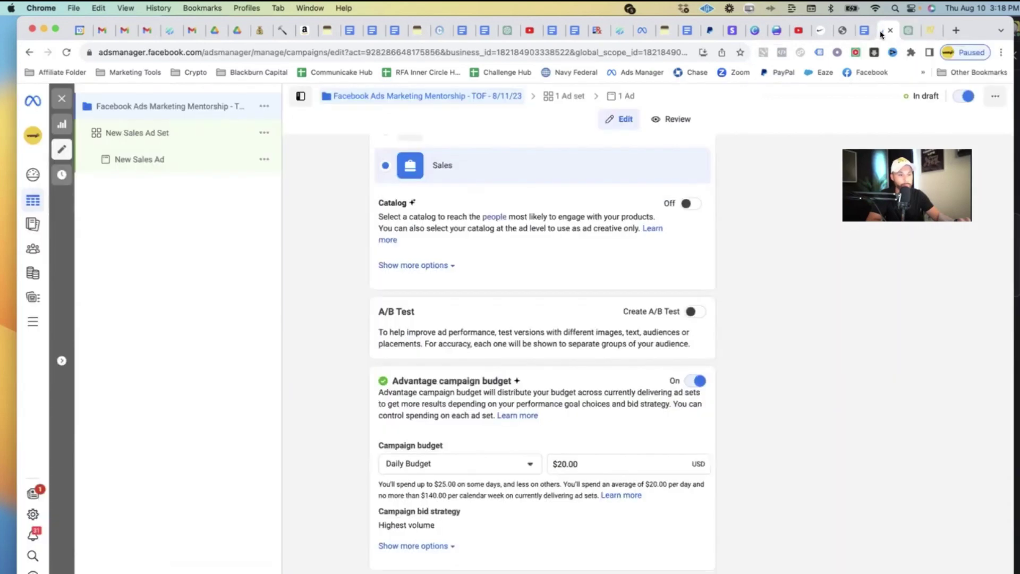
click(562, 464)
key(BackSpace)
text(1)
click(776, 439)
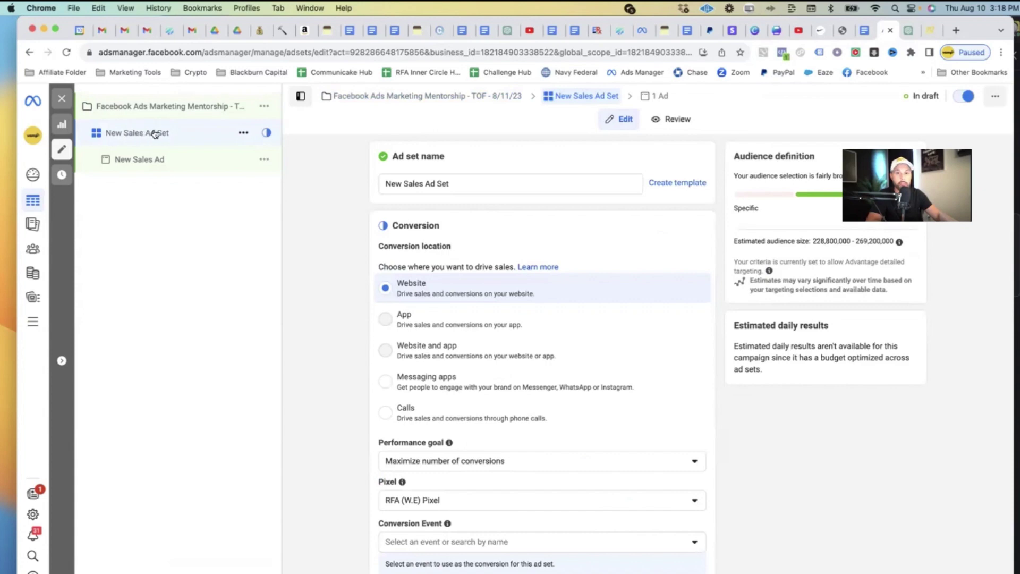
Set the new ad set's conversion event to Purchase.
scroll(480, 381, down, 3)
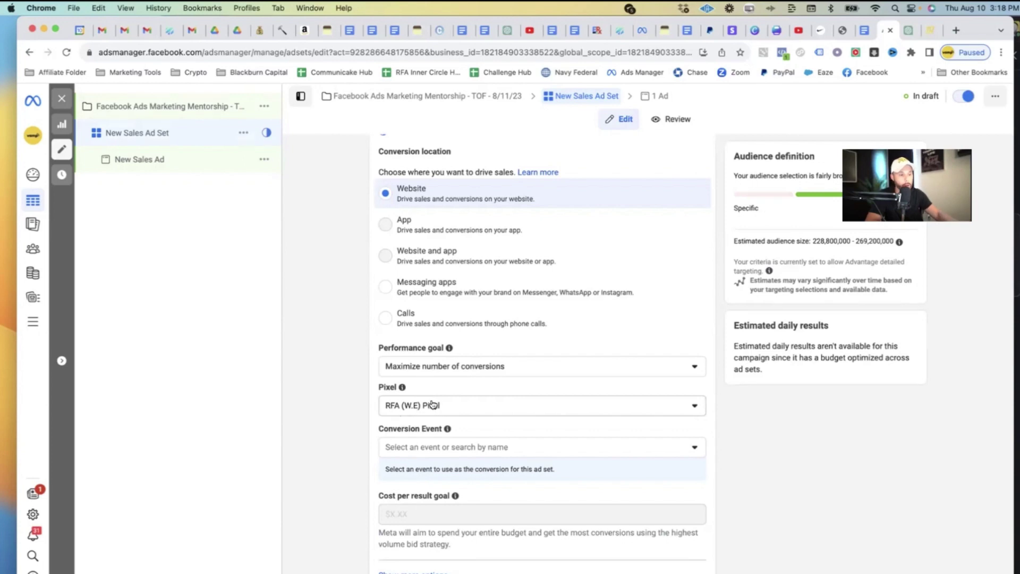
click(414, 449)
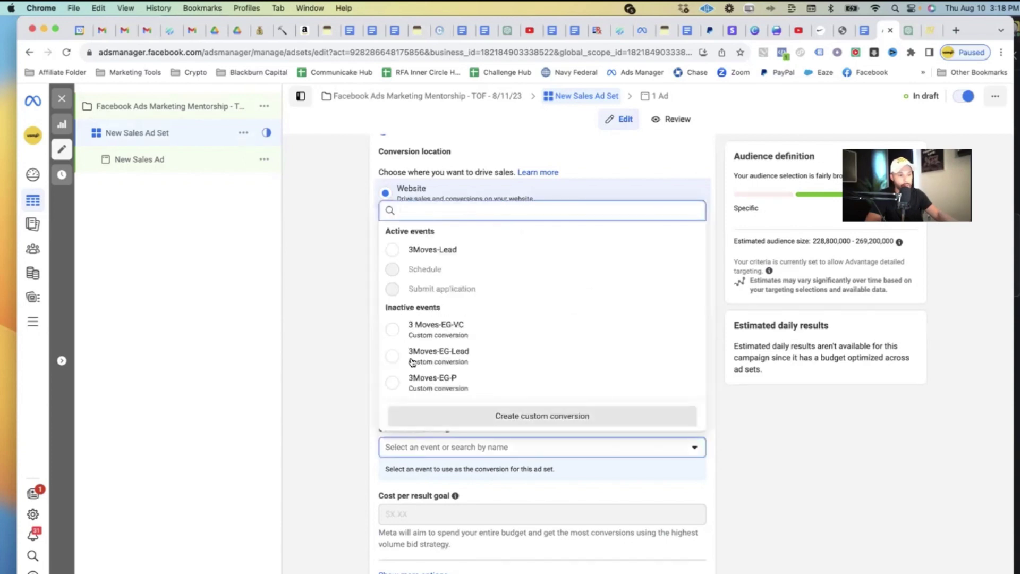
scroll(413, 361, down, 5)
scroll(414, 351, down, 1)
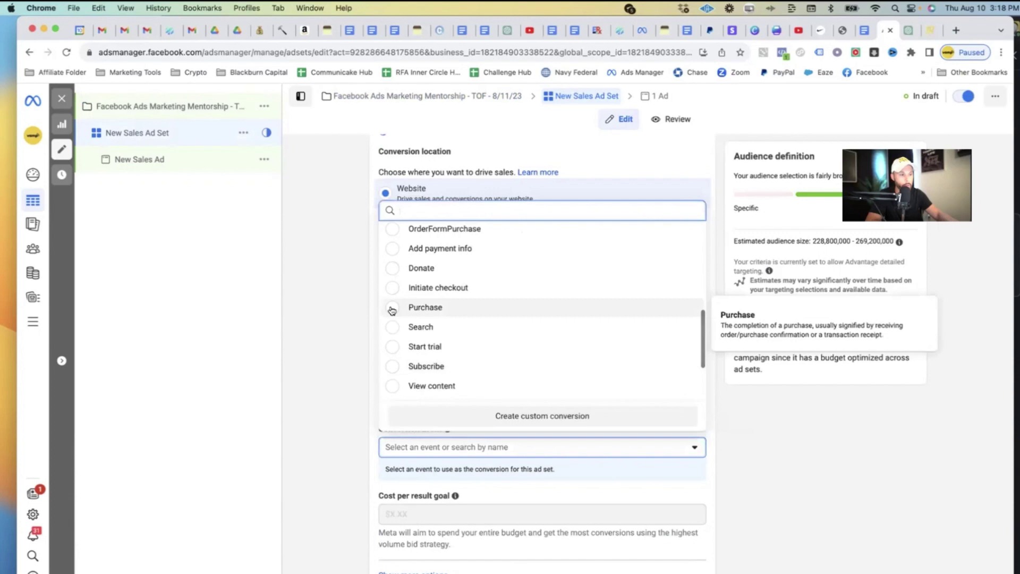
click(411, 305)
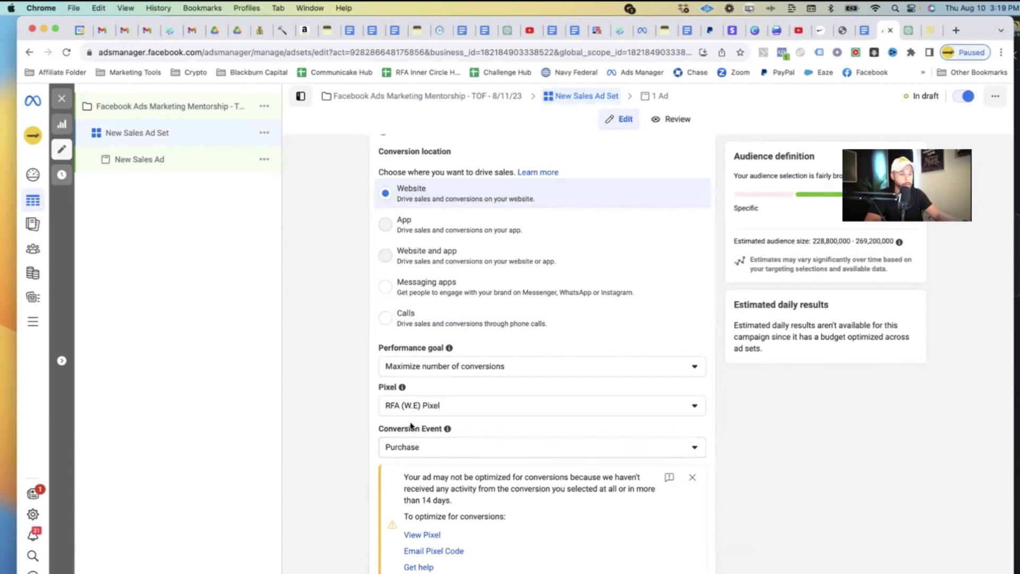
Schedule the ad set to start on Aug 11, 2023 at 7:00 AM.
scroll(399, 475, down, 10)
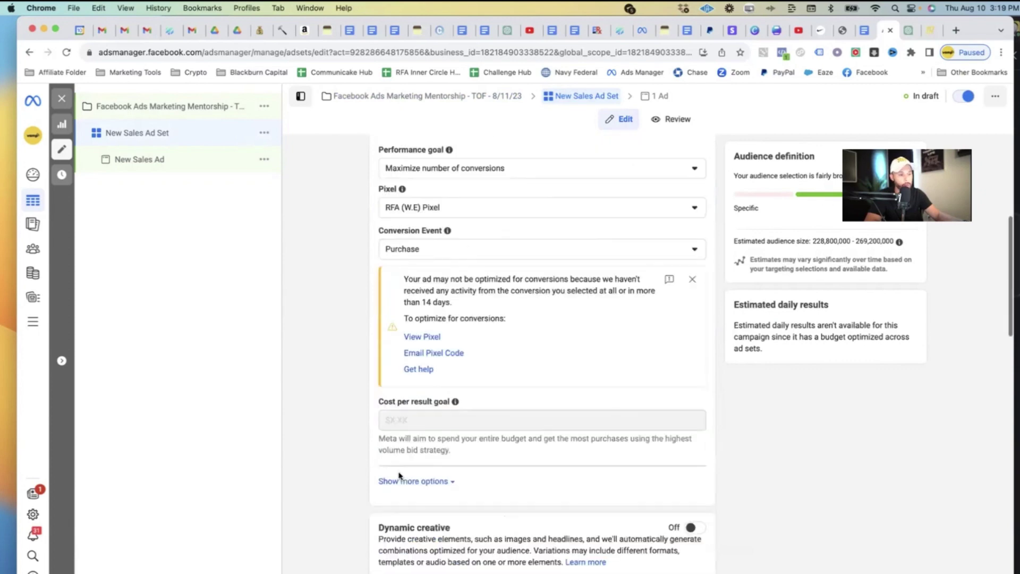
scroll(399, 474, down, 3)
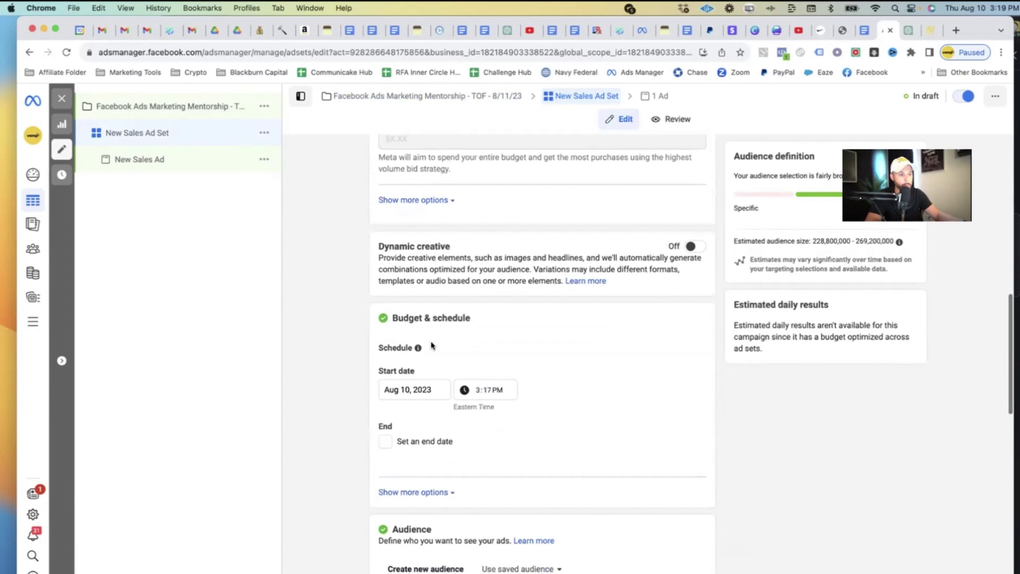
click(412, 390)
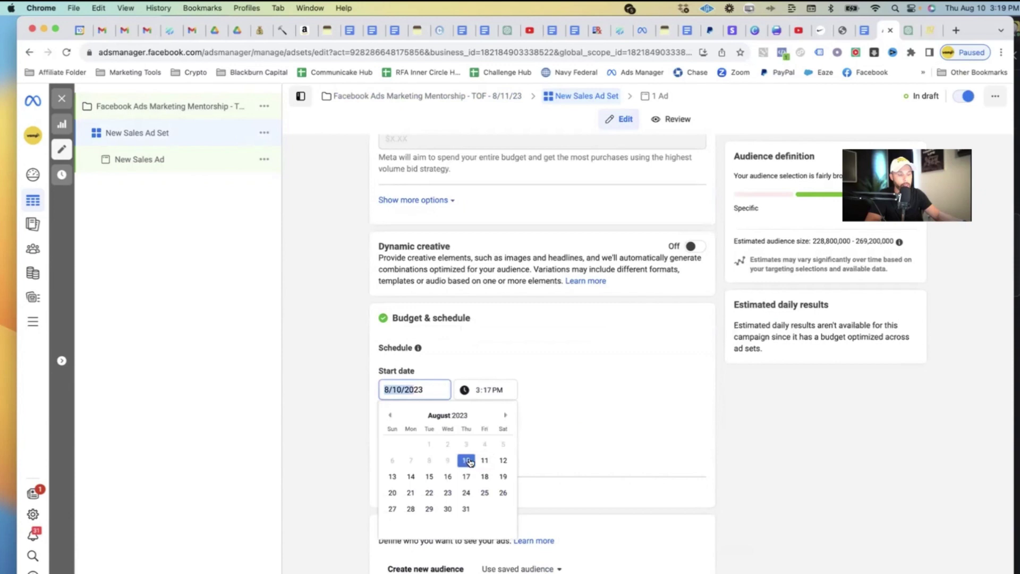
click(484, 461)
click(477, 393)
text(700a)
Switch to ChatGPT and examine the Adsets table's audience names and the detailed interest targeting for Online Entrepreneurs.
scroll(393, 380, down, 5)
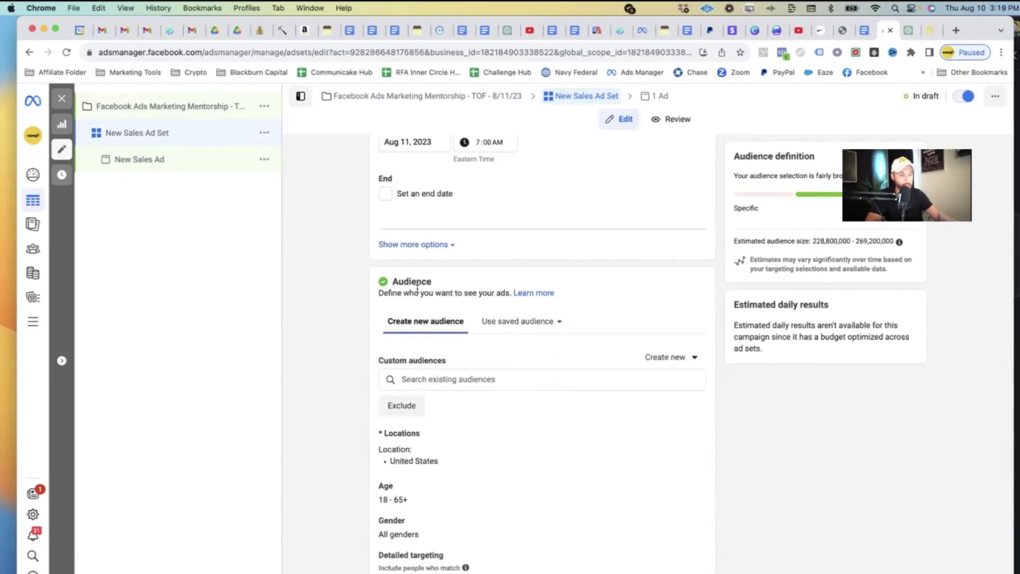
click(903, 31)
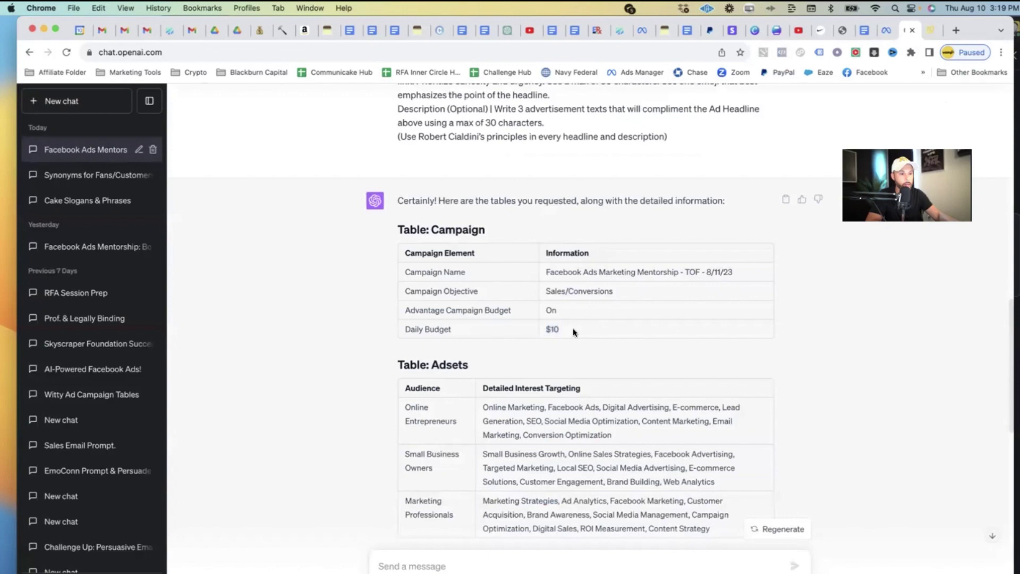
click(573, 328)
drag(392, 364, 477, 363)
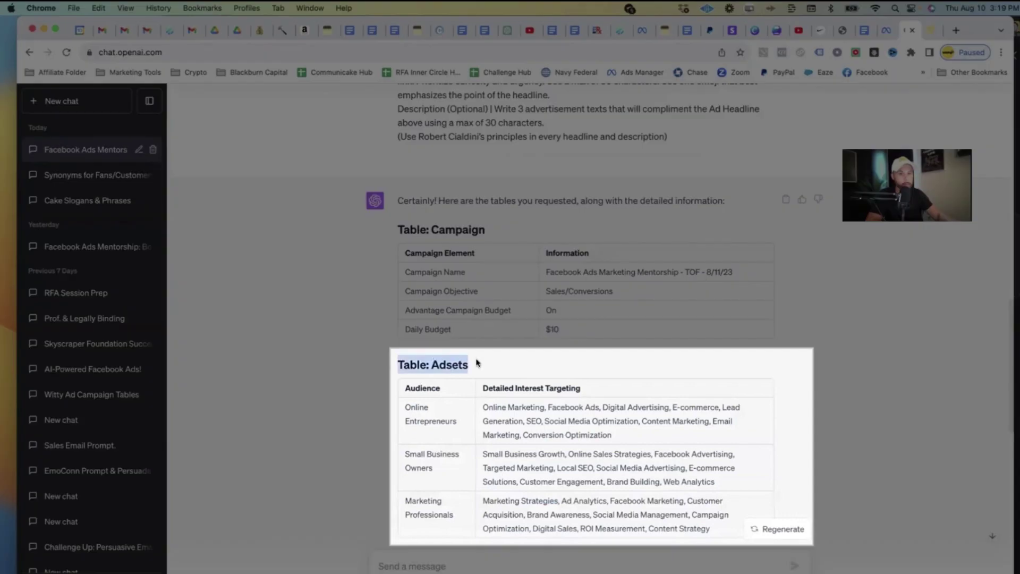
click(477, 363)
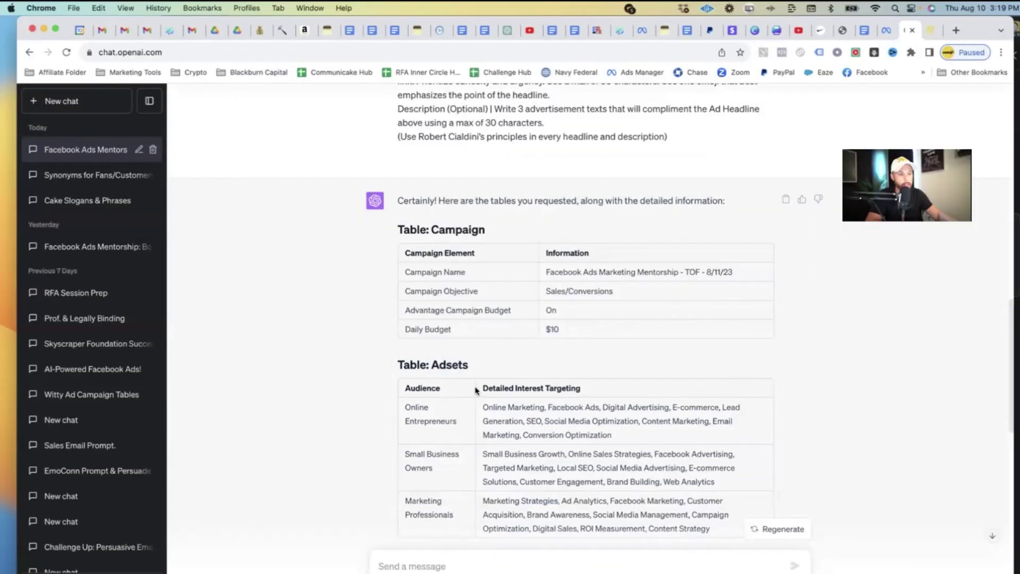
scroll(477, 391, down, 2)
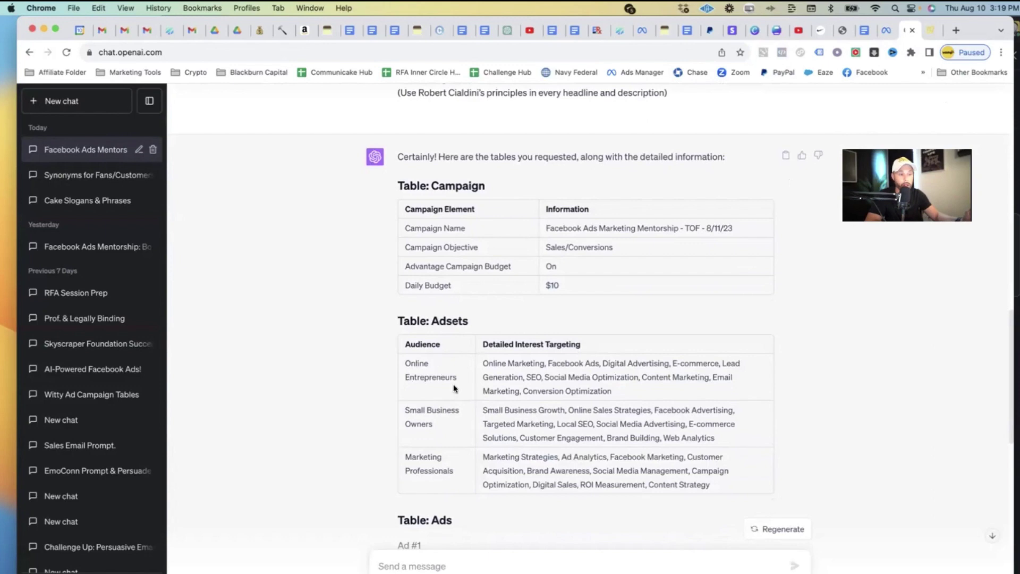
drag(451, 376, 402, 364)
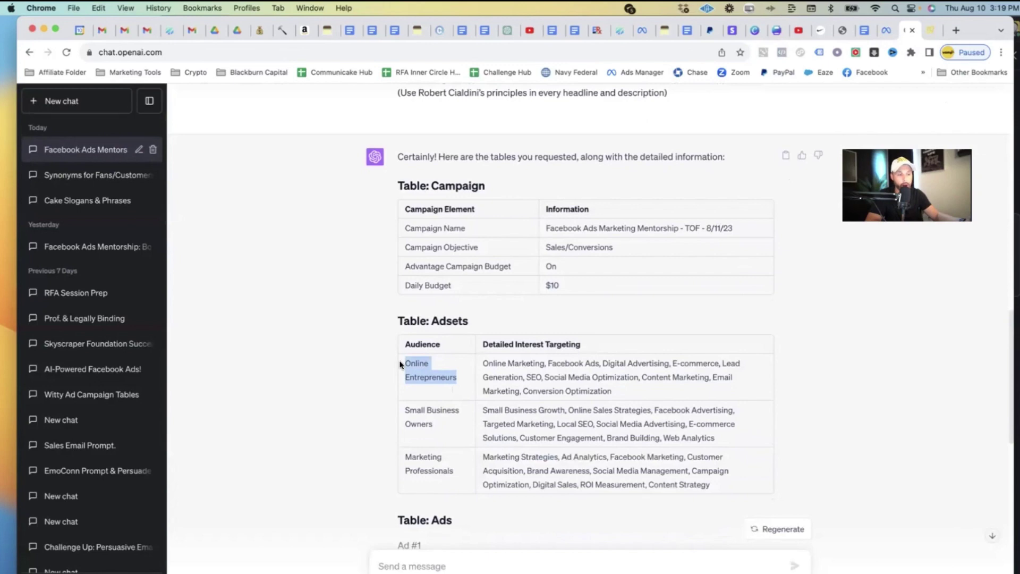
drag(483, 363, 628, 388)
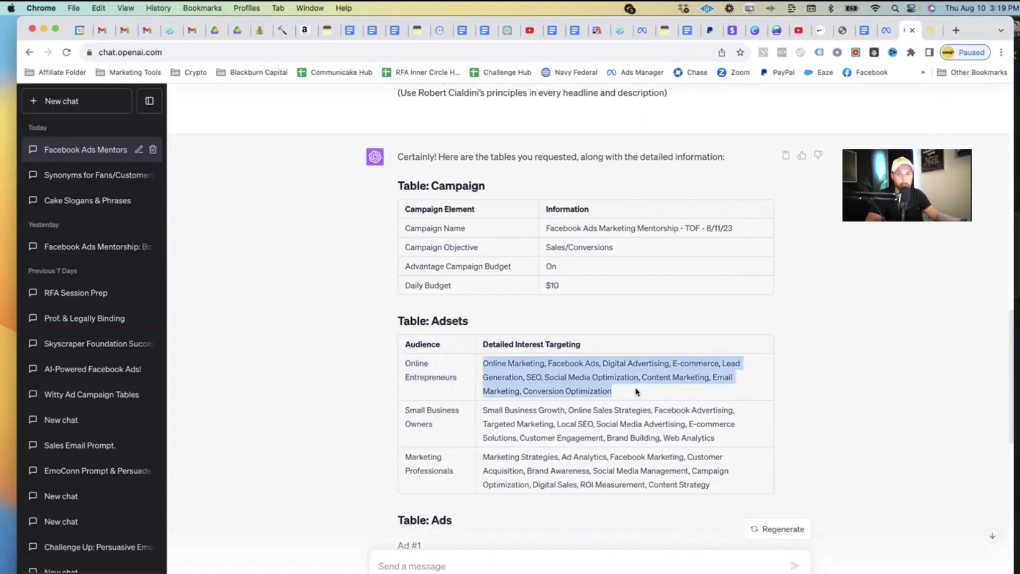
click(442, 364)
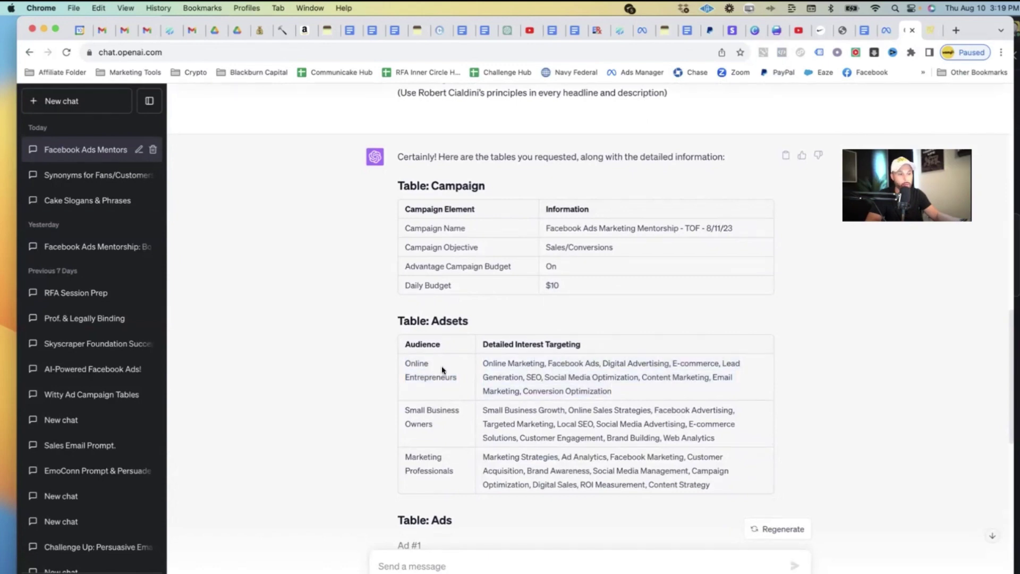
Copy the audience name "Online Entrepreneurs" from the ChatGPT Adsets table and use it as the ad set name in Ads Manager.
drag(453, 375, 400, 363)
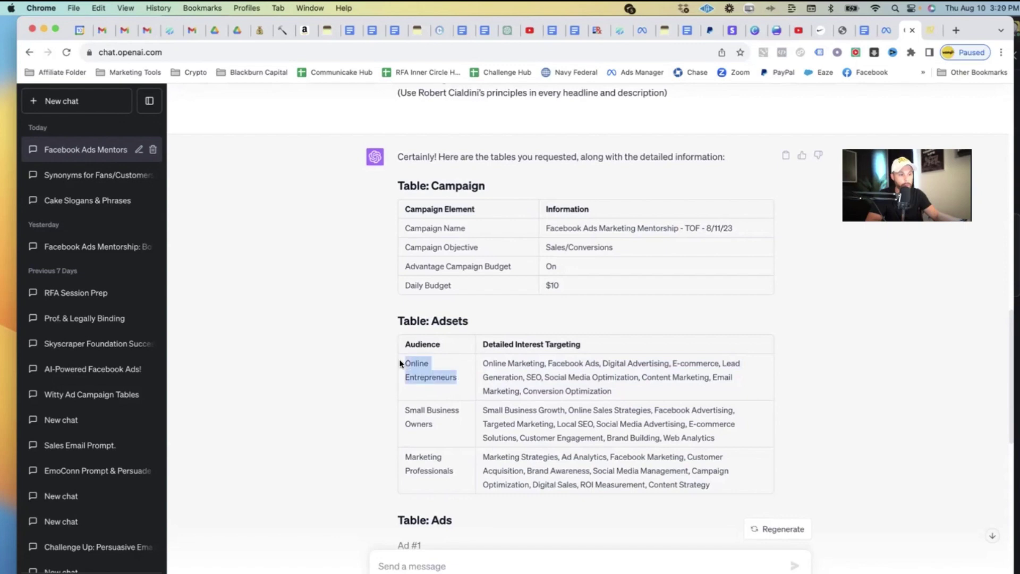
right_click(415, 367)
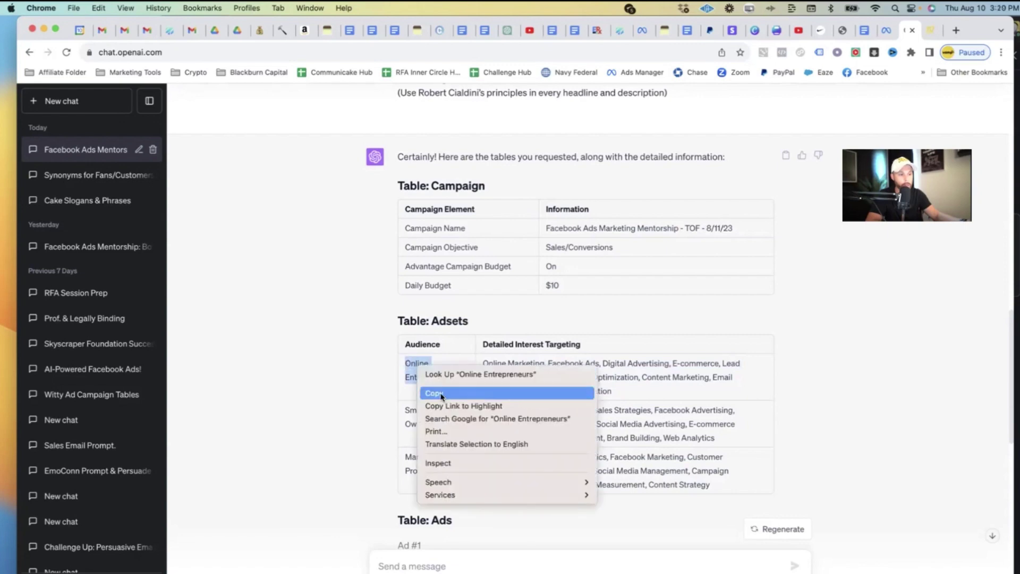
click(436, 393)
click(884, 30)
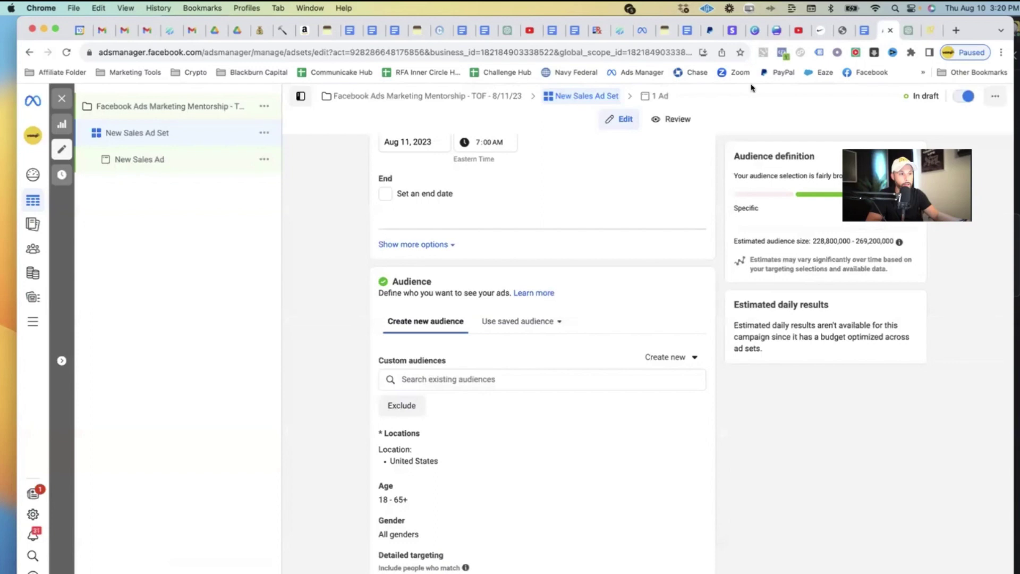
scroll(505, 361, up, 15)
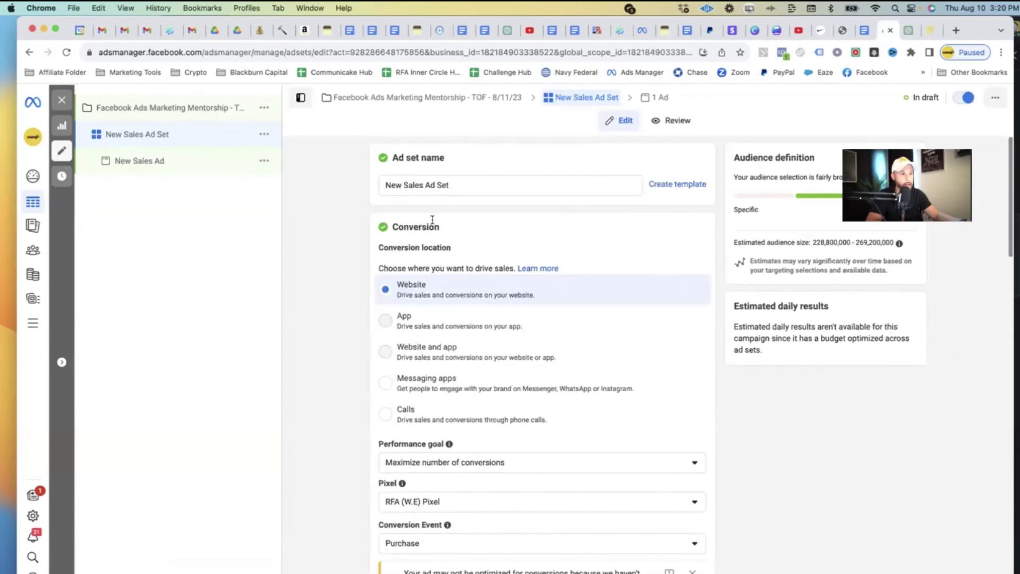
click(418, 183)
key(super+a)
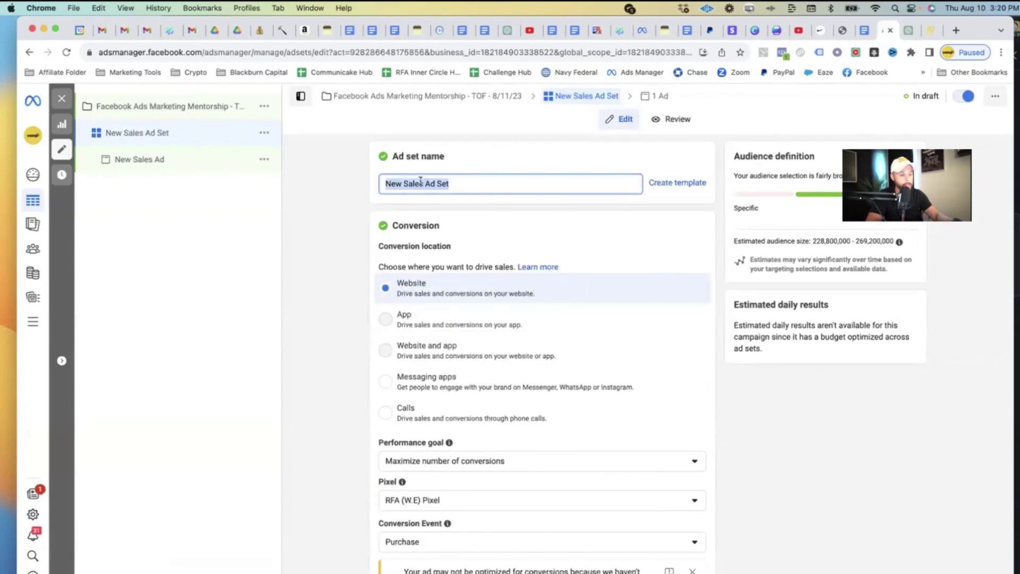
key(super+v)
click(428, 200)
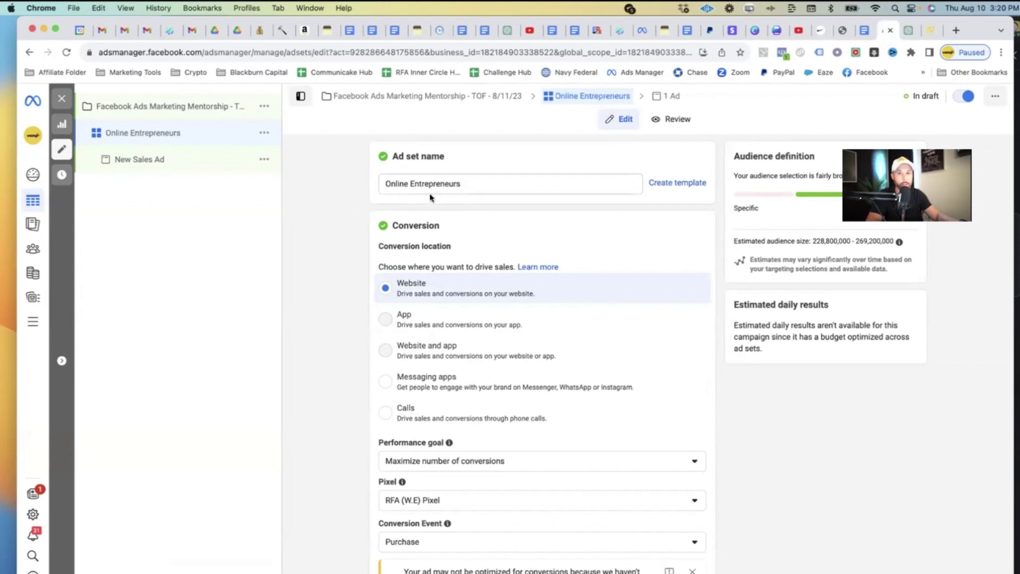
Review the ad set's Audience section, covering custom audiences, locations, age, gender and detailed targeting.
scroll(429, 250, down, 13)
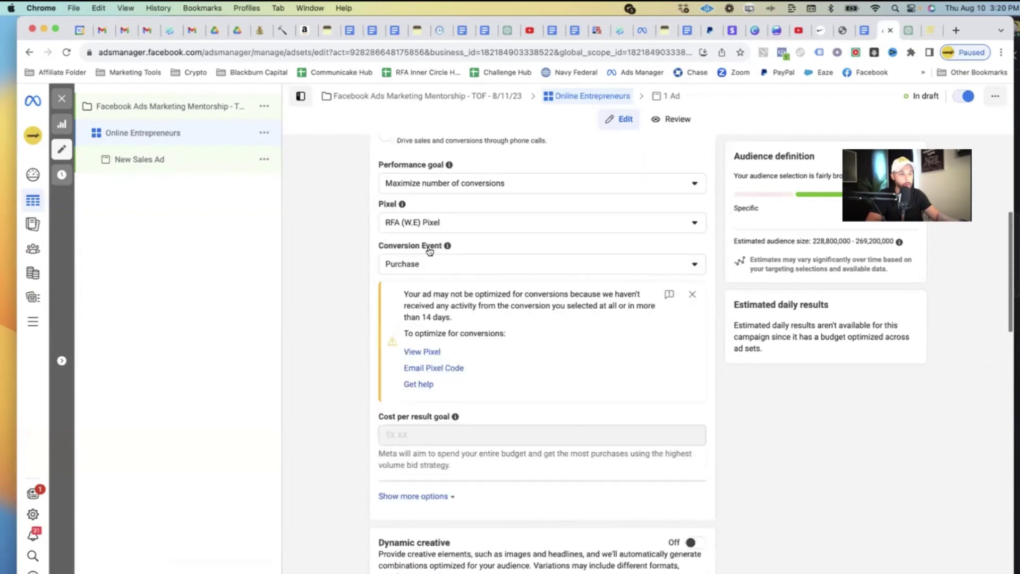
scroll(429, 247, down, 5)
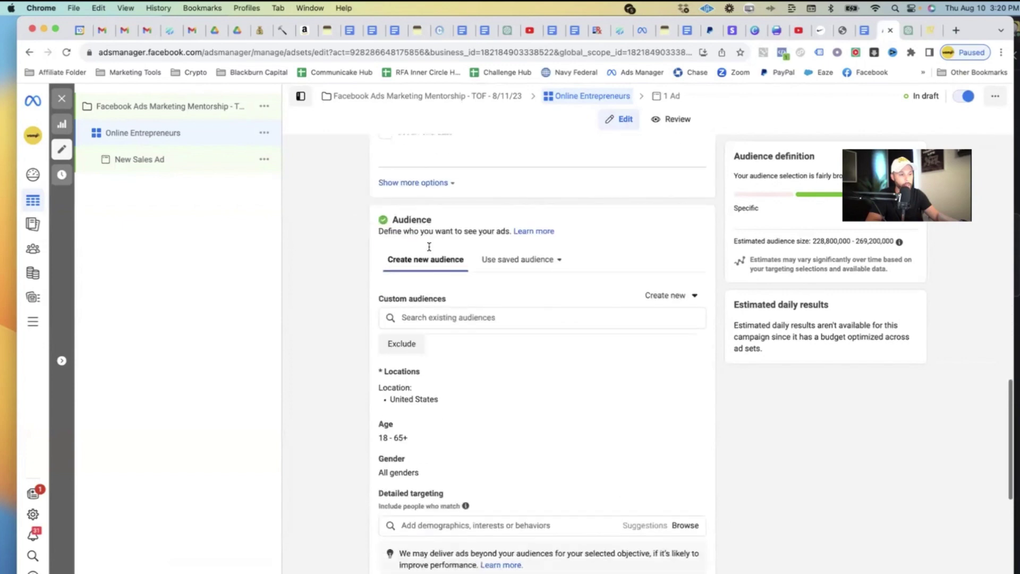
scroll(429, 249, down, 2)
scroll(430, 250, up, 3)
scroll(429, 250, down, 1)
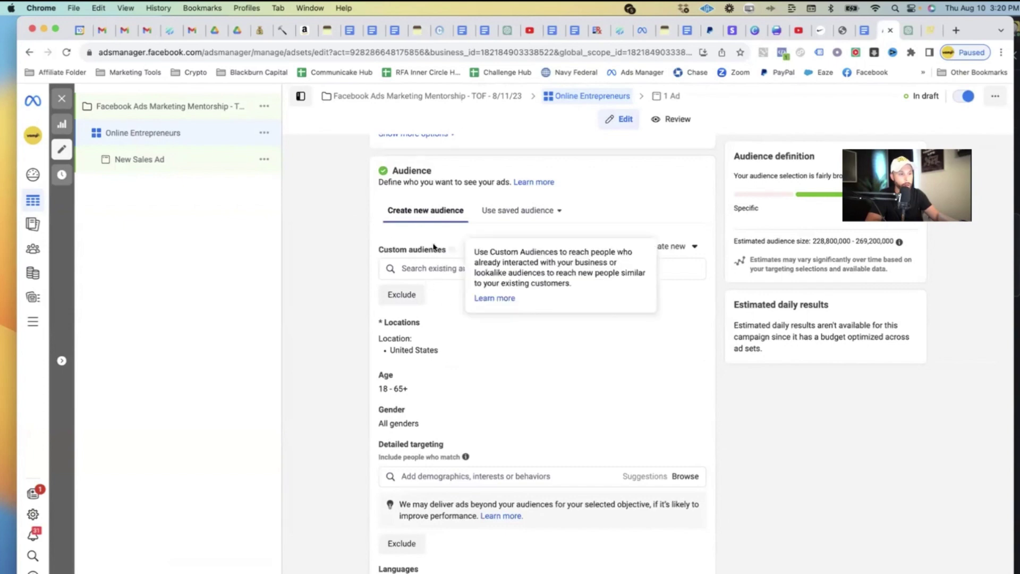
mouse_move(423, 345)
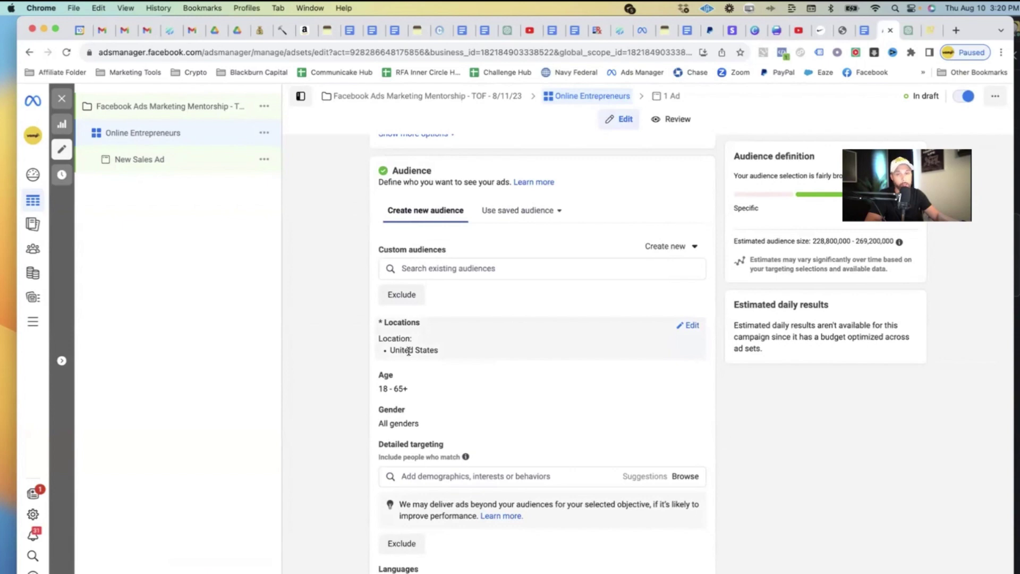
mouse_move(401, 386)
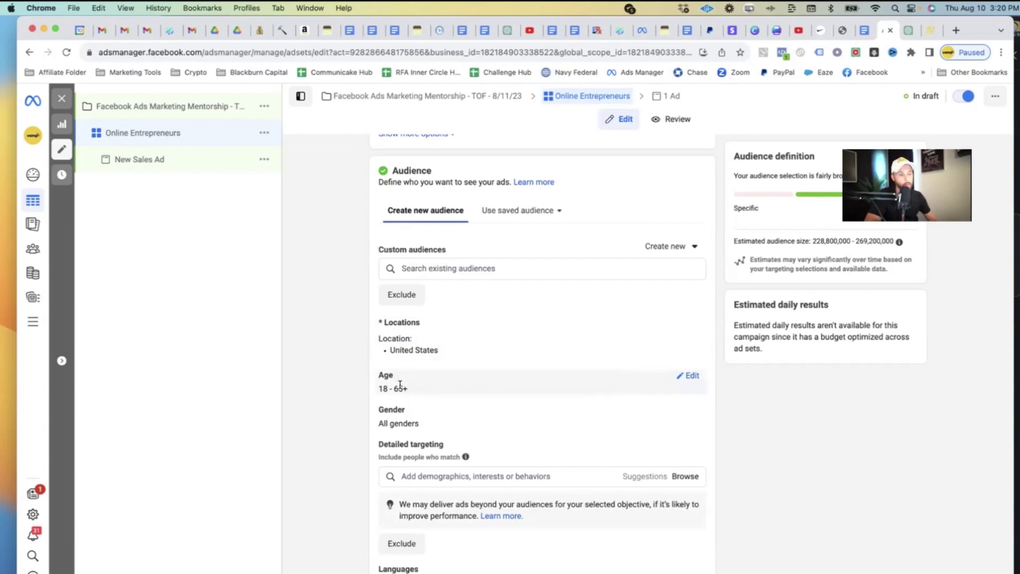
mouse_move(402, 419)
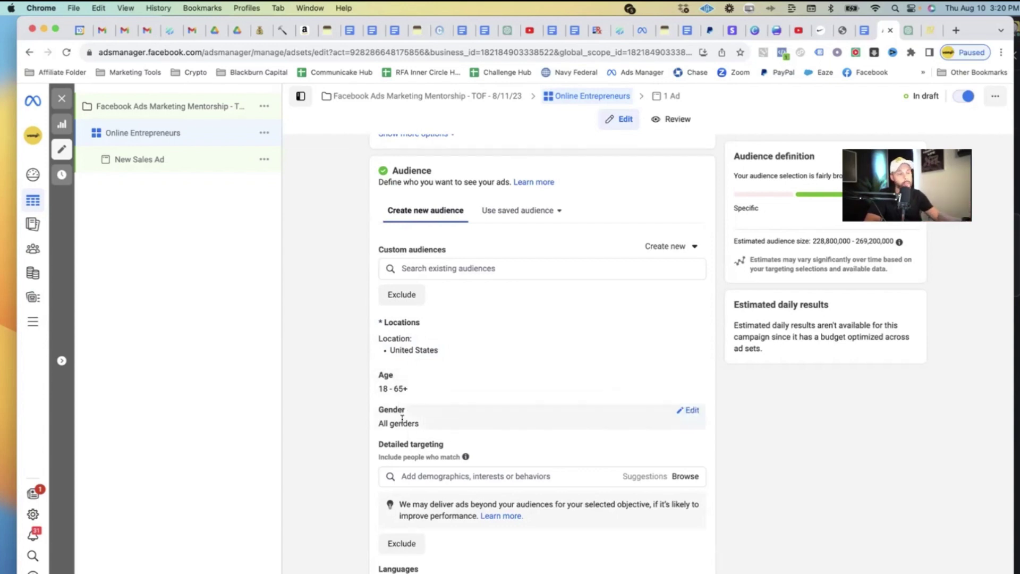
scroll(402, 419, down, 1)
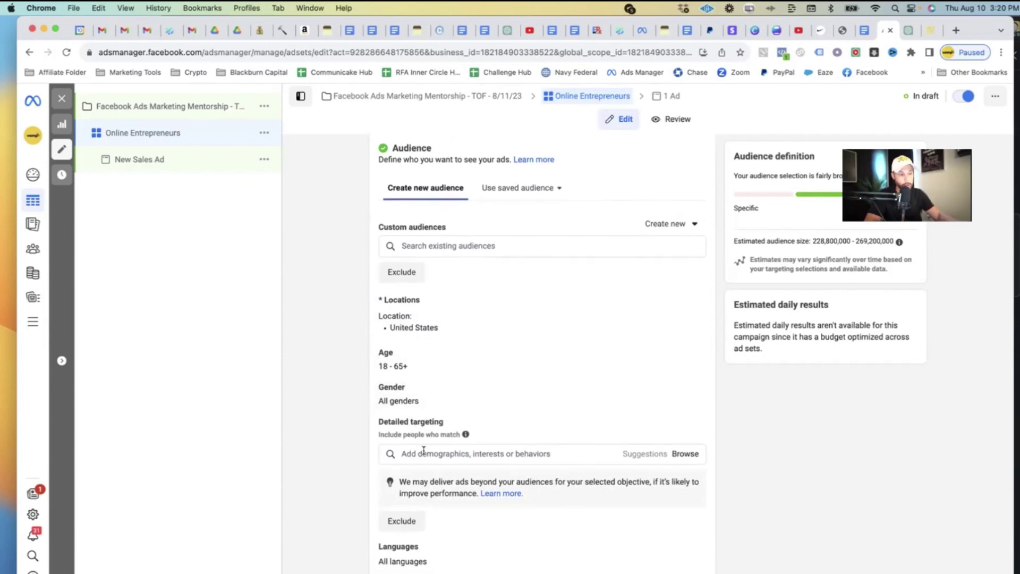
scroll(427, 453, down, 2)
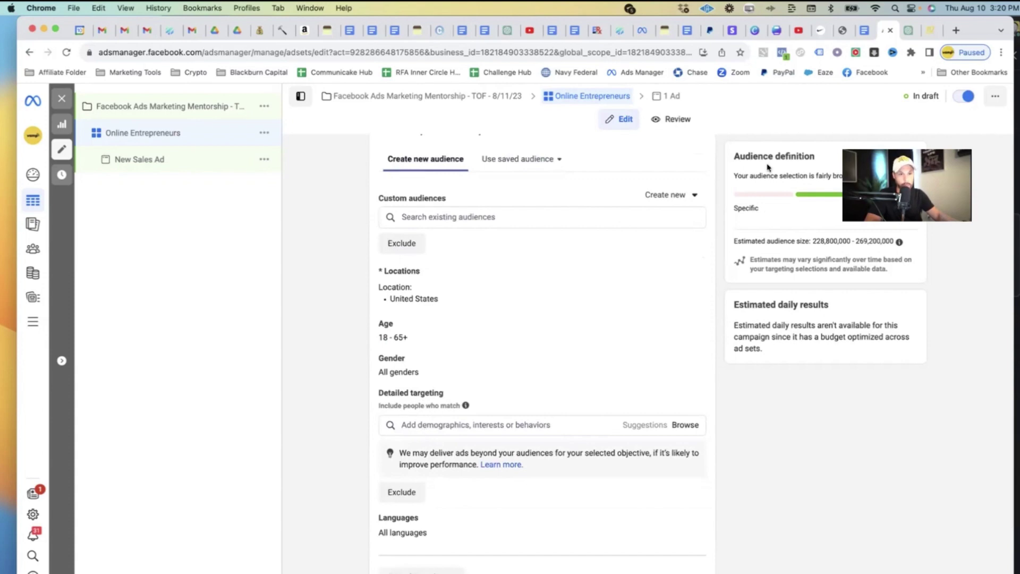
Copy "Online Marketing" from the ChatGPT Adsets table, search for it in detailed targeting in Ads Manager and add the interest "Online advertising (marketing)".
click(904, 31)
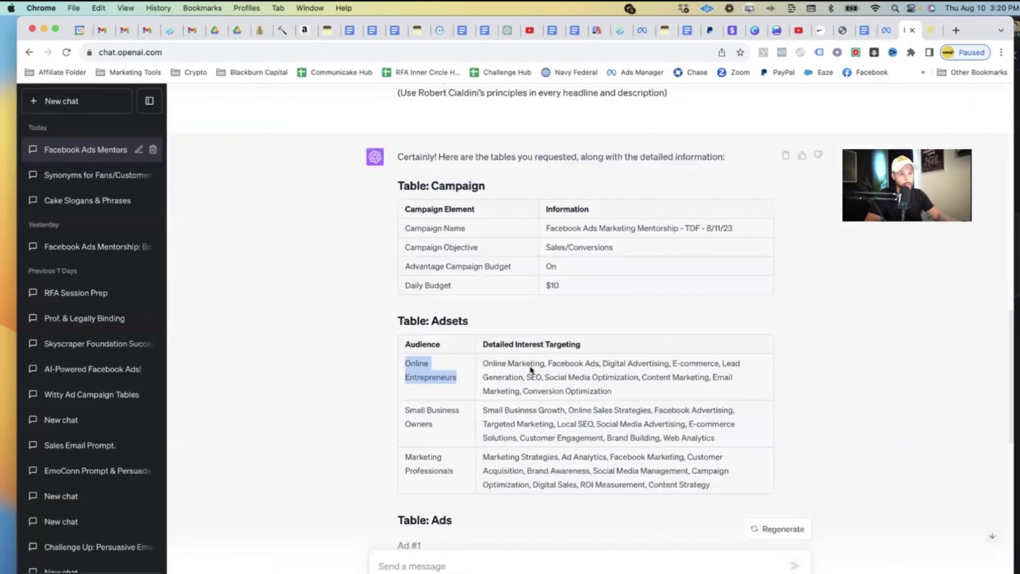
drag(483, 363, 544, 363)
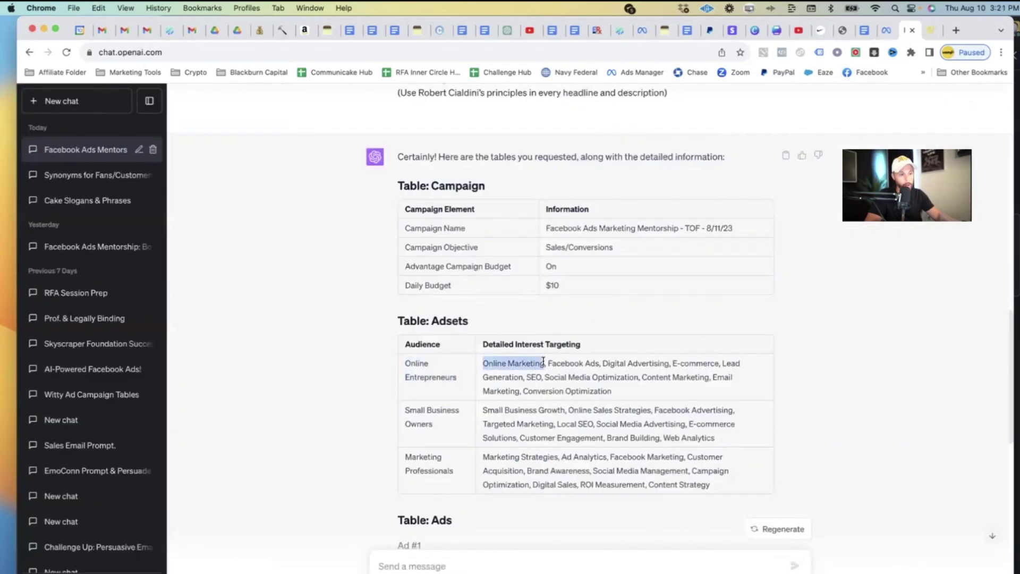
right_click(533, 363)
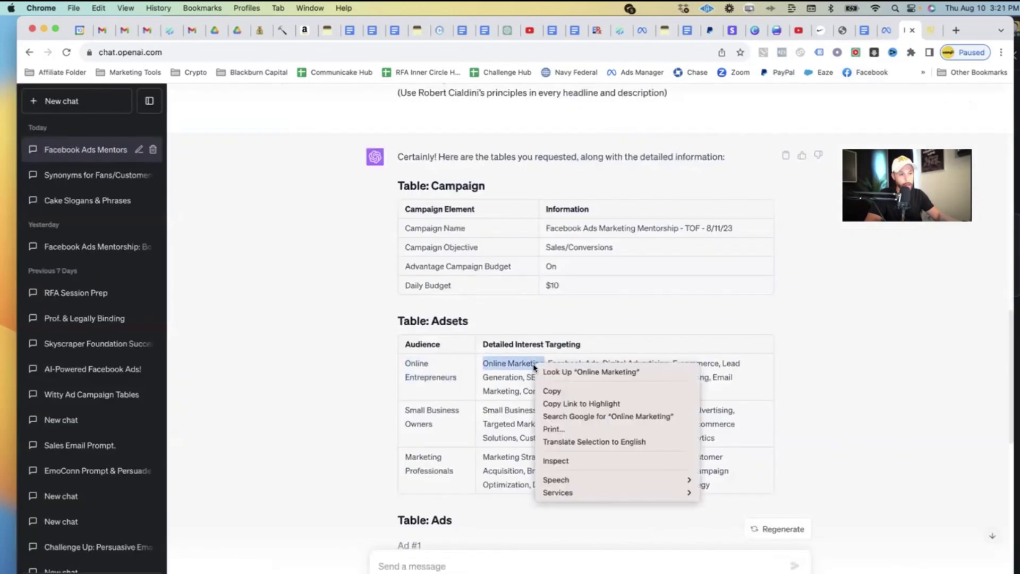
click(551, 393)
click(884, 30)
click(423, 425)
key(super+v)
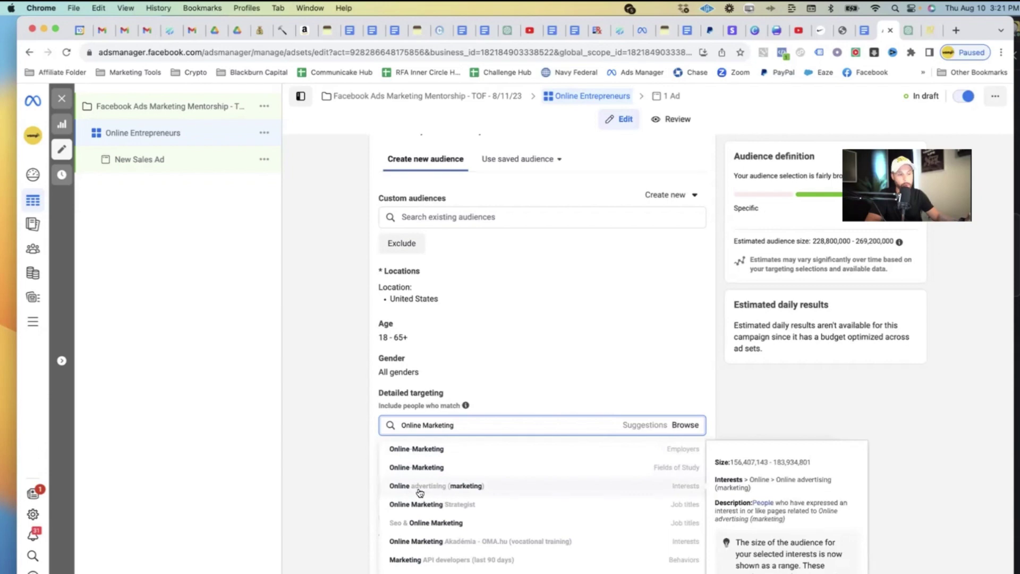
click(440, 490)
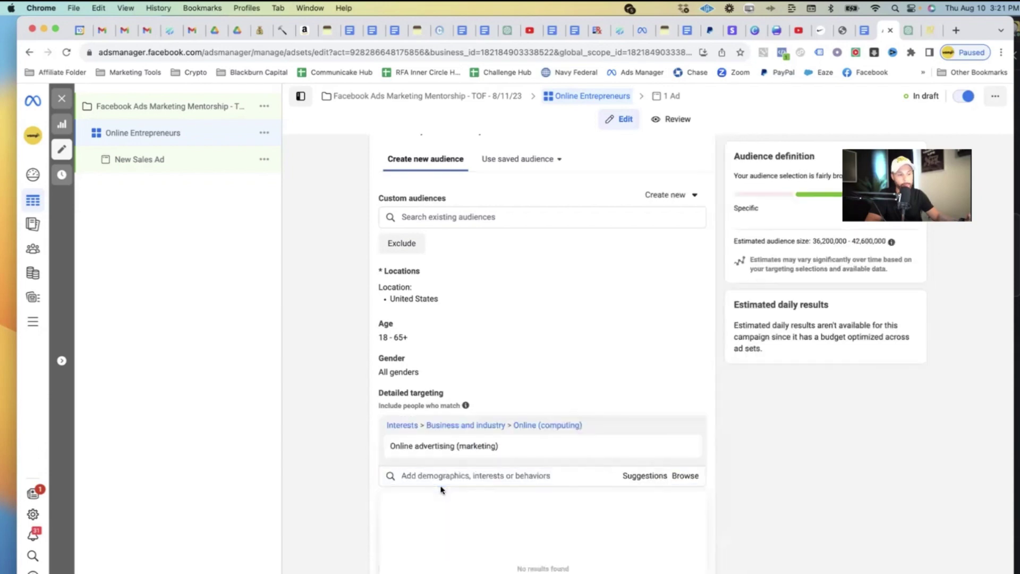
Copy "Facebook Ads" from the ChatGPT Adsets table, search for it in the ad set's detailed targeting and look through the suggestions.
click(902, 33)
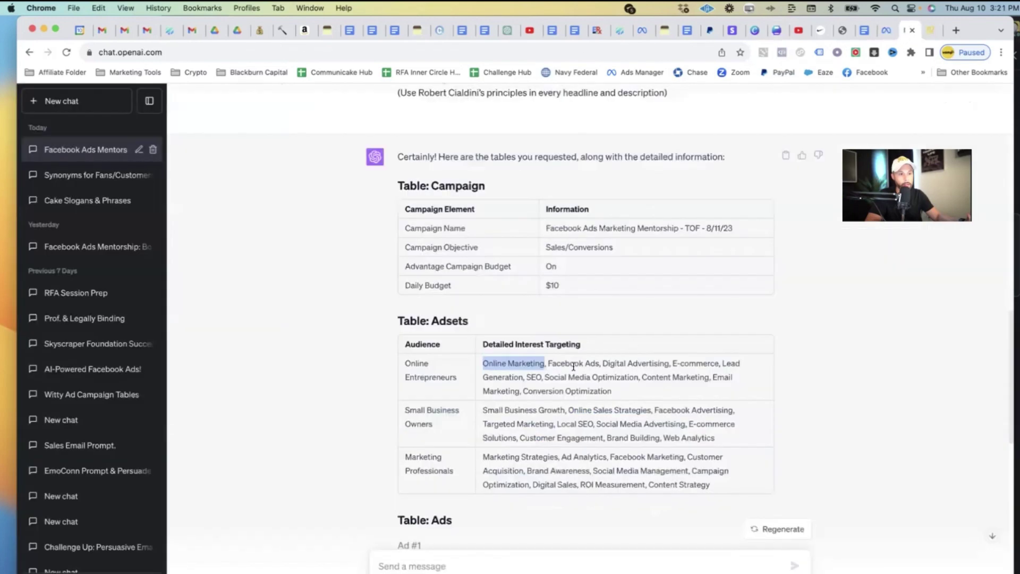
drag(548, 363, 594, 360)
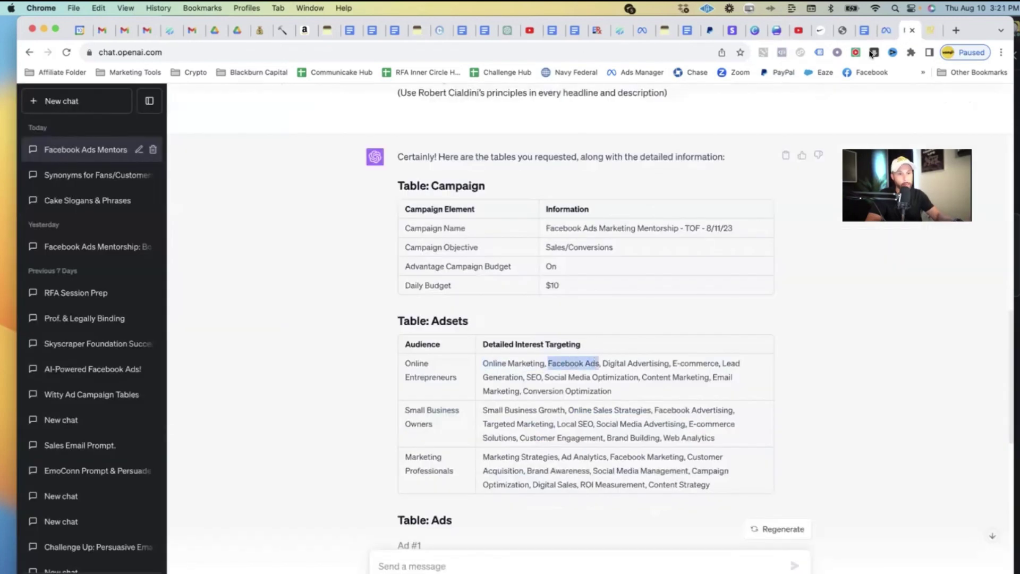
click(883, 31)
click(482, 472)
key(ctrl+v)
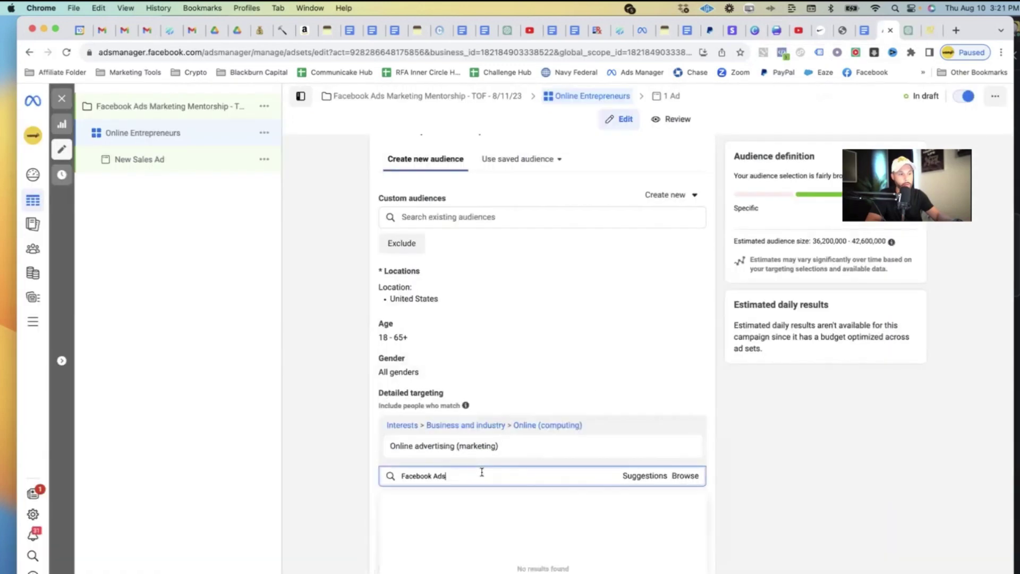
scroll(372, 472, down, 2)
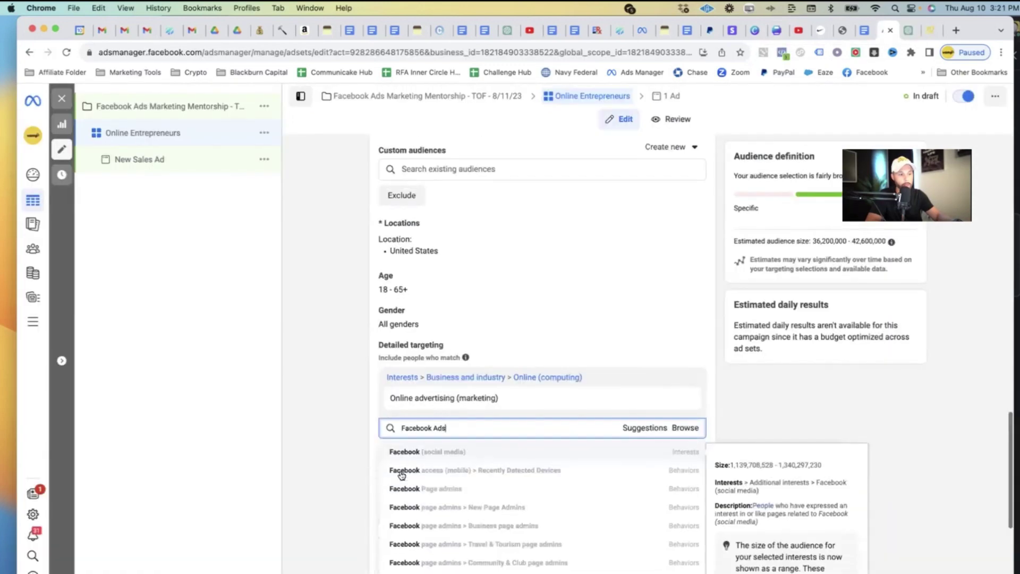
scroll(375, 447, down, 2)
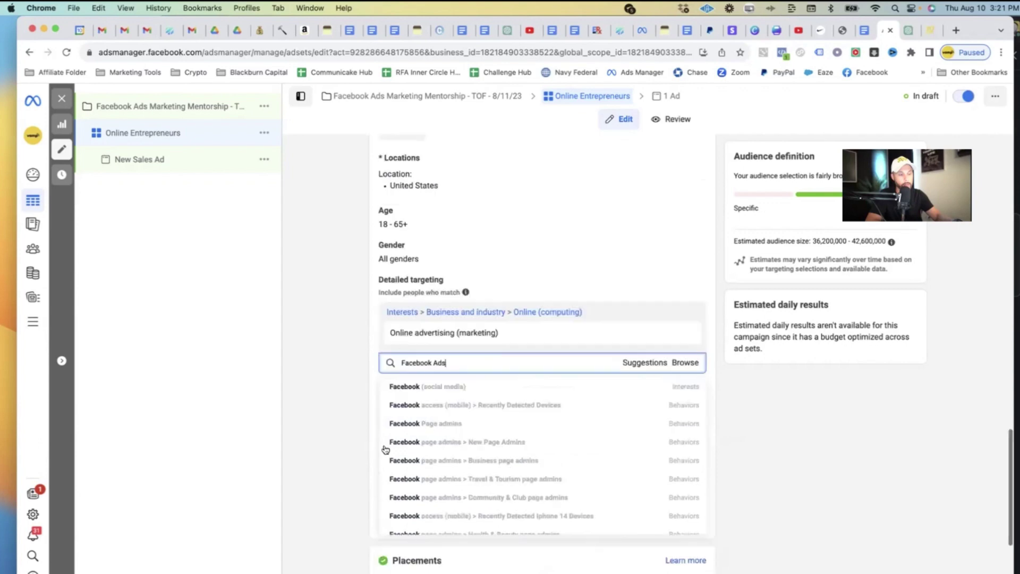
scroll(444, 447, down, 5)
scroll(444, 448, down, 4)
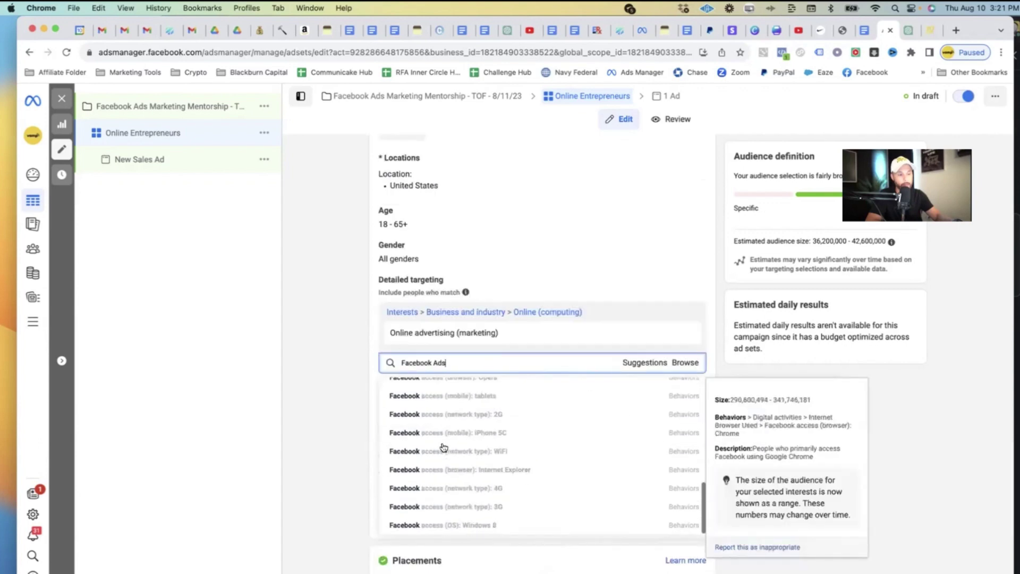
scroll(372, 361, up, 2)
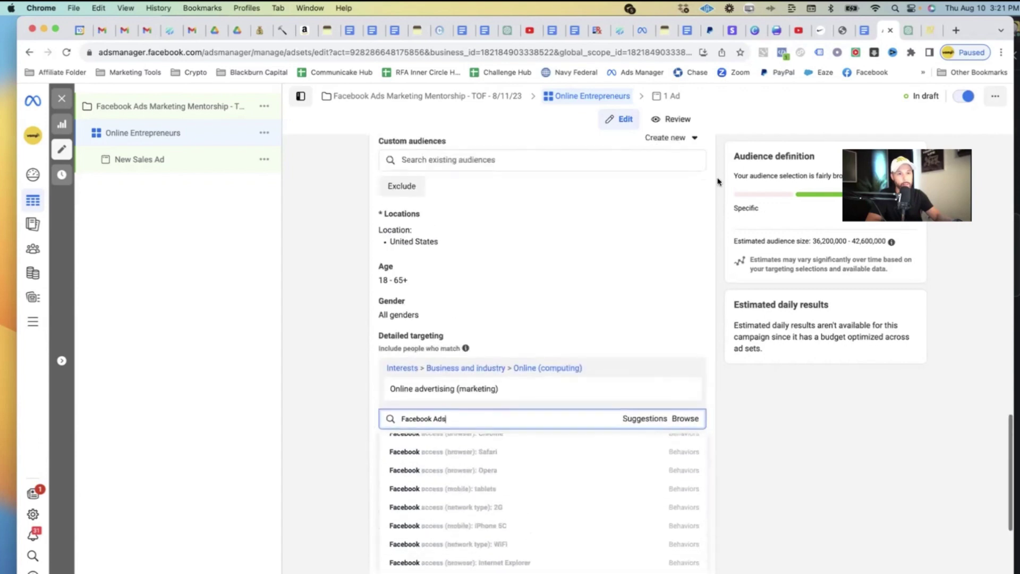
Copy "Digital Advertising" from the ChatGPT Adsets table, search for it in detailed targeting in Ads Manager and look through the suggestions.
click(909, 31)
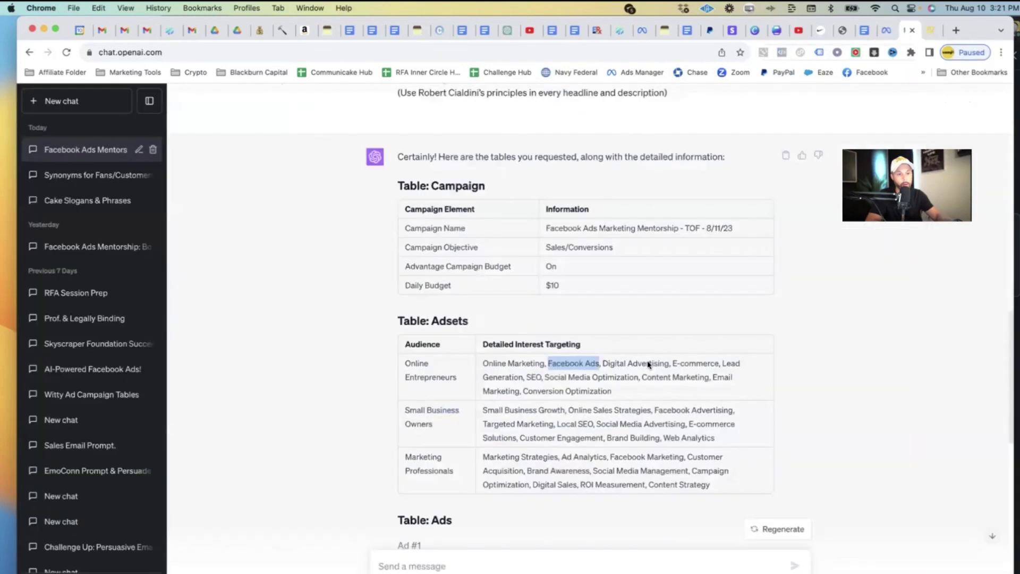
click(605, 362)
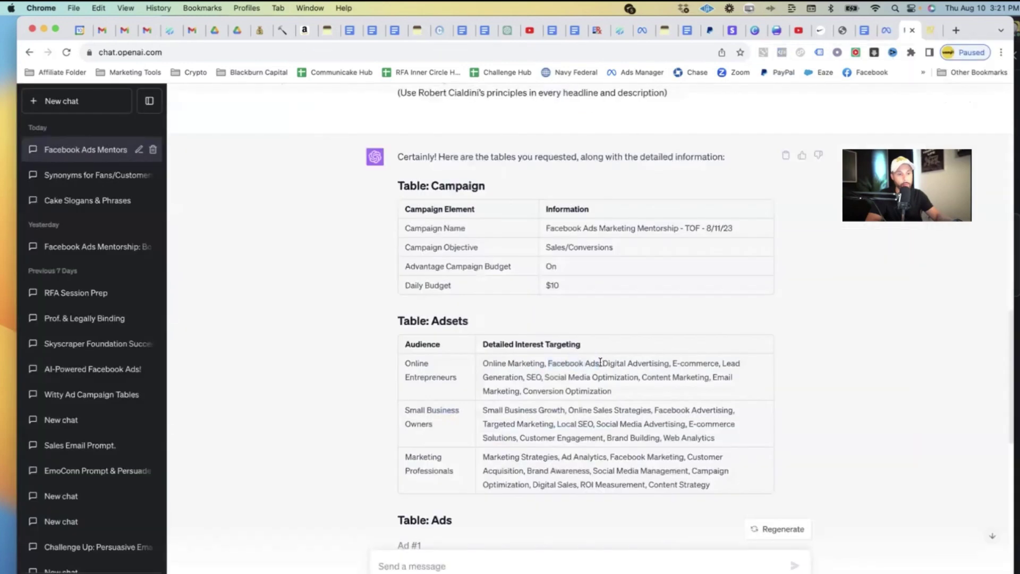
drag(668, 362, 602, 364)
key(super+c)
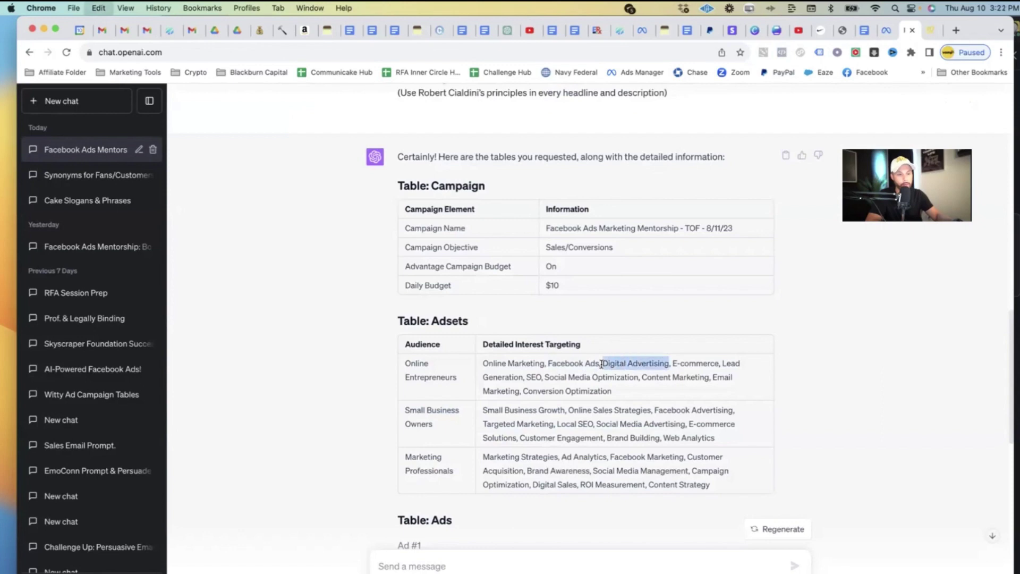
click(885, 29)
triple_click(460, 417)
key(super+v)
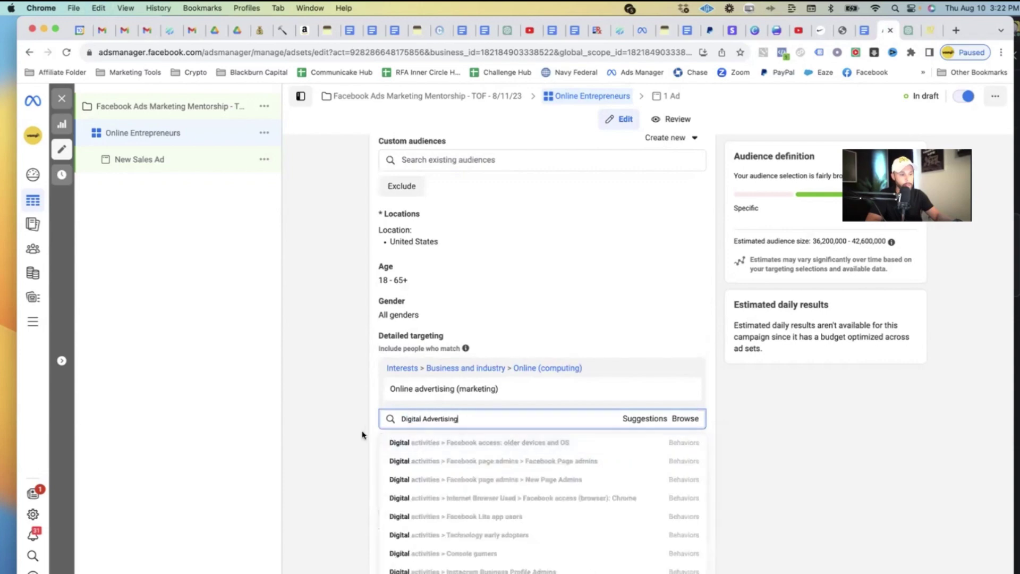
scroll(425, 467, down, 5)
scroll(425, 468, down, 5)
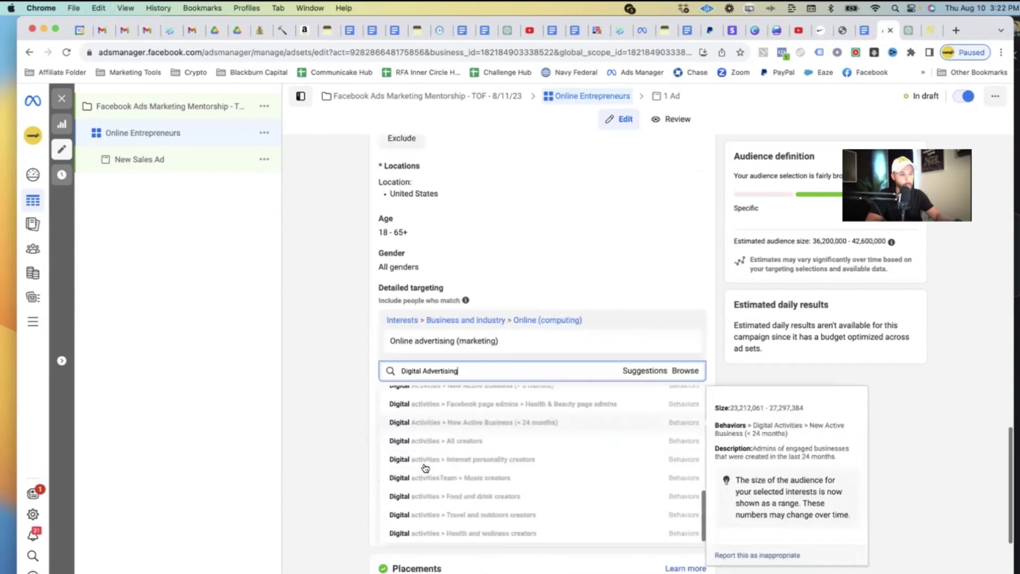
scroll(629, 245, up, 8)
Look up "E-commerce" and "Lead Generation" from ChatGPT's Adsets table and add the interests E-commerce (retail) and Lead generation (marketing) in detailed targeting.
click(909, 31)
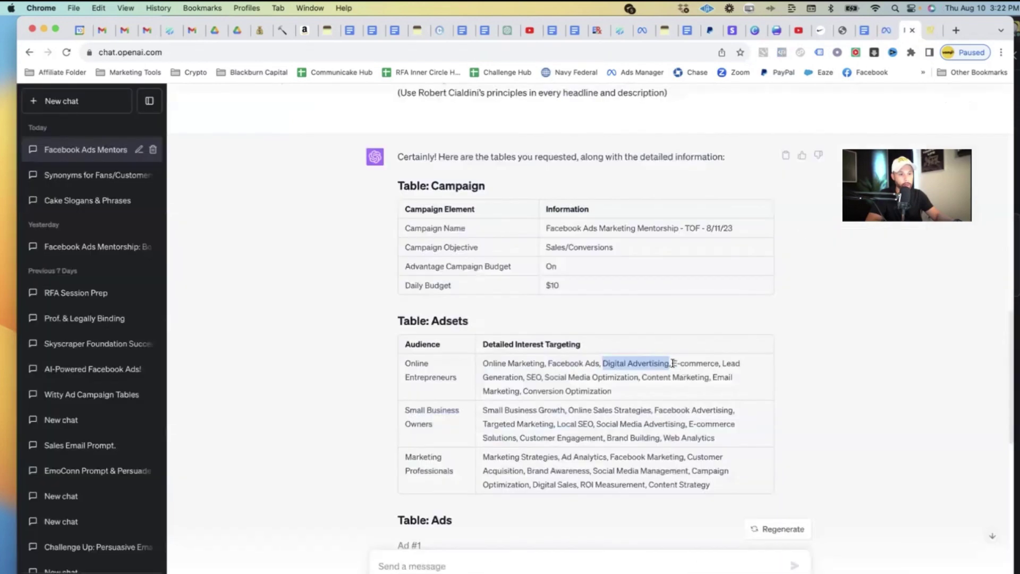
drag(673, 363, 715, 361)
click(887, 30)
triple_click(453, 353)
key(super+v)
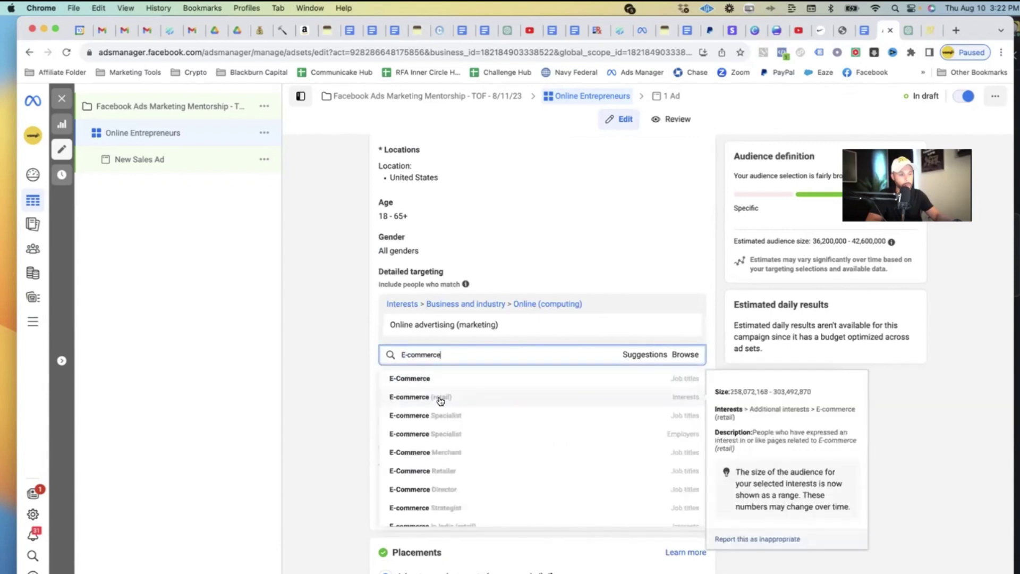
click(645, 397)
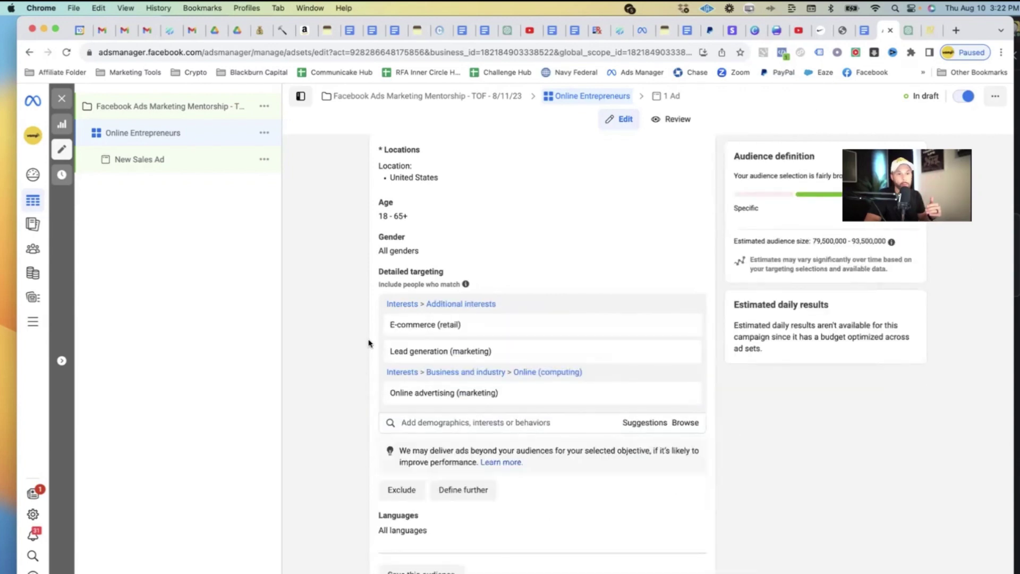
Choose manual placements for the Online Entrepreneurs ad set and limit them to Feeds on Facebook and Instagram.
scroll(369, 343, down, 3)
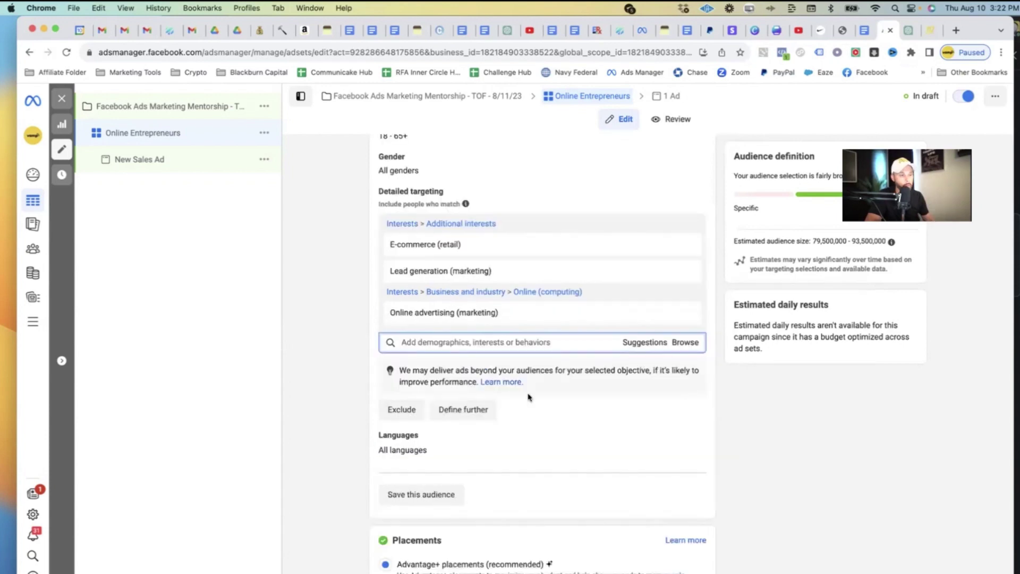
mouse_move(446, 257)
scroll(457, 404, down, 3)
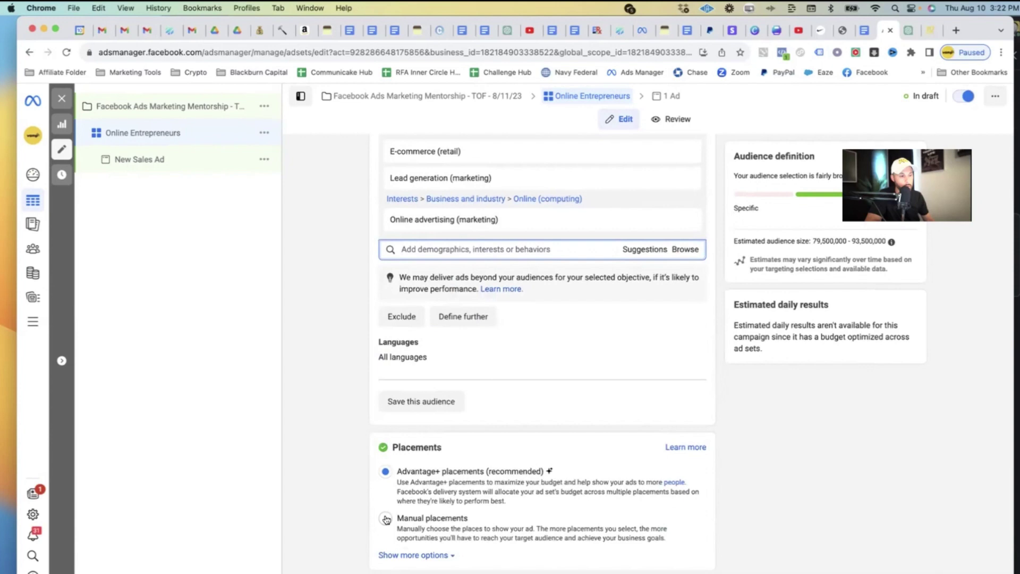
Switch to ChatGPT and examine the Small Business Owners and Marketing Professionals audiences and the Ads table below them.
key(ctrl+Tab)
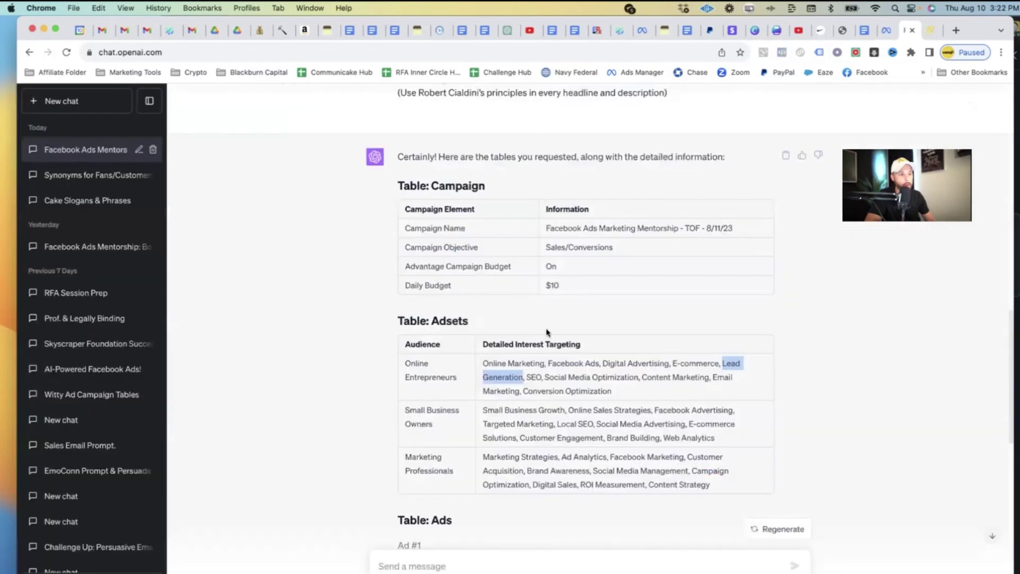
scroll(465, 420, down, 5)
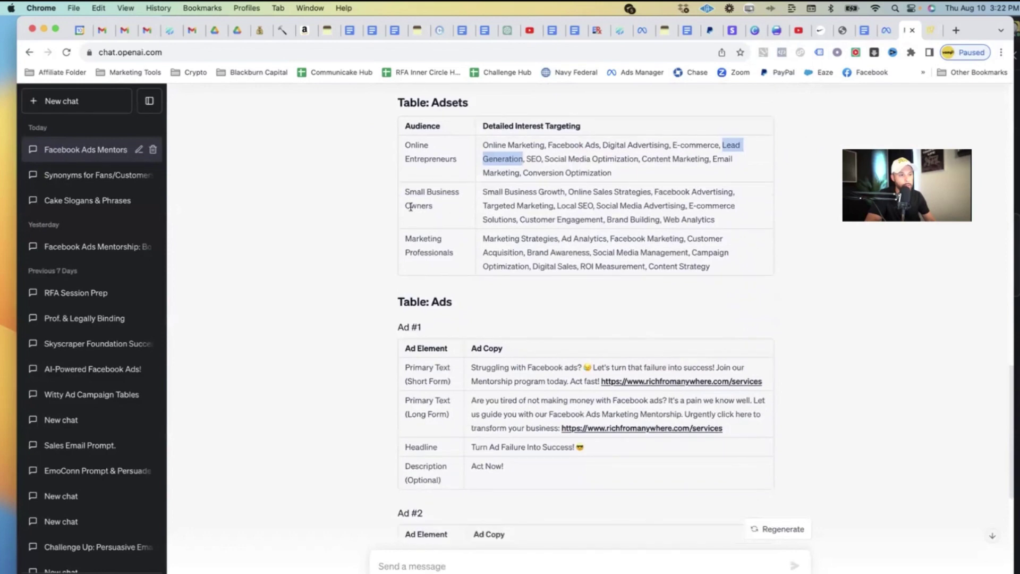
drag(401, 193, 470, 249)
click(445, 247)
scroll(432, 375, down, 2)
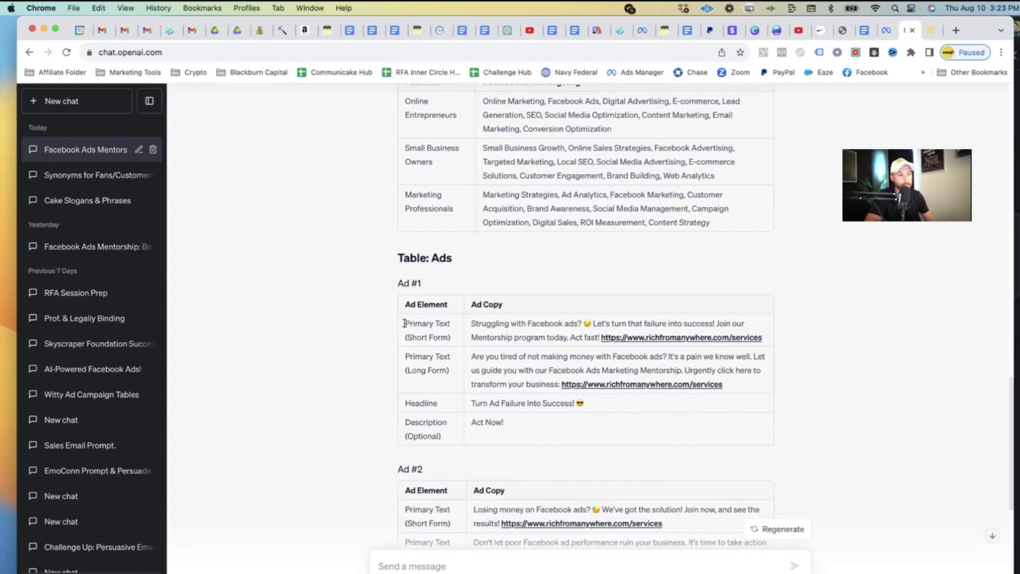
Copy Ad #1's short-form primary text, starting "Struggling with Facebook ads?", from the ChatGPT Ads table.
drag(410, 323, 454, 333)
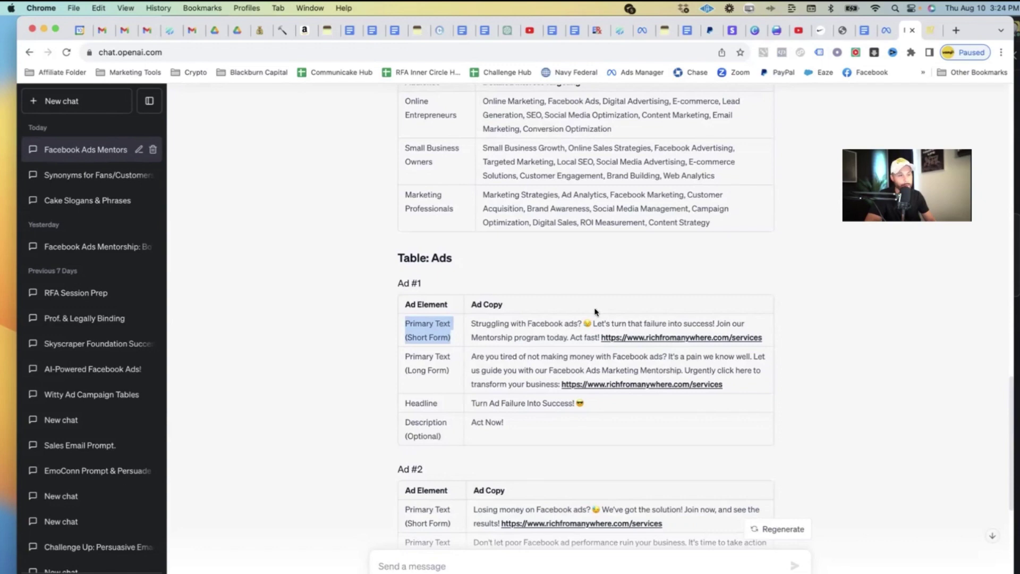
drag(471, 323, 766, 342)
key(super+c)
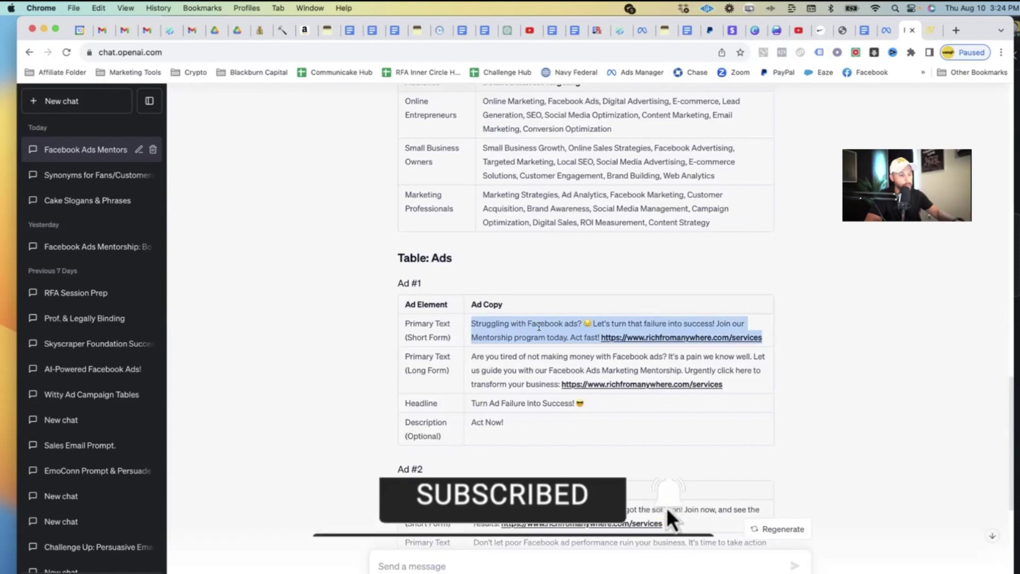
Switch to Ads Manager, open the New Sales Ad and set its Instagram account to richfromanywhere.
key(ctrl+shift+Tab)
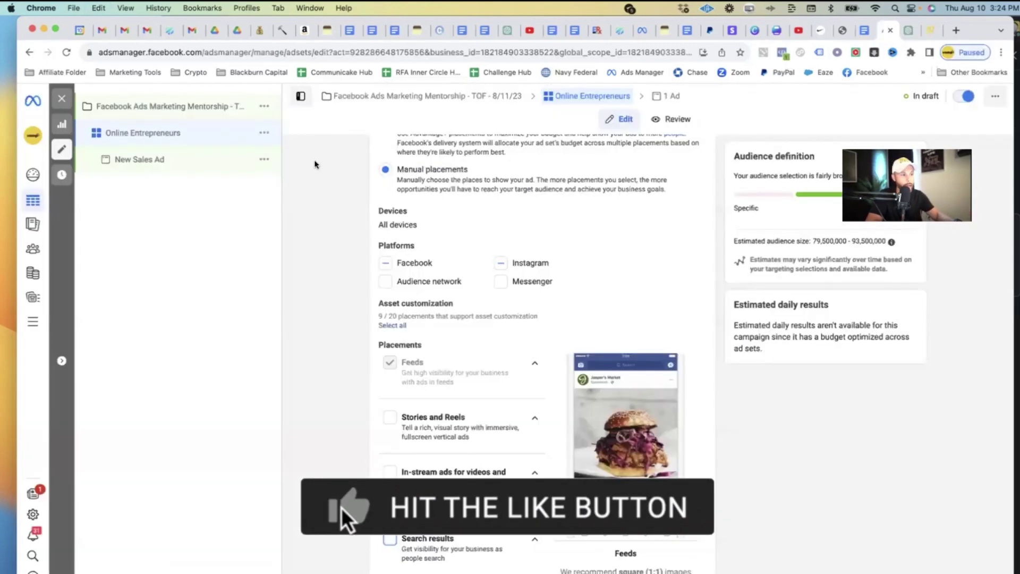
click(143, 159)
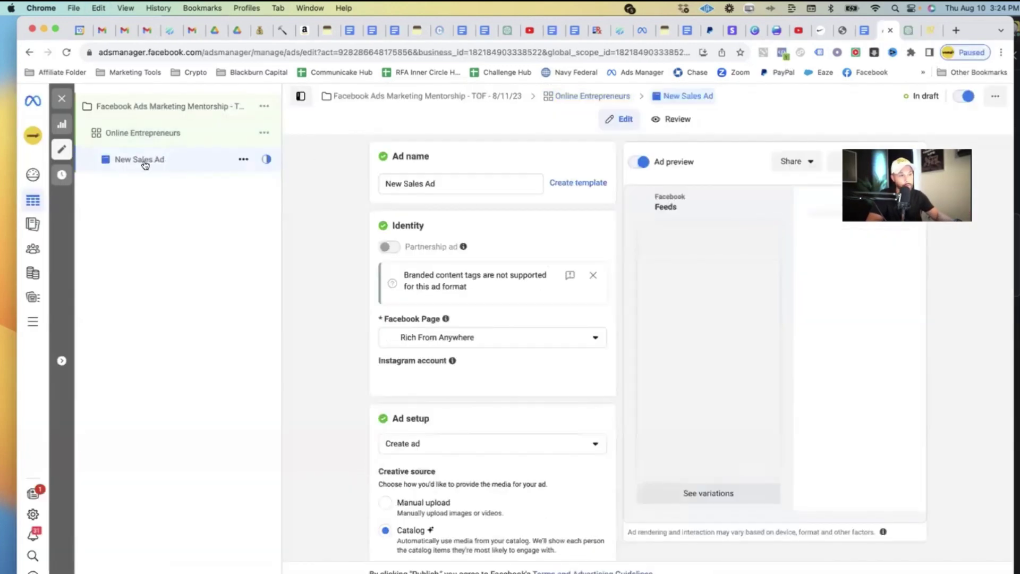
click(425, 379)
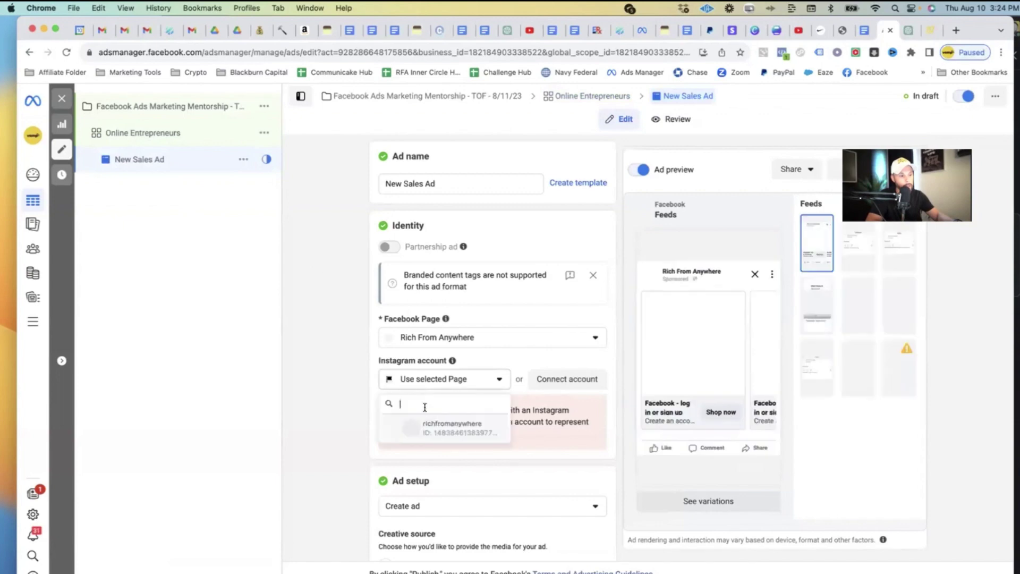
click(444, 428)
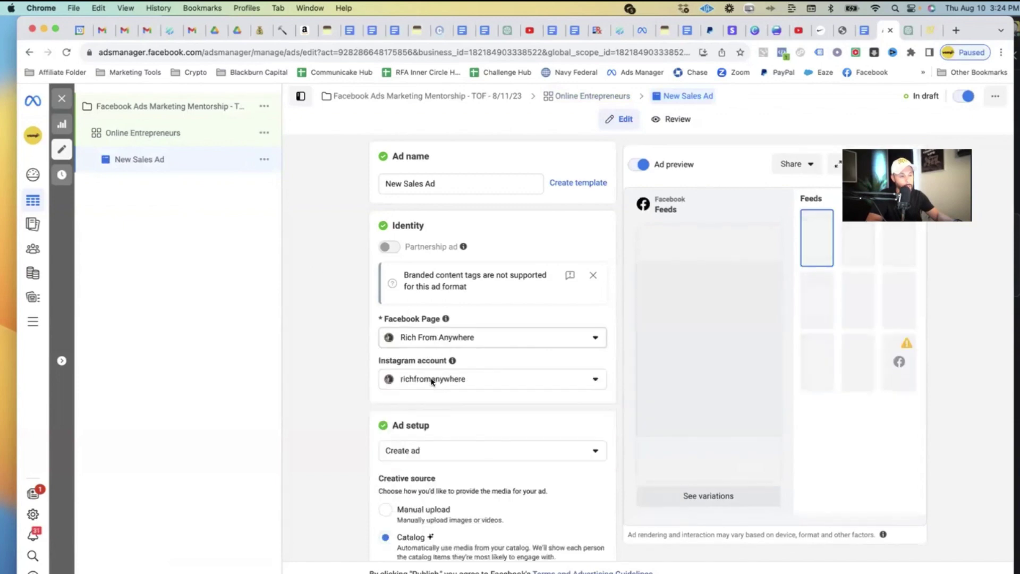
Paste the copied short-form text, starting "Struggling with Facebook ads?", into the ad creative's primary text.
scroll(419, 412, down, 2)
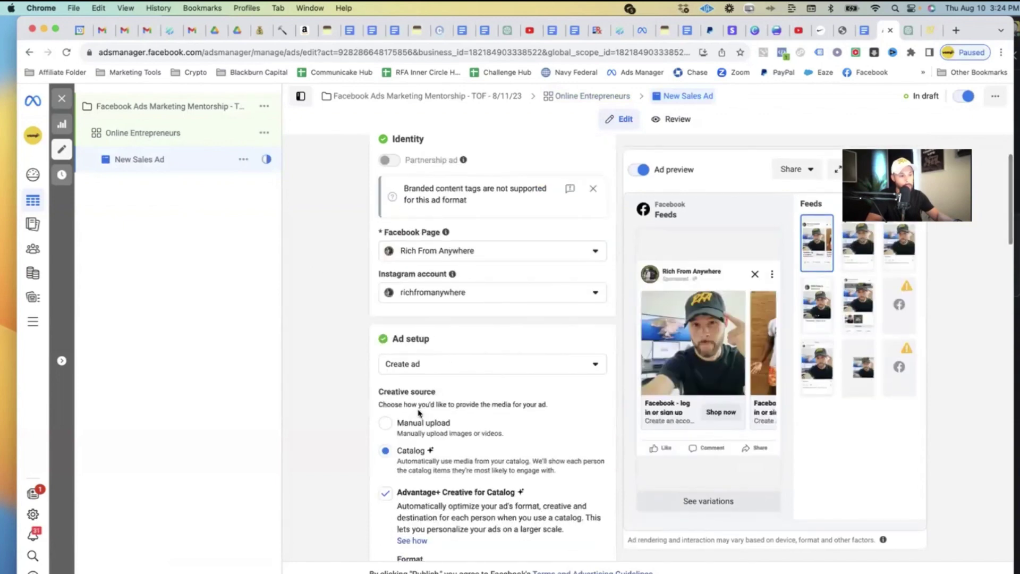
scroll(460, 392, down, 10)
scroll(460, 392, down, 1)
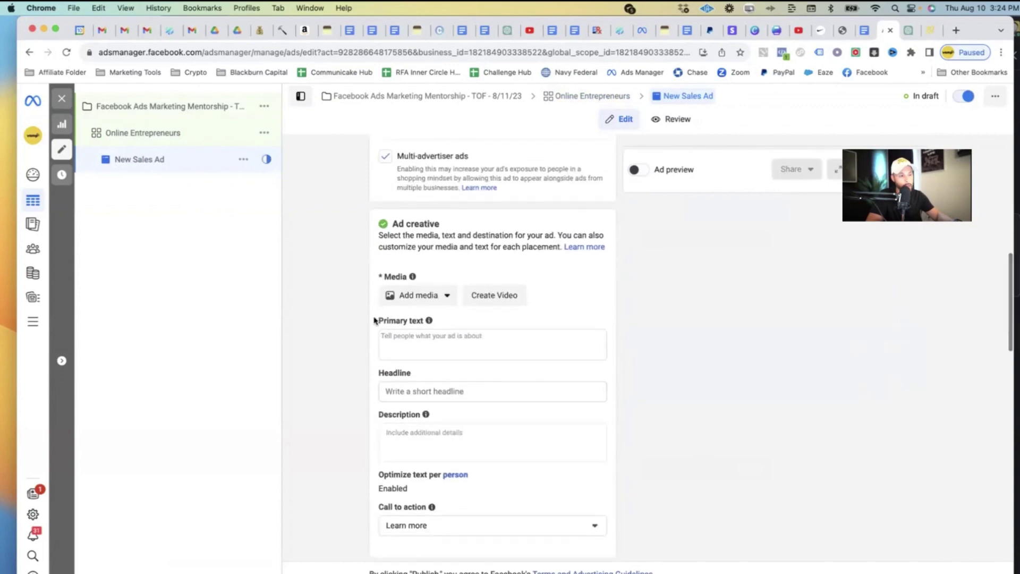
drag(381, 321, 430, 323)
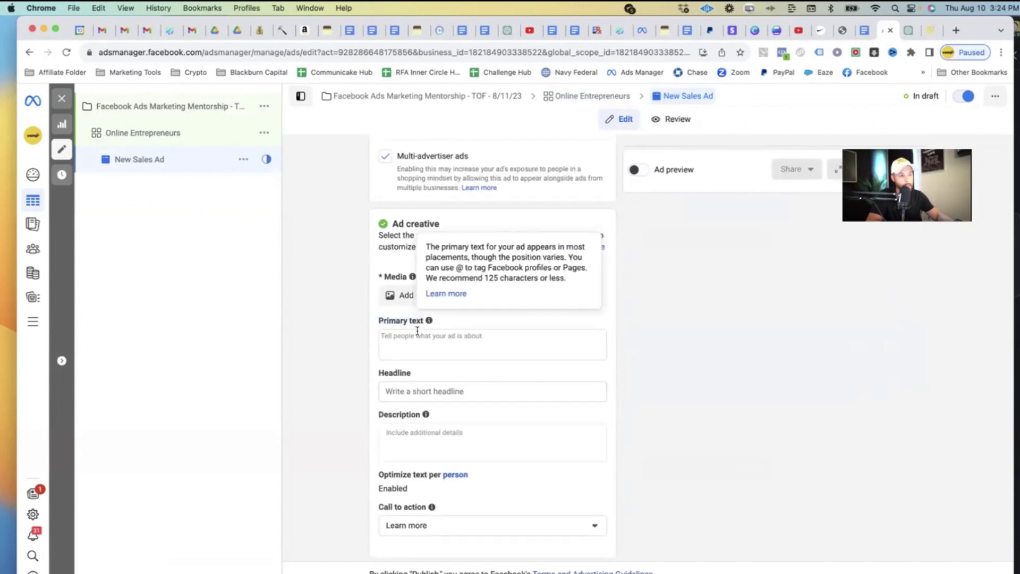
click(415, 335)
key(super+v)
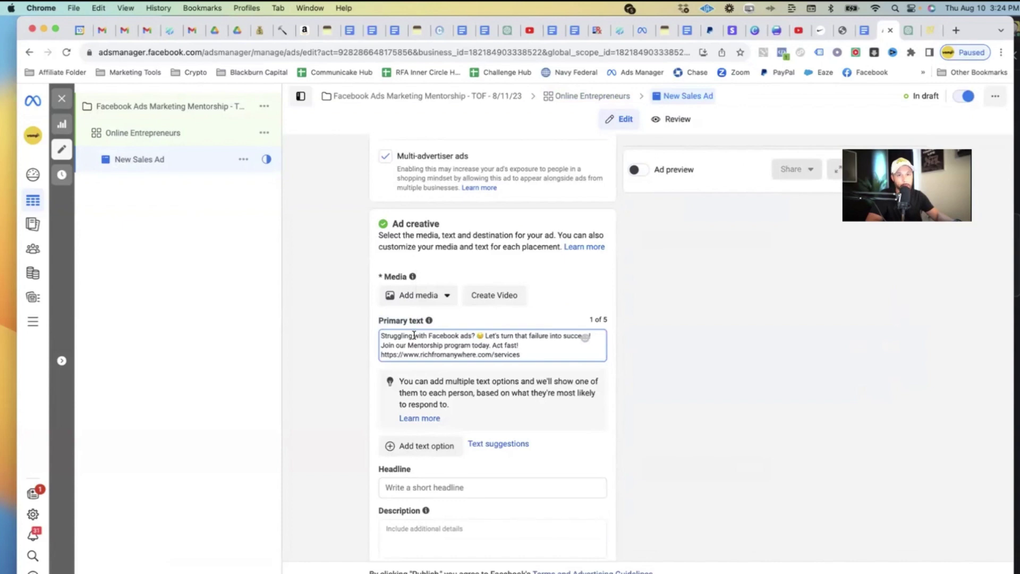
Switch to ChatGPT and examine Ad #1's long-form primary text in the Ads table, selecting its full ad copy.
click(909, 31)
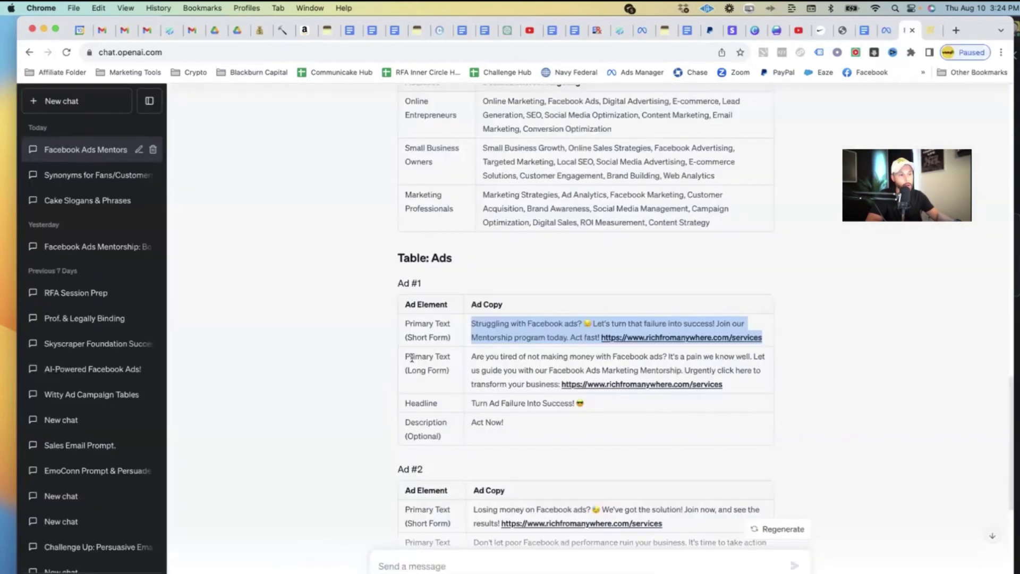
triple_click(437, 367)
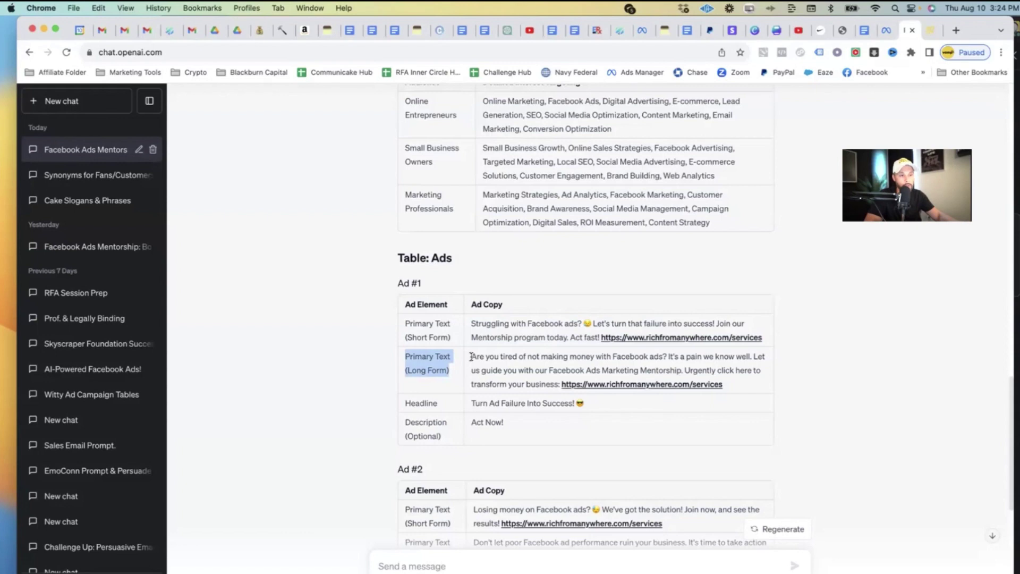
triple_click(618, 366)
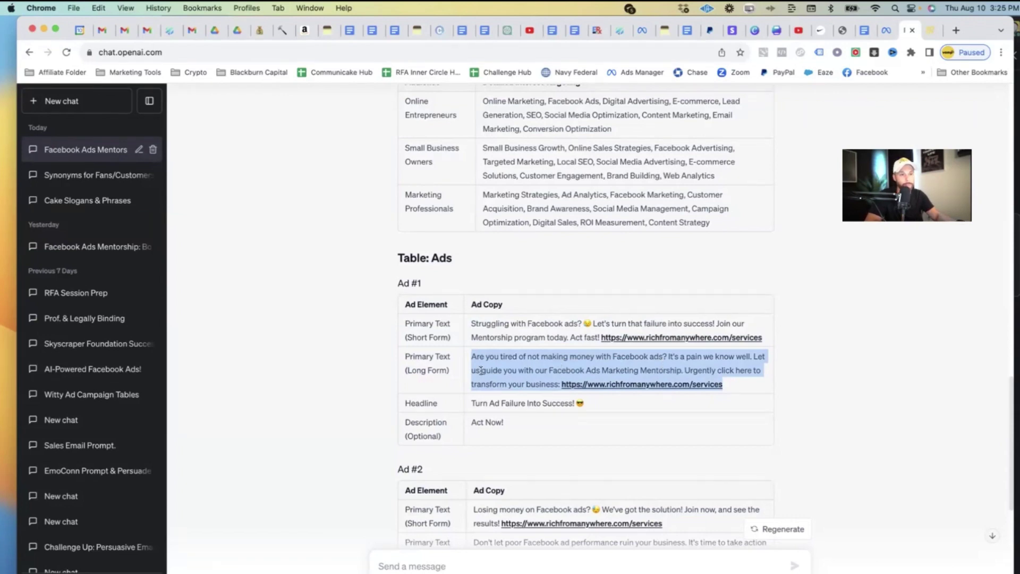
Switch to Ads Manager and add the 1080 × 1080 GYLC testimonial video from the account videos as the New Sales Ad's media.
click(885, 31)
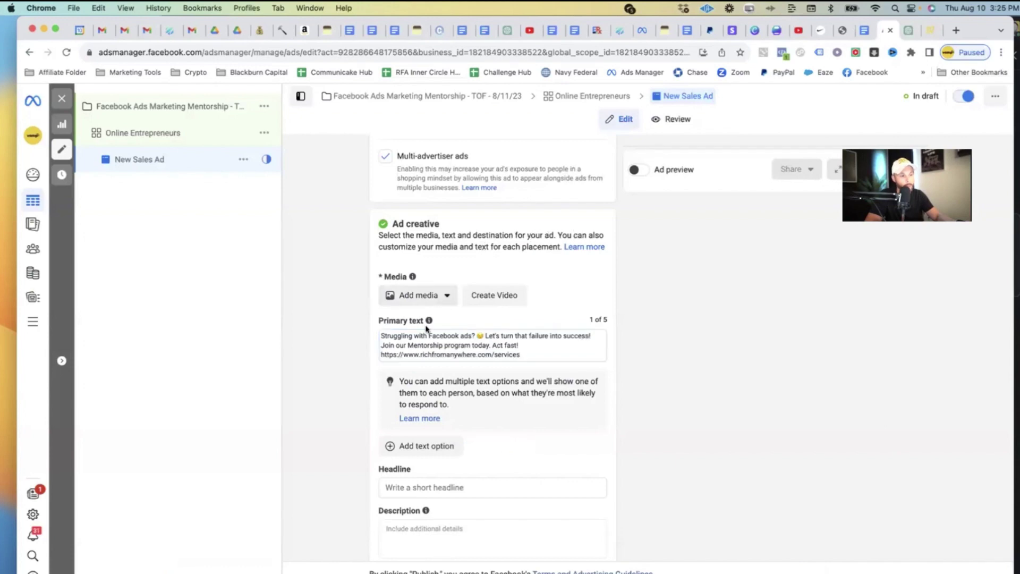
mouse_move(418, 315)
click(414, 295)
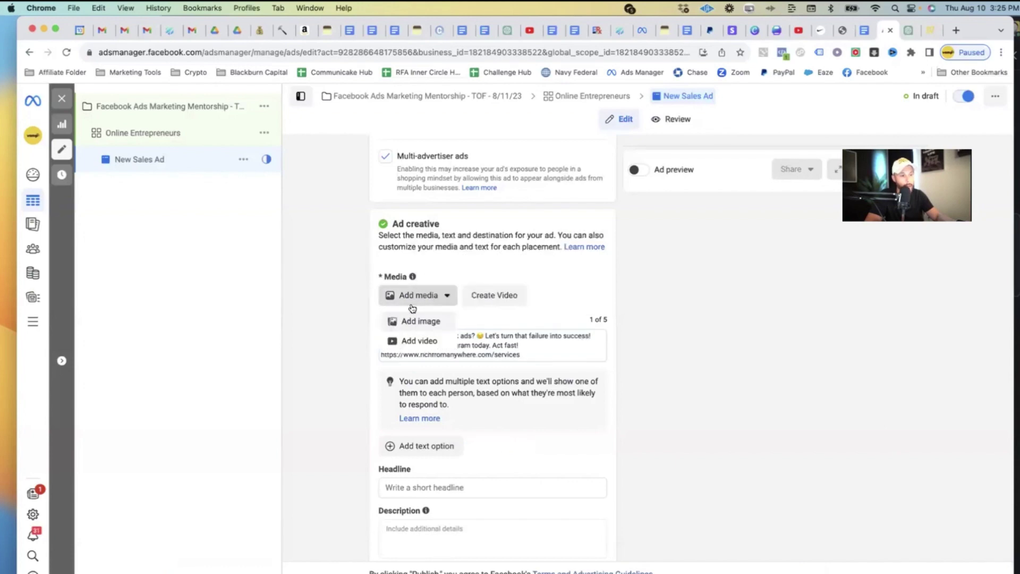
click(418, 344)
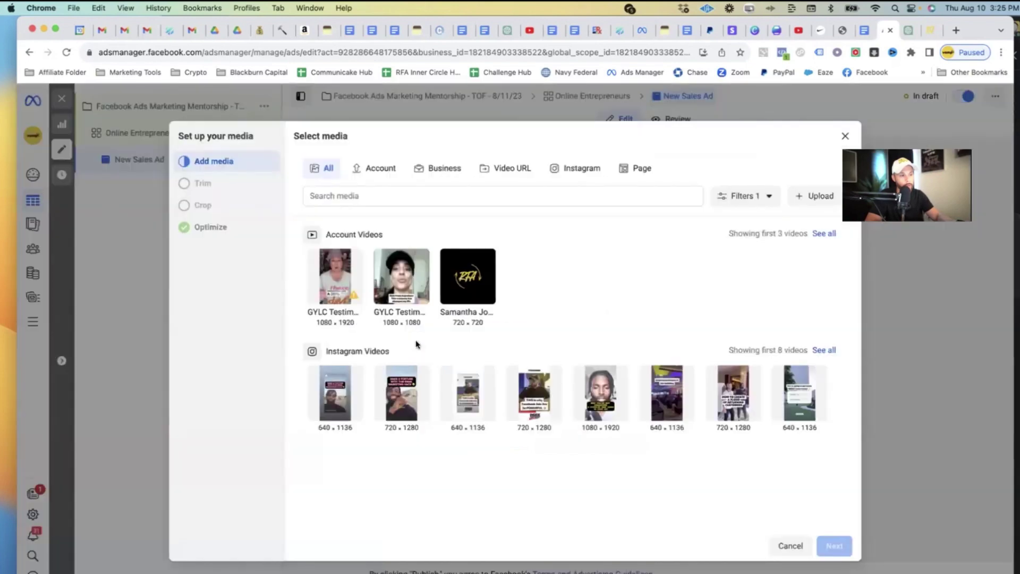
click(404, 276)
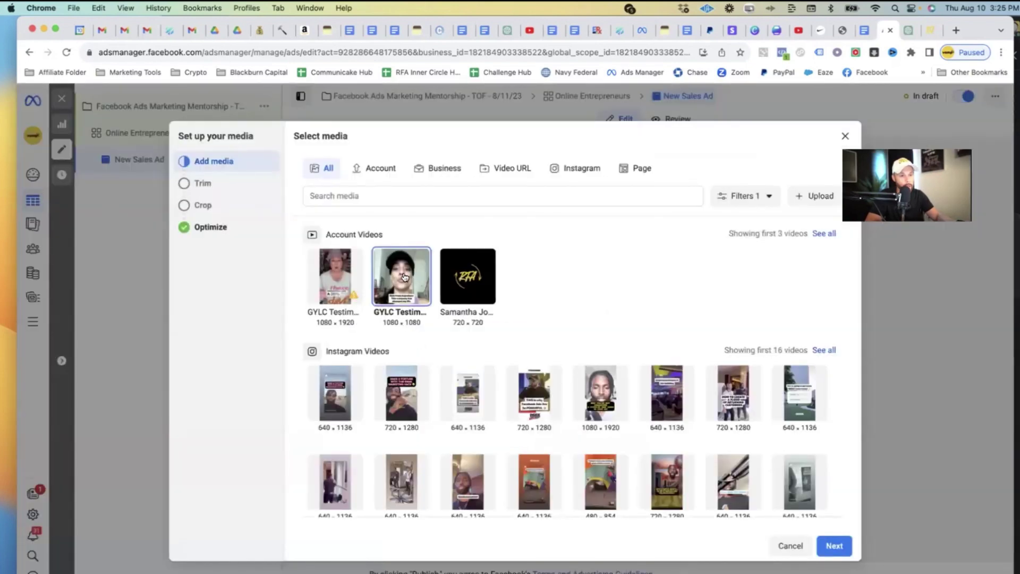
click(834, 546)
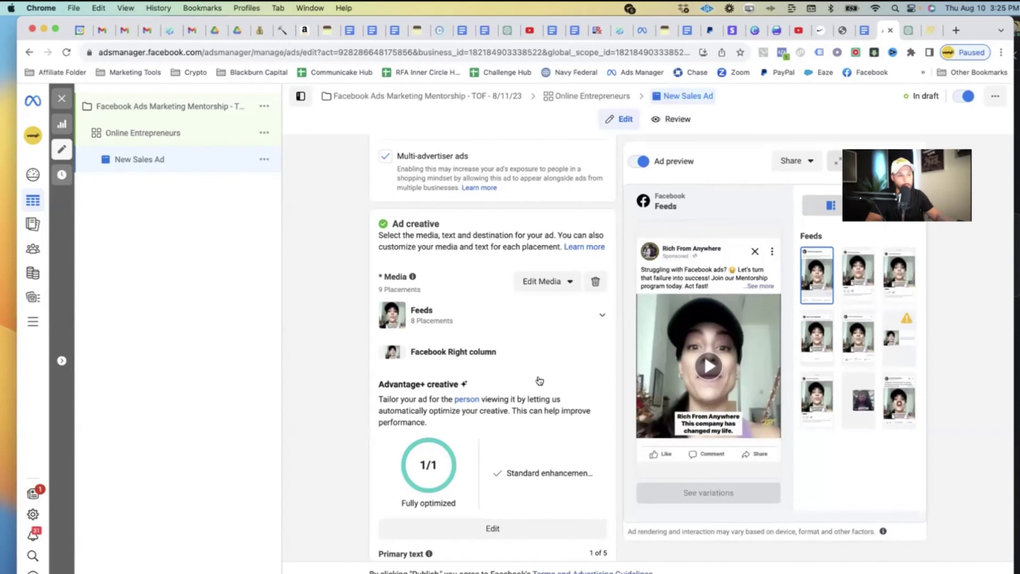
Switch to ChatGPT and copy Ad #1's headline, "Turn Ad Failure Into Success! 😎", from the Ads table.
scroll(538, 382, down, 5)
scroll(538, 379, down, 5)
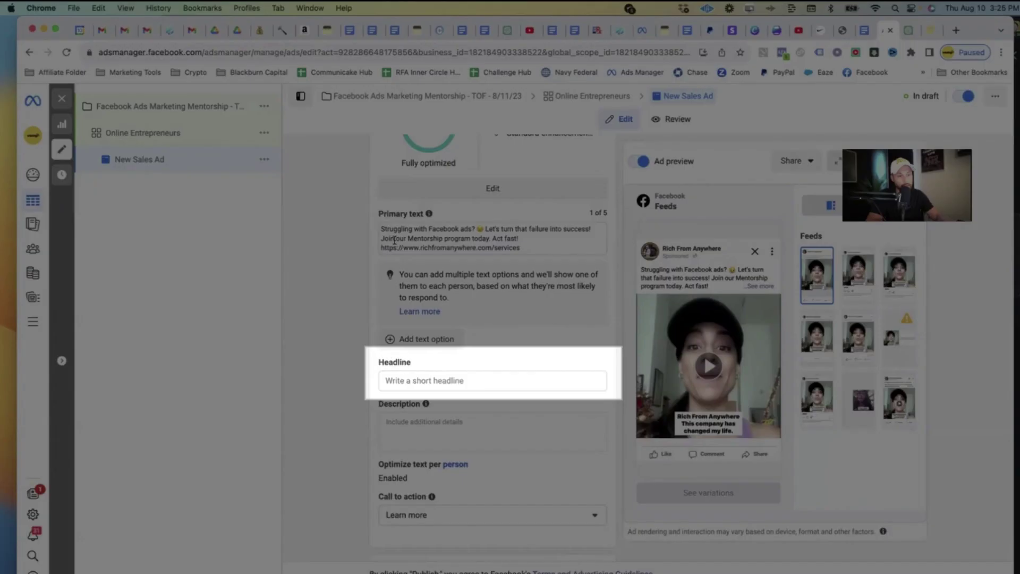
drag(376, 362, 425, 362)
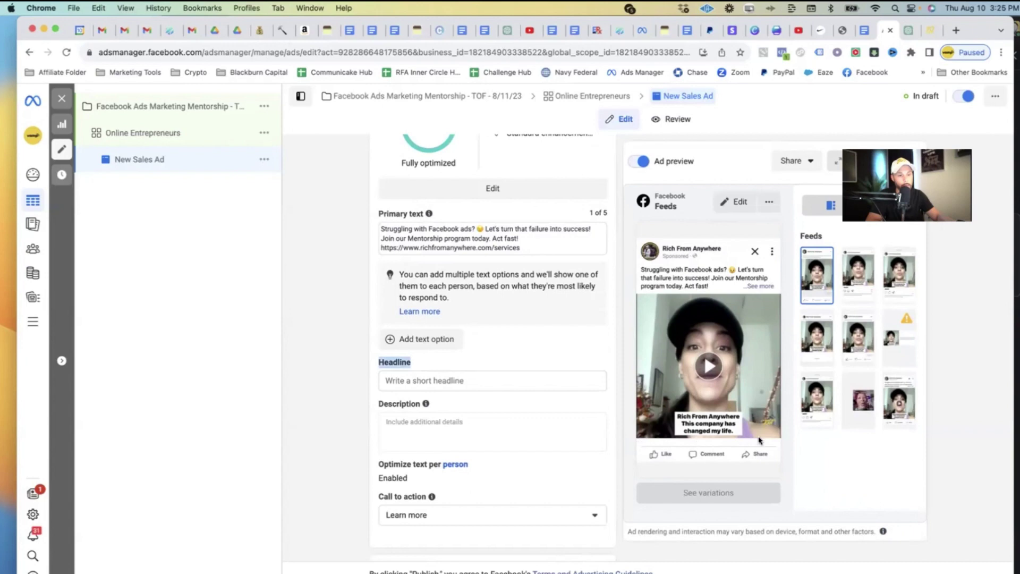
click(907, 31)
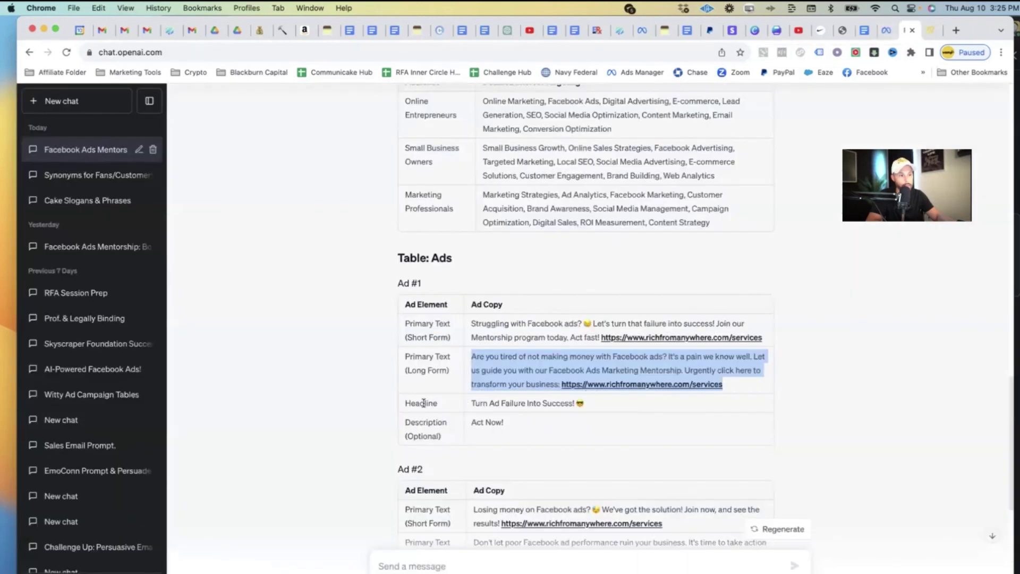
drag(401, 404, 567, 396)
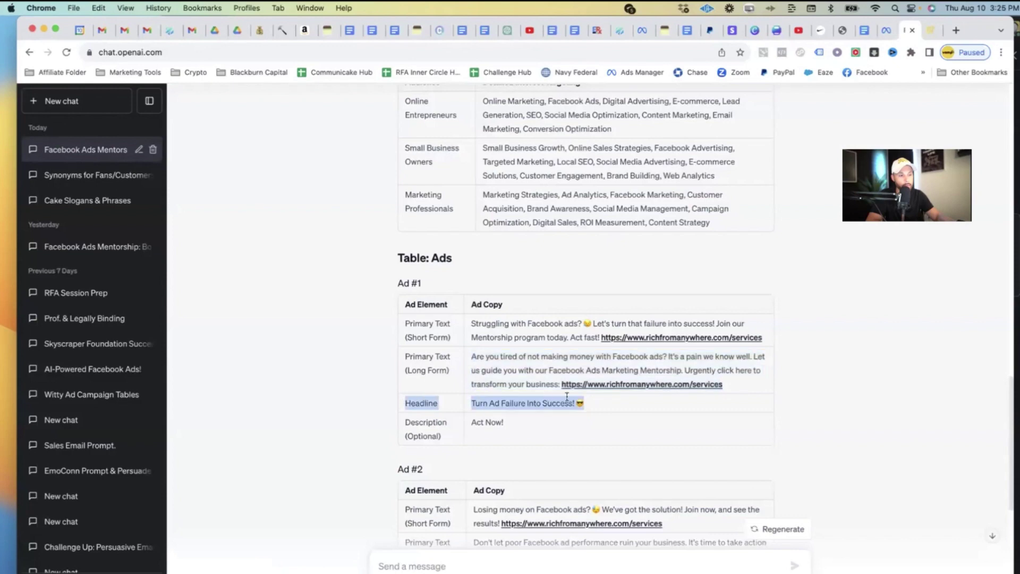
triple_click(561, 402)
key(super+c)
click(884, 31)
click(401, 379)
key(super+v)
scroll(401, 375, down, 5)
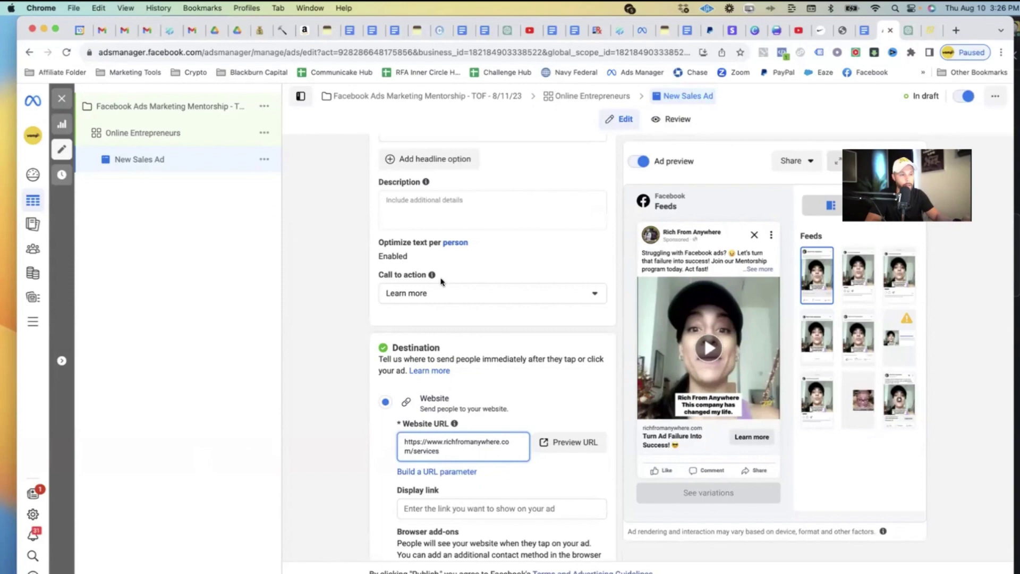
Examine the ad's Description field, switch to ChatGPT and compare it with Ad #1's optional description, and review the Ad #2 and Ad #3 tables.
scroll(431, 323, up, 5)
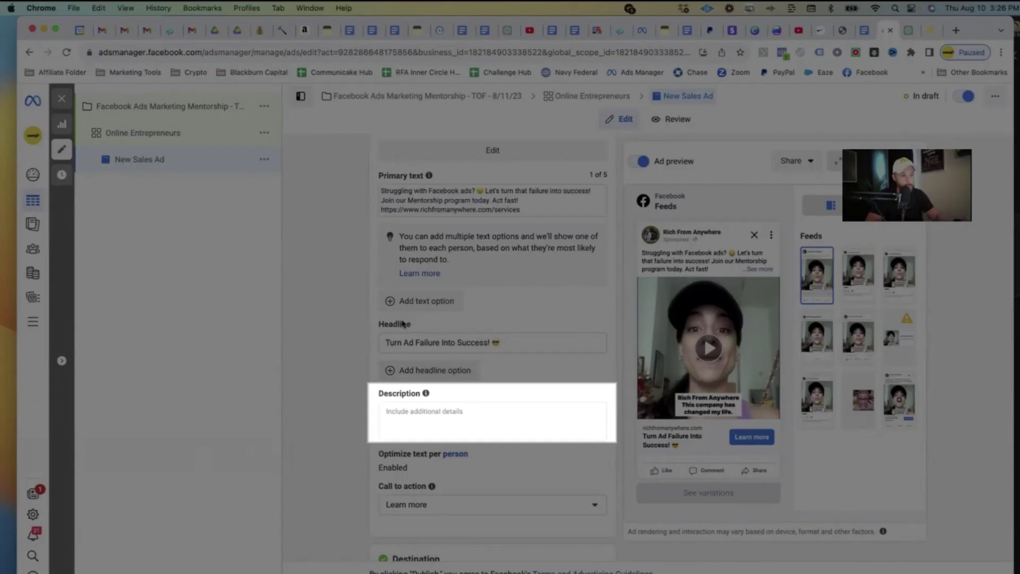
drag(378, 396, 424, 395)
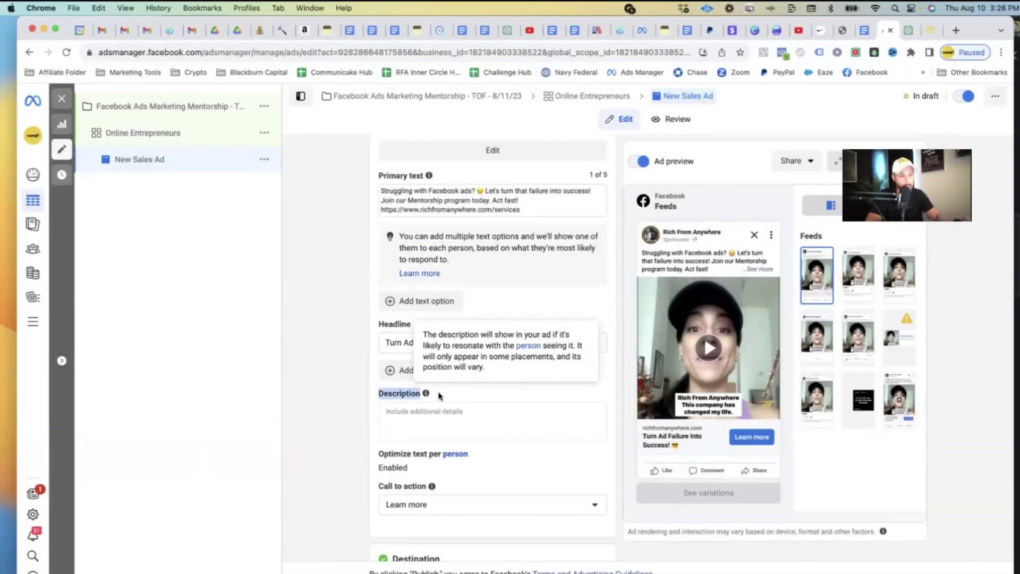
click(439, 397)
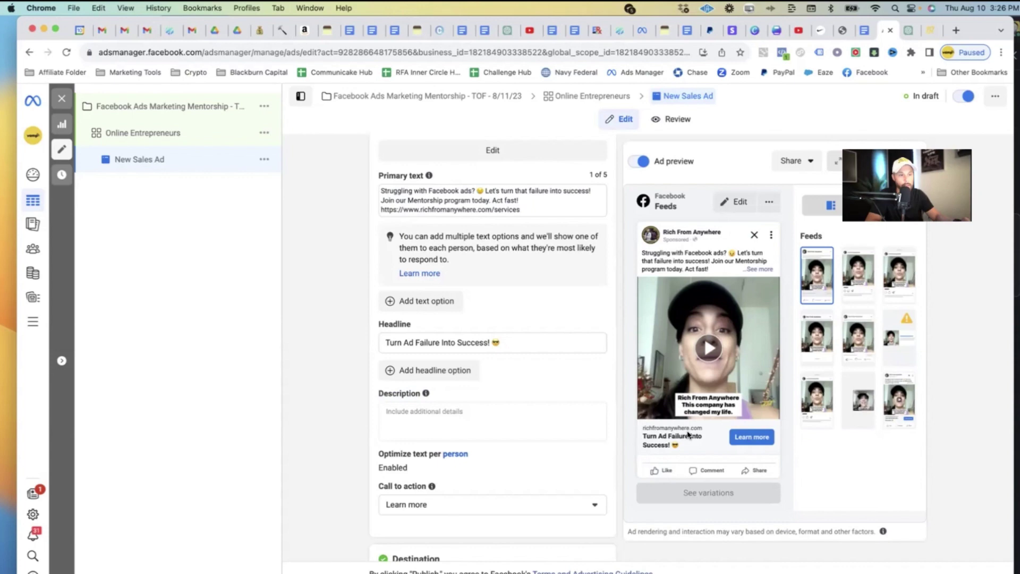
click(903, 30)
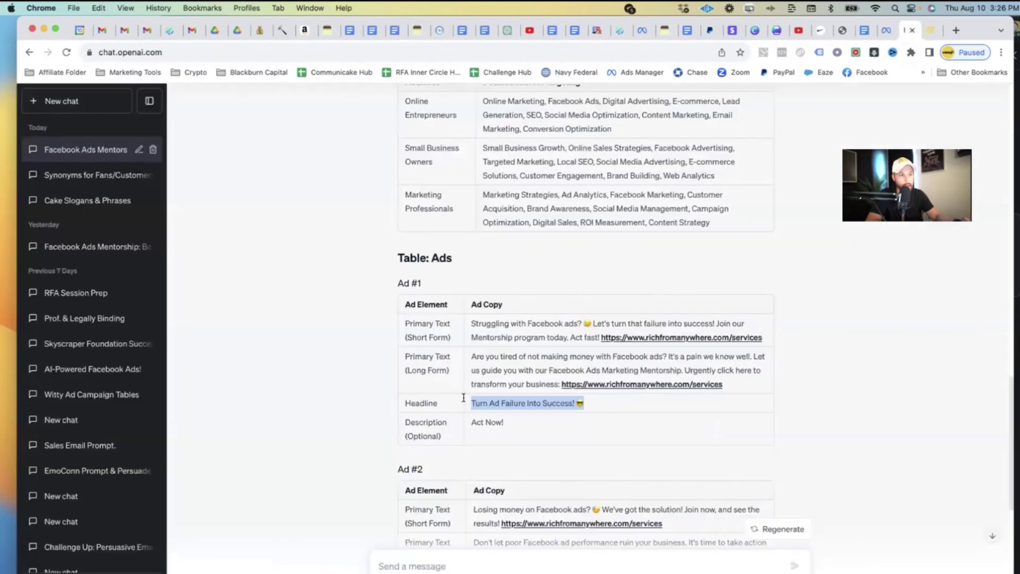
drag(401, 423, 462, 436)
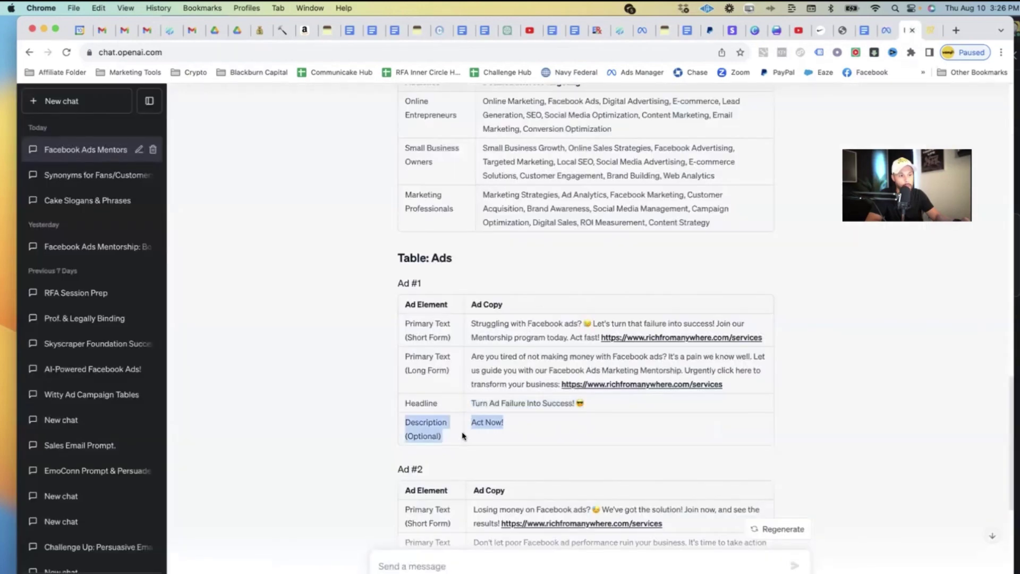
drag(449, 439, 396, 440)
click(481, 420)
triple_click(481, 420)
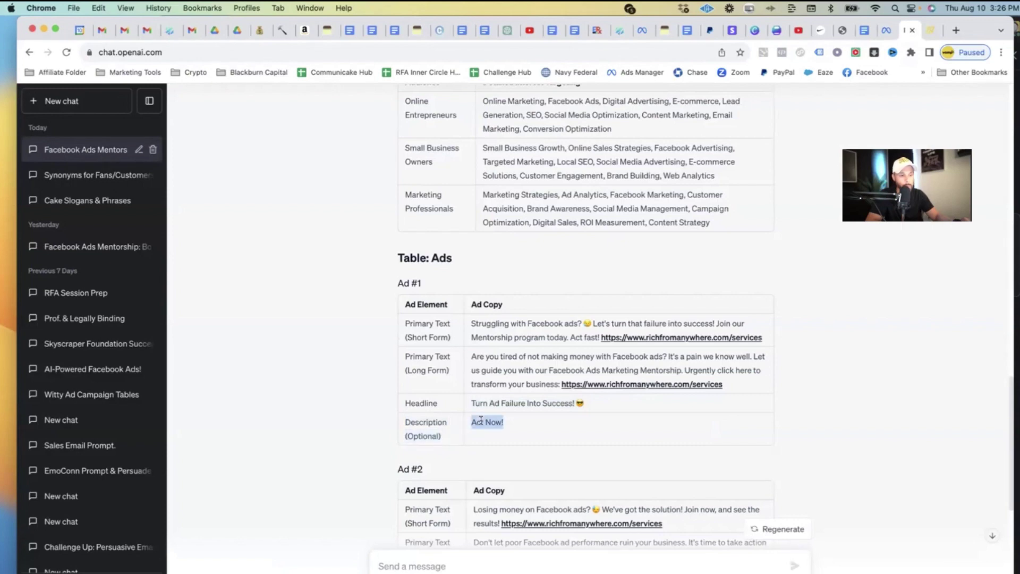
click(481, 420)
scroll(481, 420, down, 3)
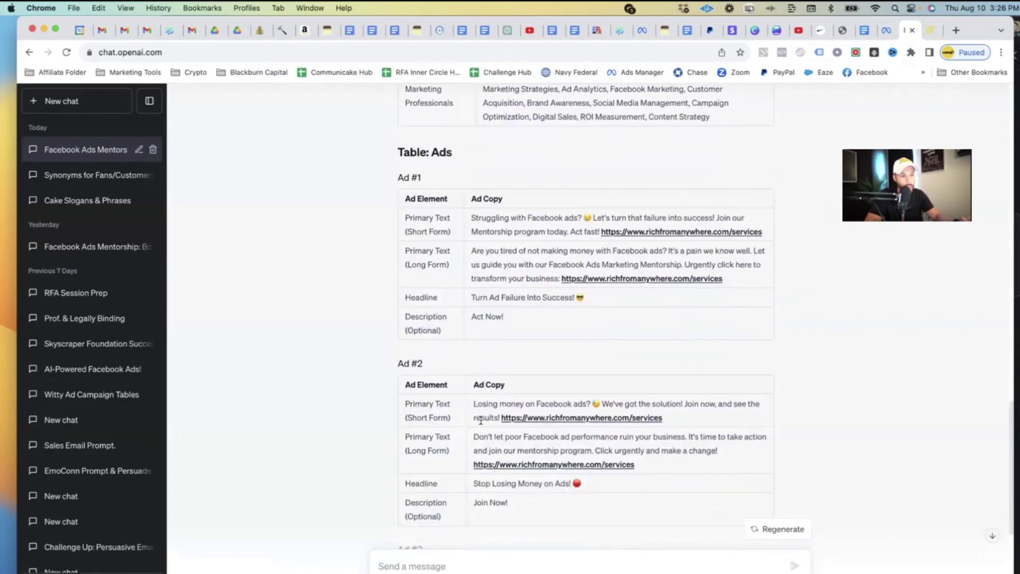
scroll(424, 414, down, 4)
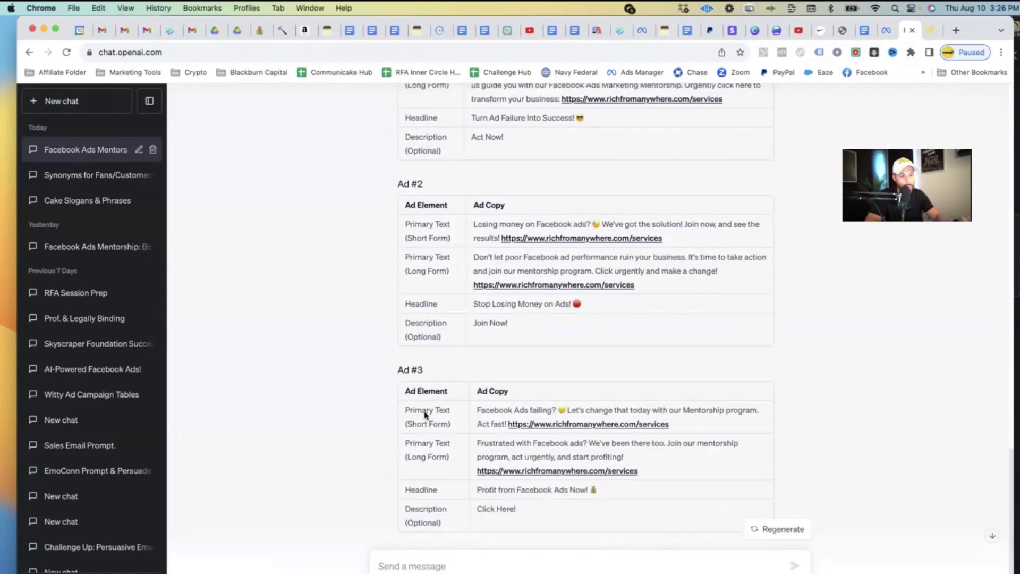
scroll(424, 410, up, 4)
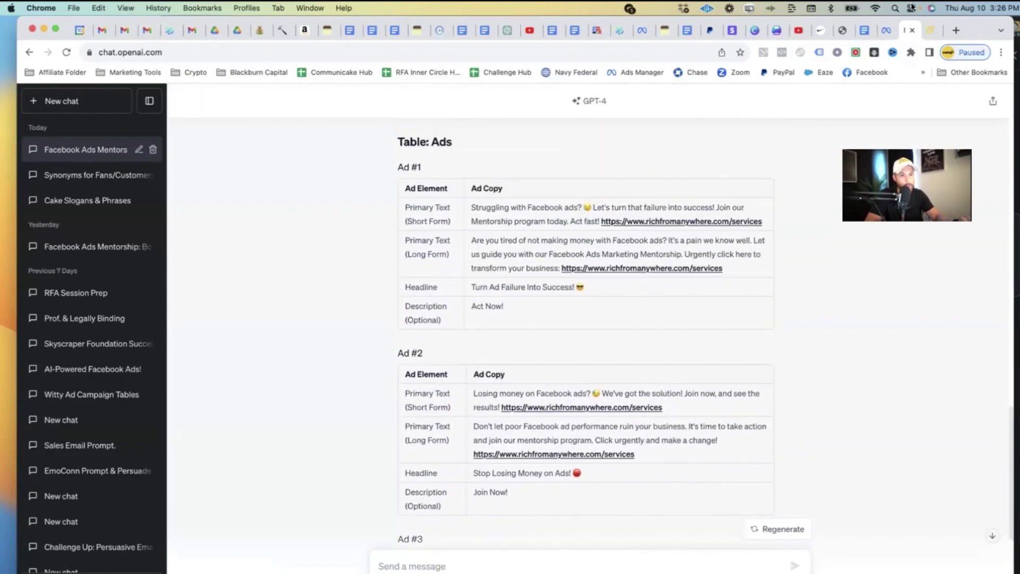
Switch to Ads Manager and rename the New Sales Ad as Video 1.
click(884, 31)
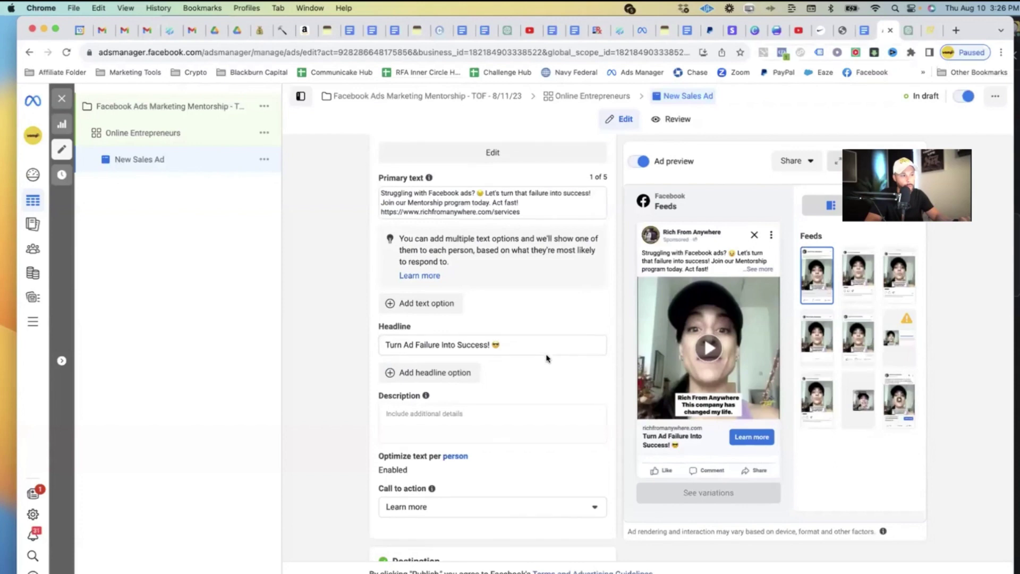
scroll(526, 325, up, 10)
triple_click(446, 184)
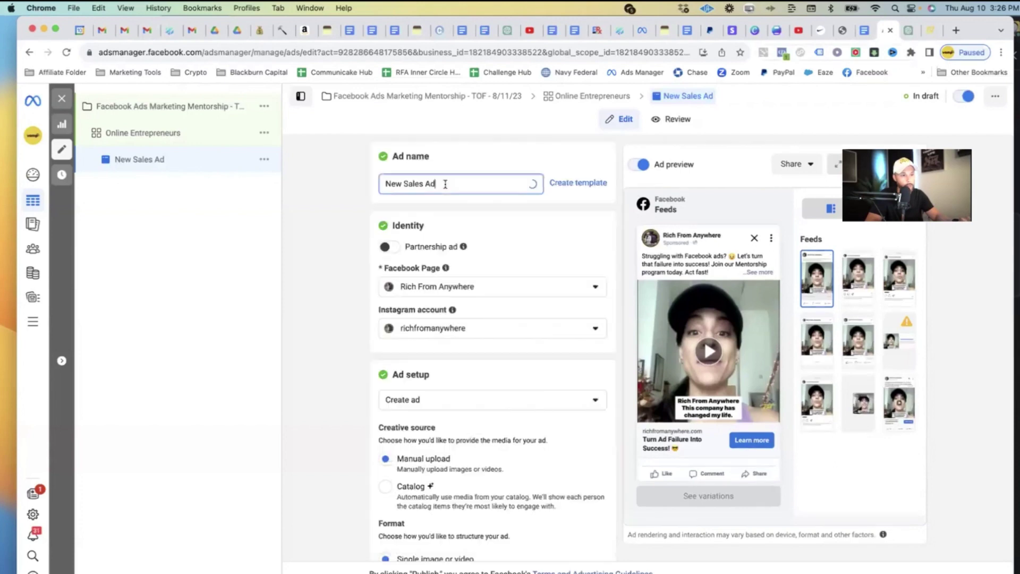
text(Video)
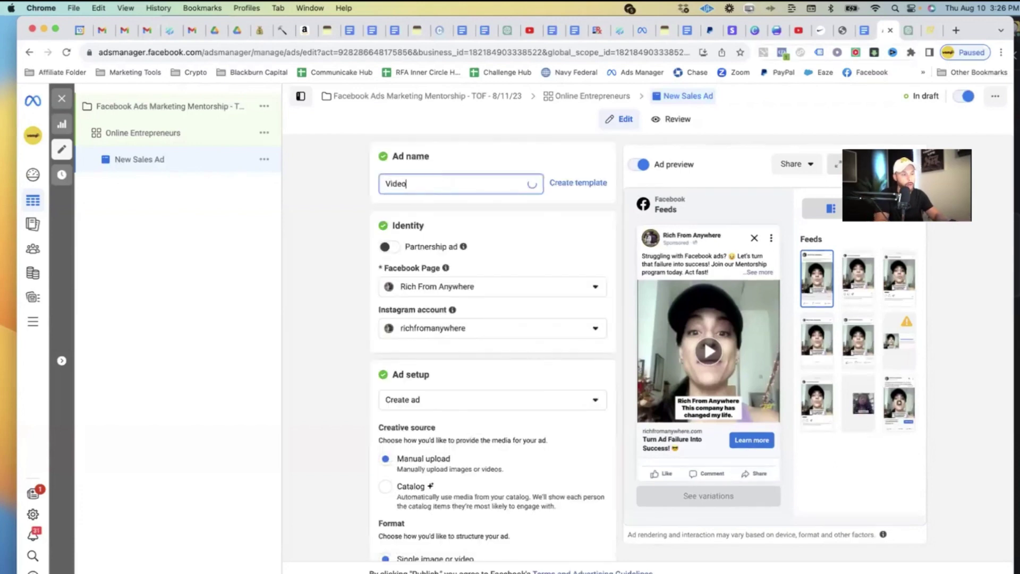
text( 1)
click(465, 204)
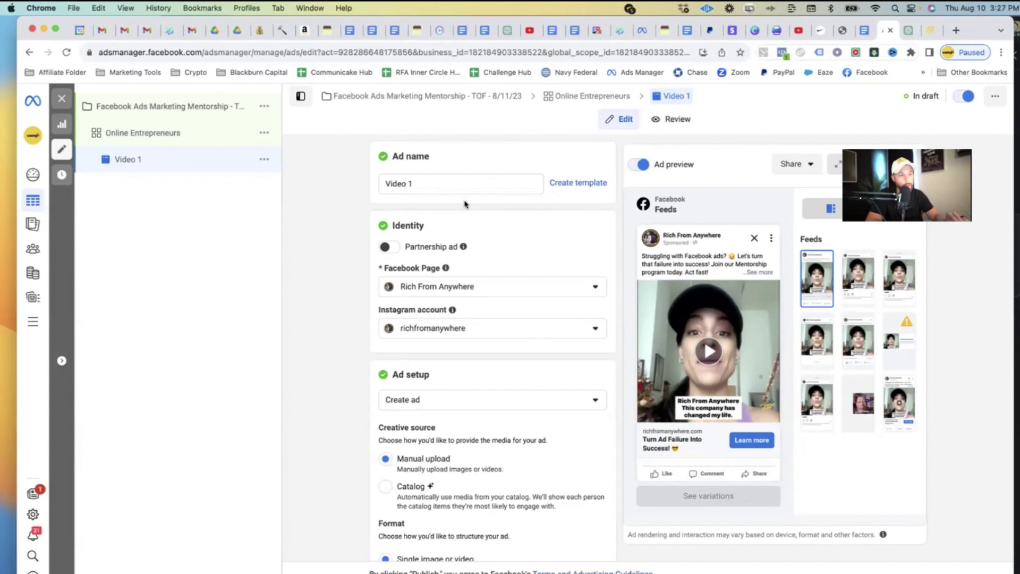
Quickly duplicate the Video 1 ad within the Online Entrepreneurs ad set and name the copy Video 2.
click(264, 160)
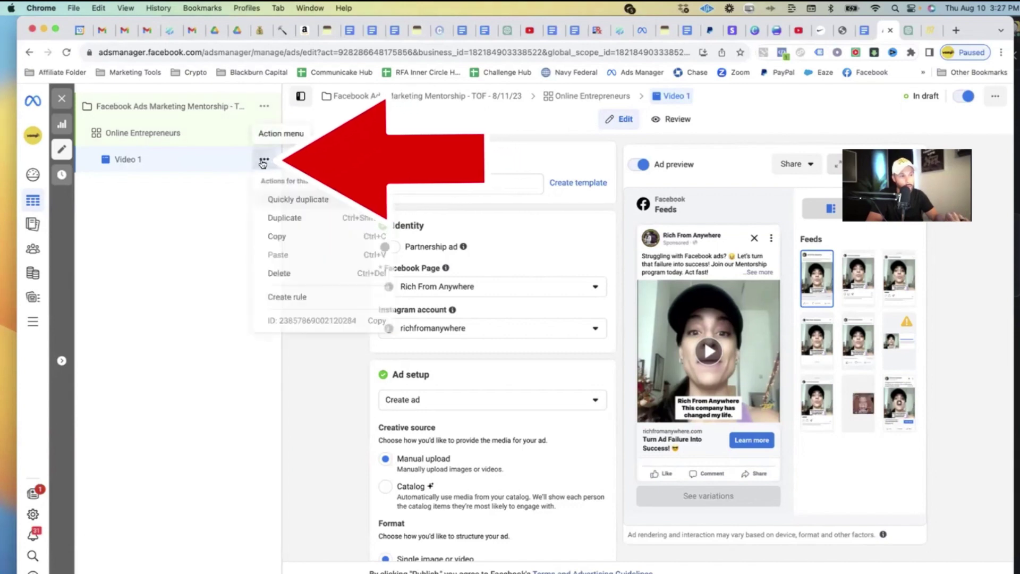
click(280, 197)
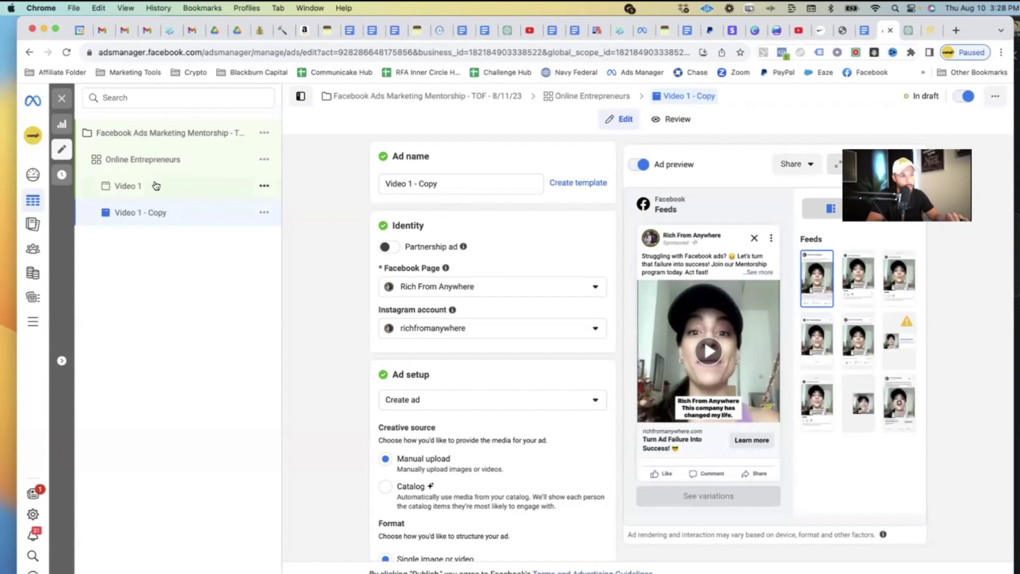
drag(439, 183, 408, 184)
text(2)
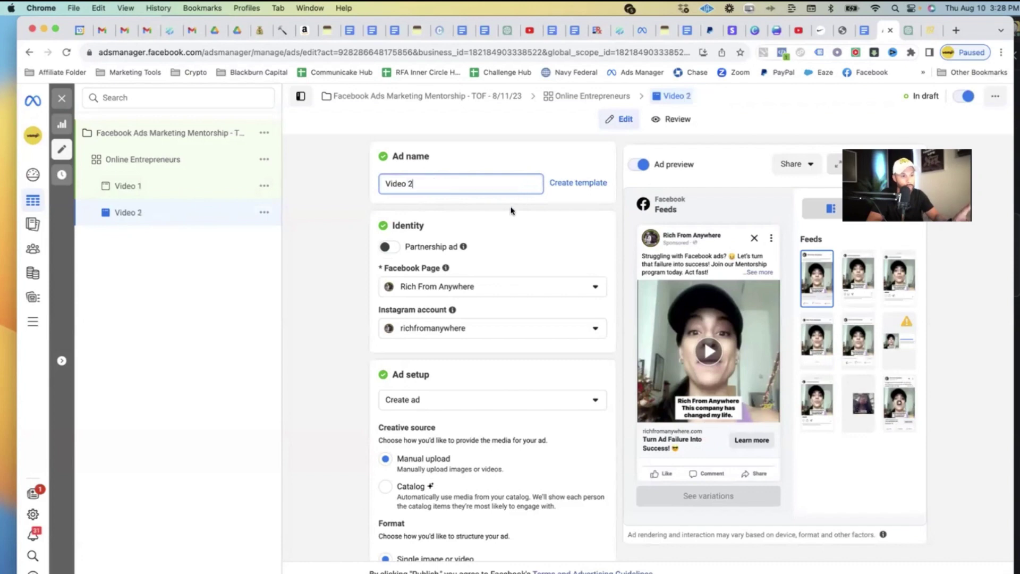
Switch to ChatGPT and copy Ad #2's short-form primary text, starting "Losing money on Facebook ads?", for the Video 2 ad.
scroll(456, 392, down, 5)
scroll(456, 392, down, 8)
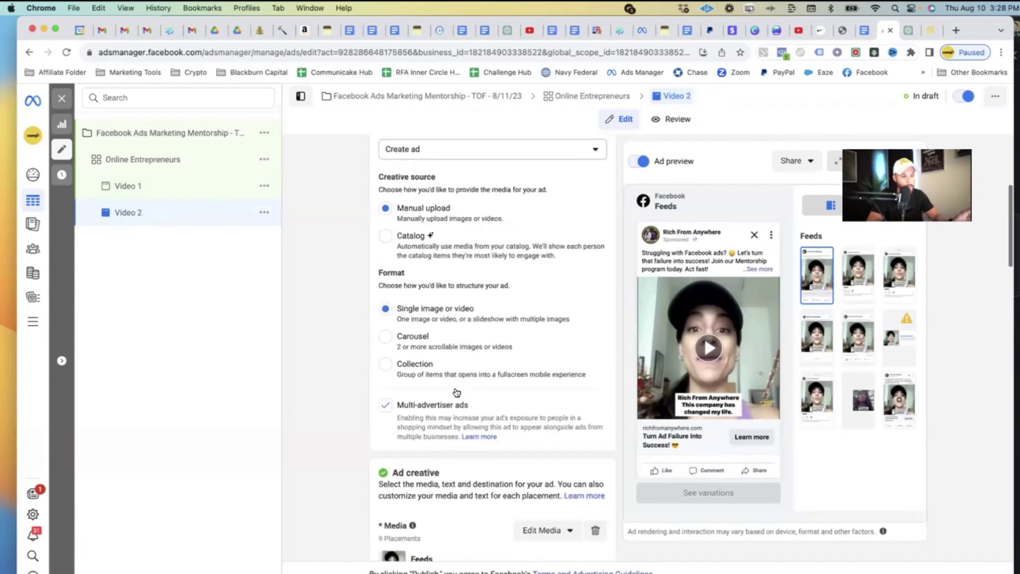
scroll(455, 392, down, 5)
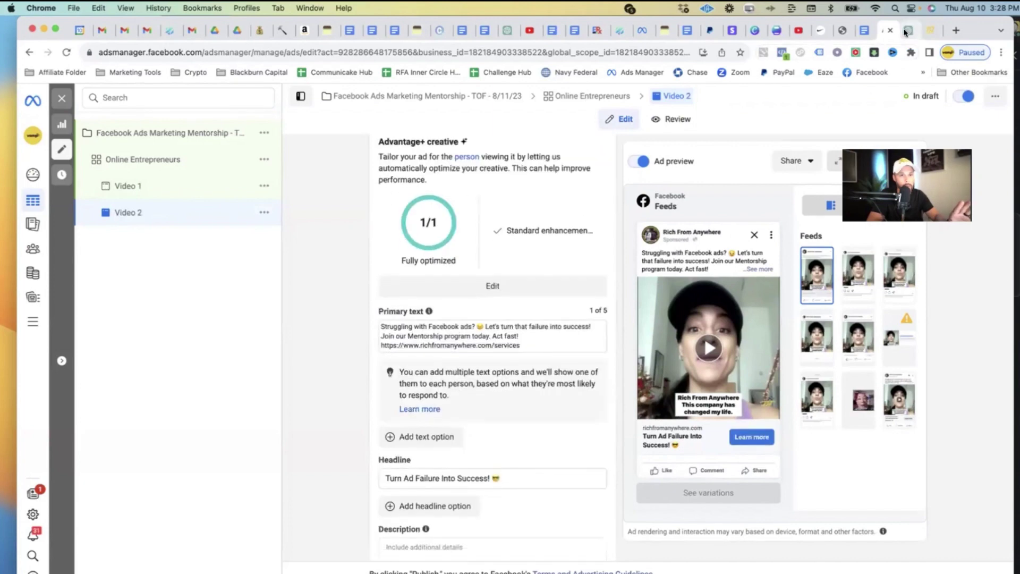
click(906, 30)
scroll(534, 326, down, 2)
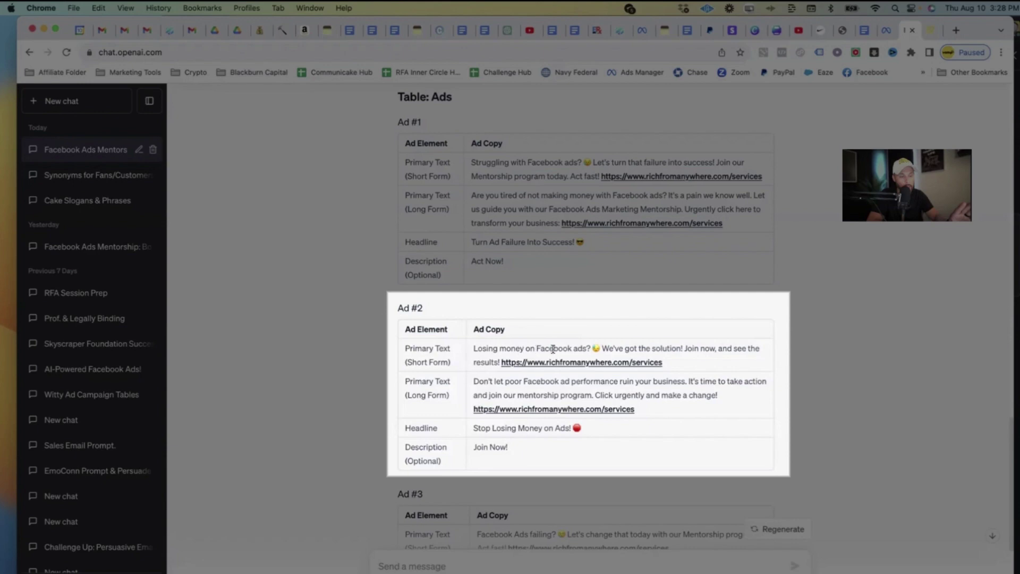
triple_click(702, 346)
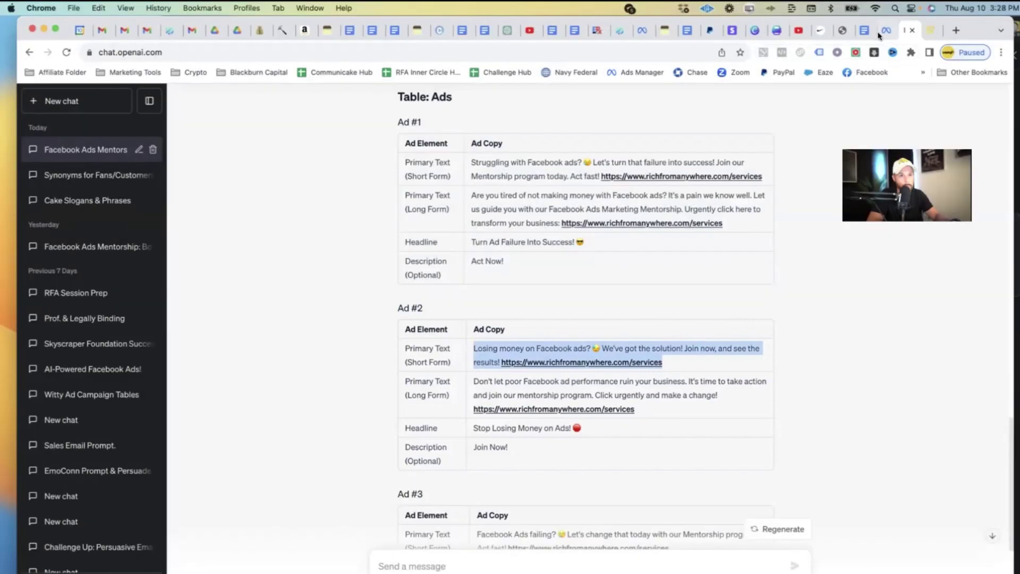
Switch to Ads Manager and replace Video 2's primary text with the copied text starting "Losing money on Facebook ads?".
click(885, 30)
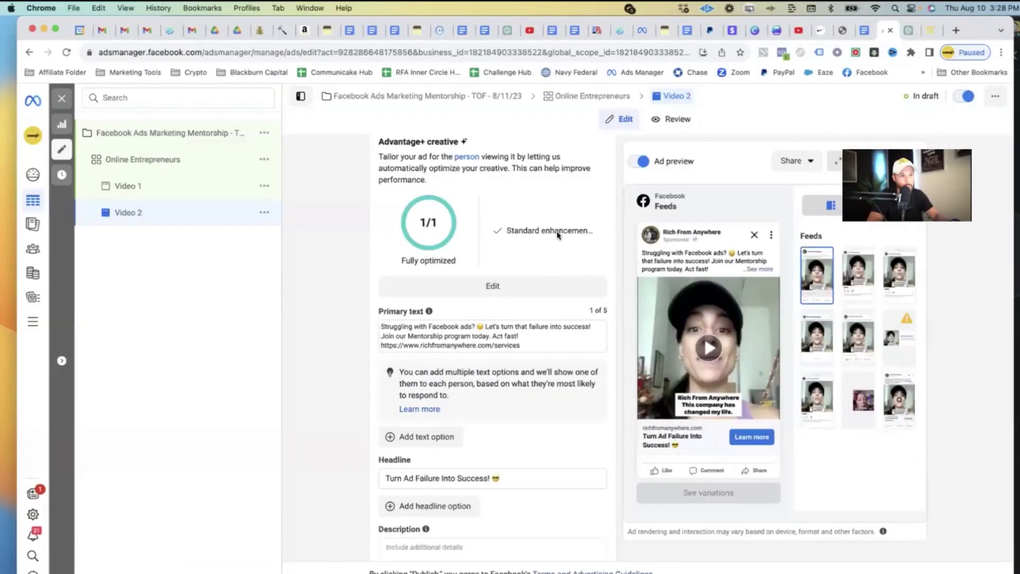
click(482, 324)
key(ctrl+a)
text(Losing money on Facebook ads? 😉 We've got the solution! Join now, and see the results! https://www.richfromanywhere.com/services)
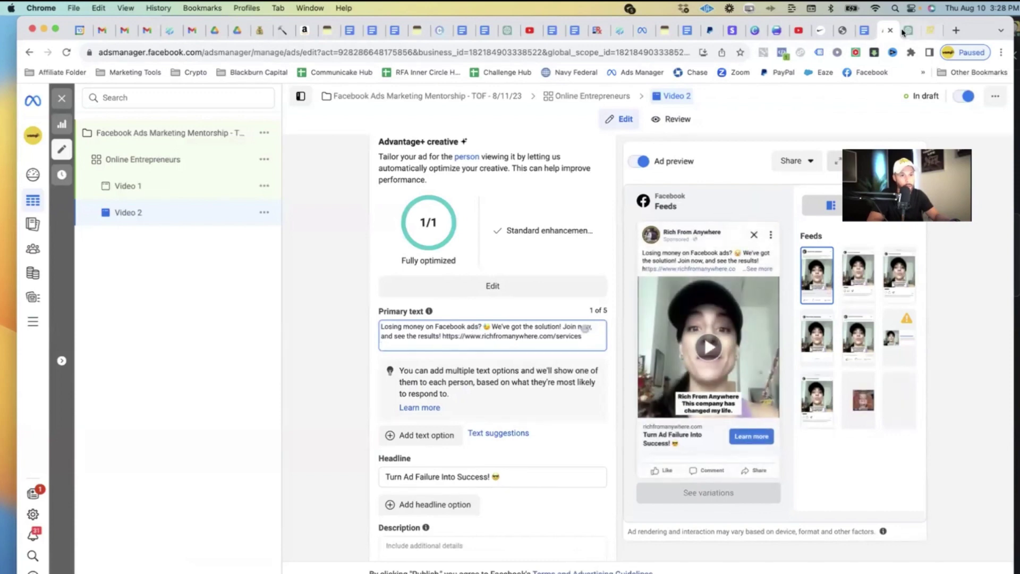
Copy Ad #2's headline, "Stop Losing Money on Ads!" with its emoji, from ChatGPT and replace Video 2's headline with it in Ads Manager.
click(908, 30)
triple_click(489, 424)
key(super+c)
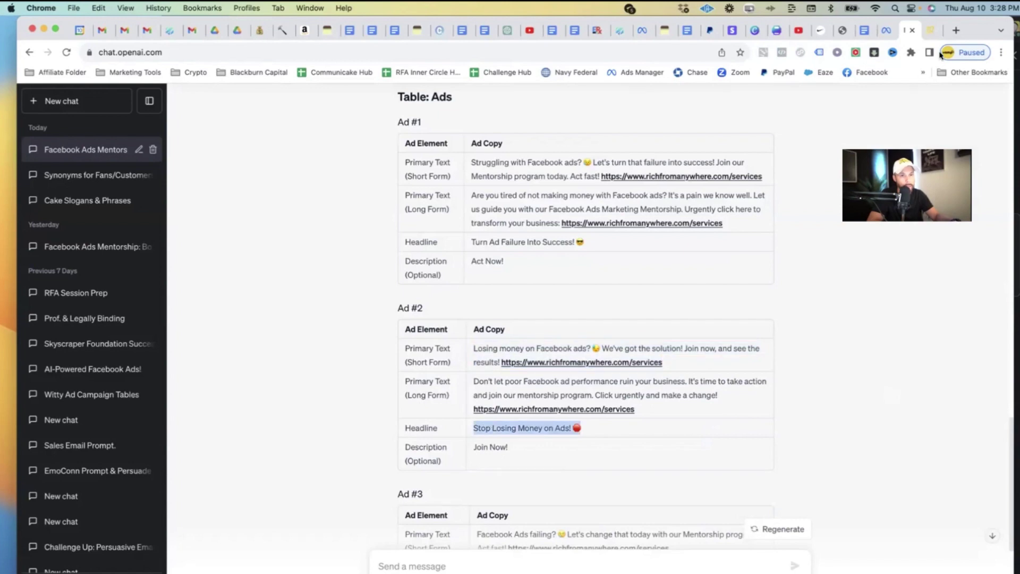
click(886, 30)
triple_click(453, 476)
key(super+v)
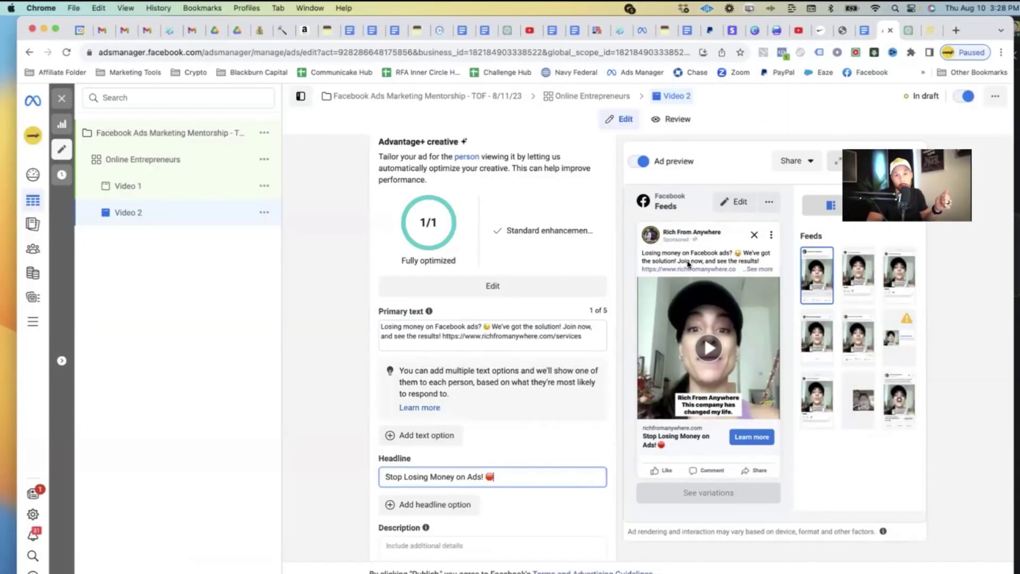
click(612, 379)
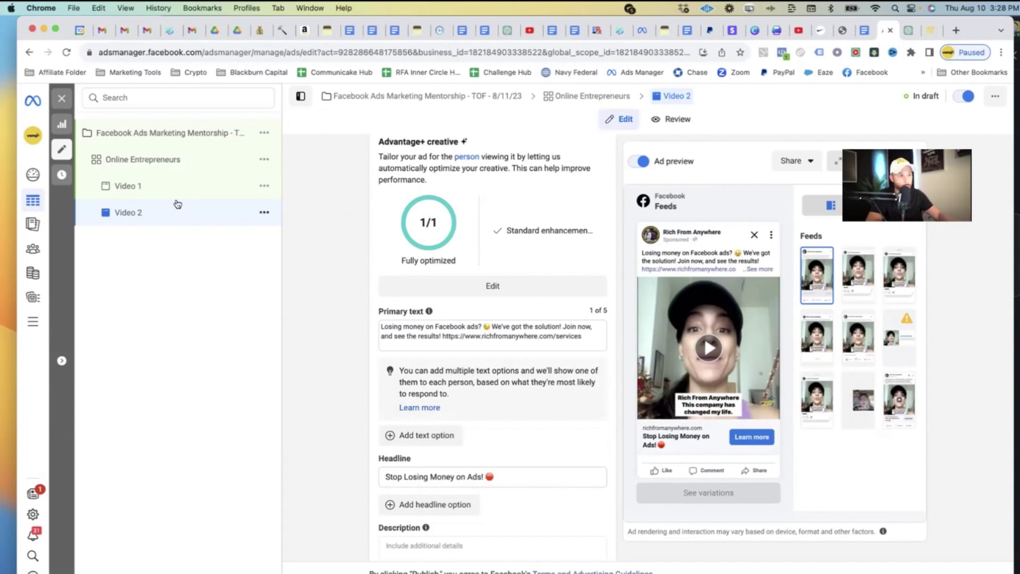
Quickly duplicate the Video 2 ad within the Online Entrepreneurs ad set and name the copy Video 3.
click(265, 211)
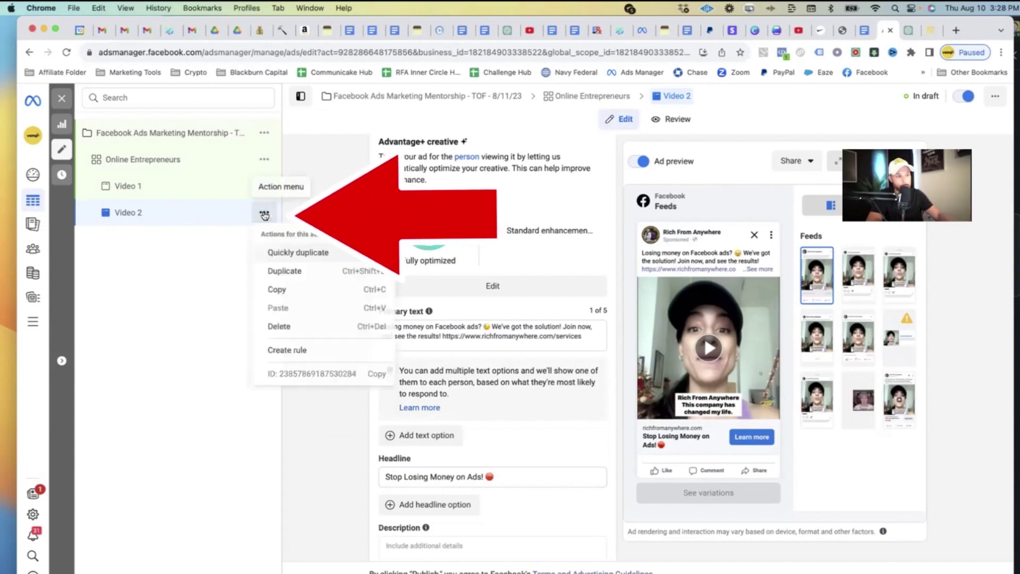
click(288, 252)
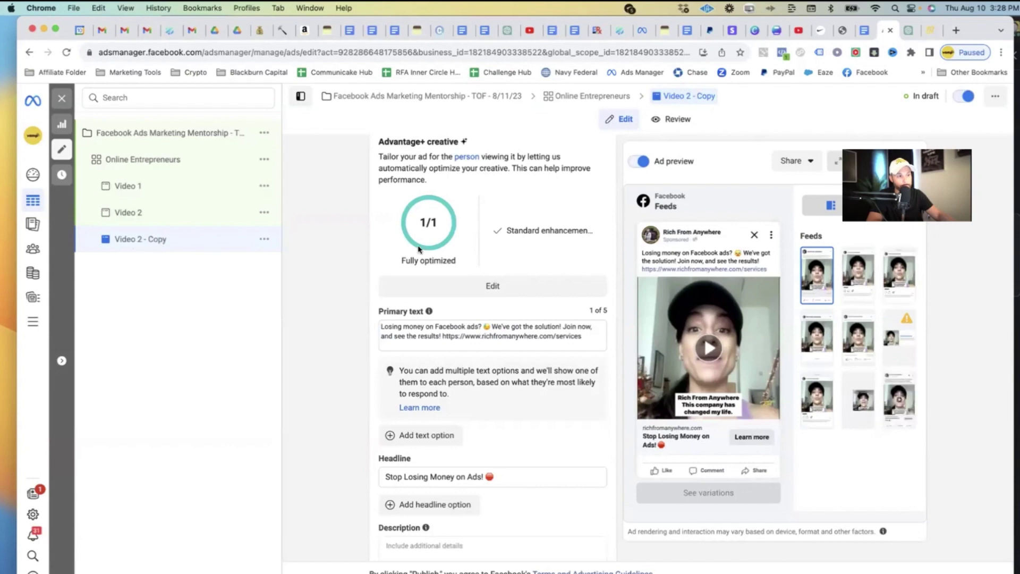
scroll(529, 230, up, 15)
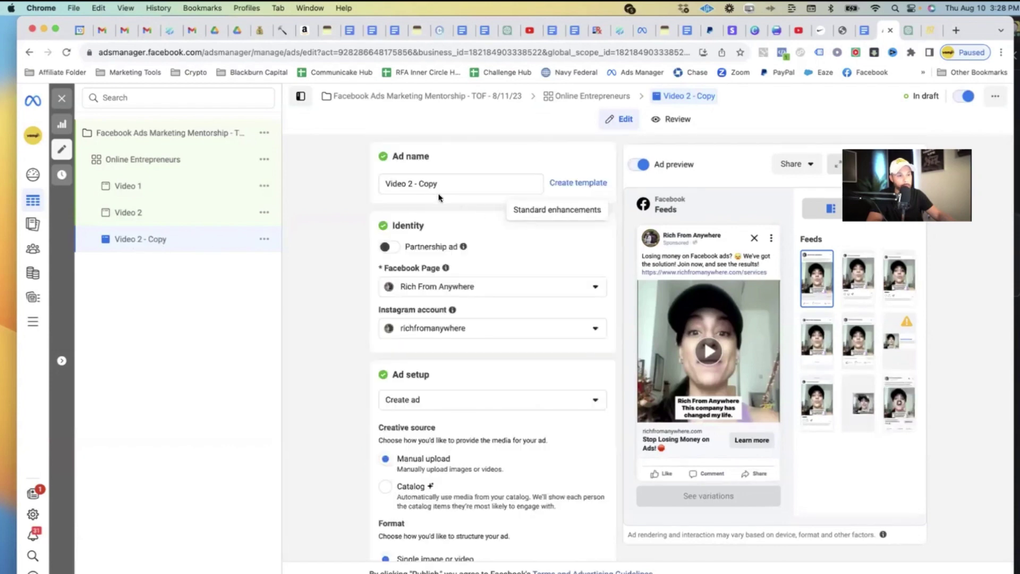
drag(407, 181, 437, 183)
text(3)
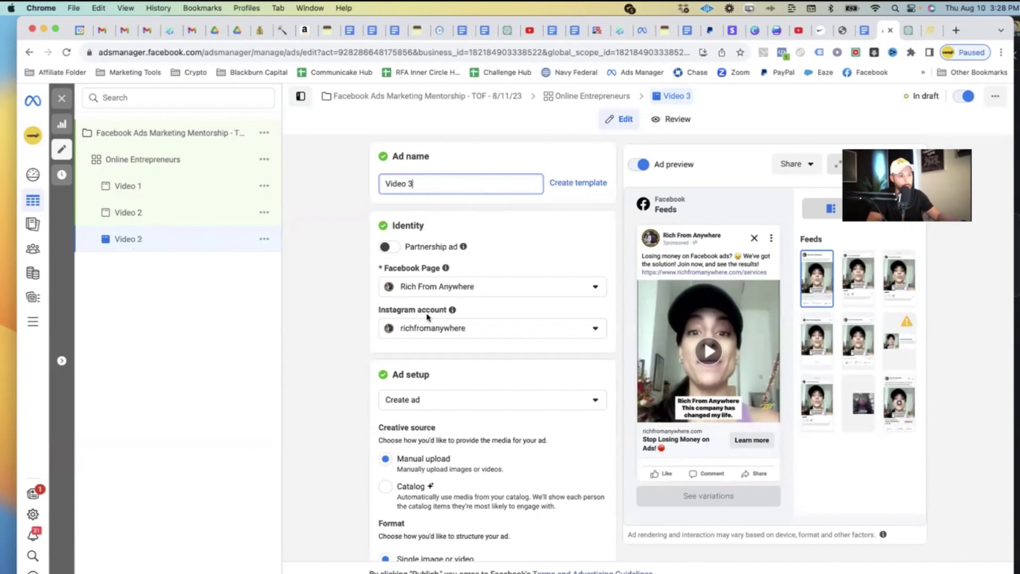
Copy Ad #3's short-form primary text, starting "Facebook Ads failing?", from ChatGPT and replace Video 3's primary text with it in Ads Manager.
scroll(423, 318, down, 8)
scroll(427, 317, down, 8)
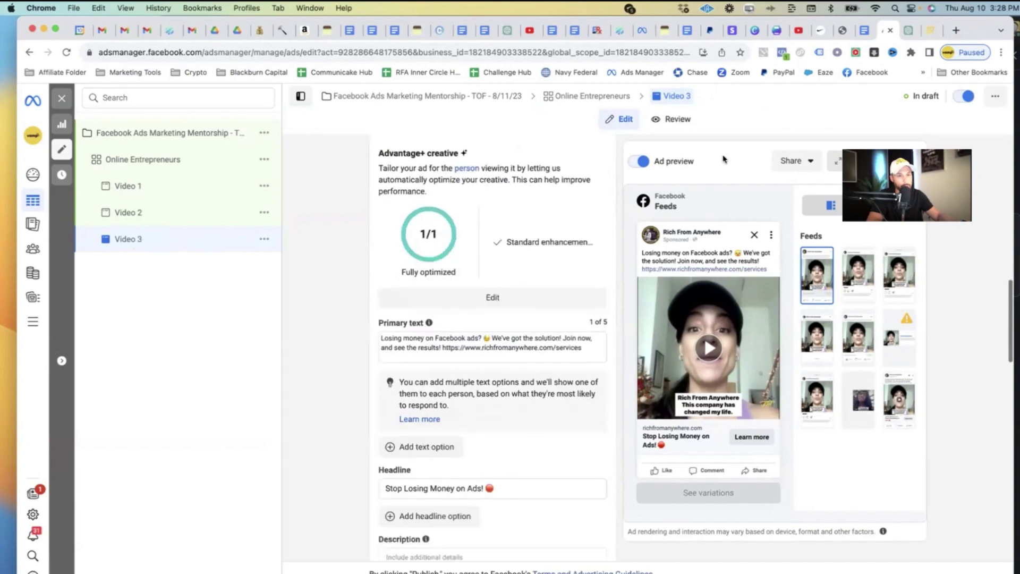
click(905, 35)
scroll(535, 345, down, 5)
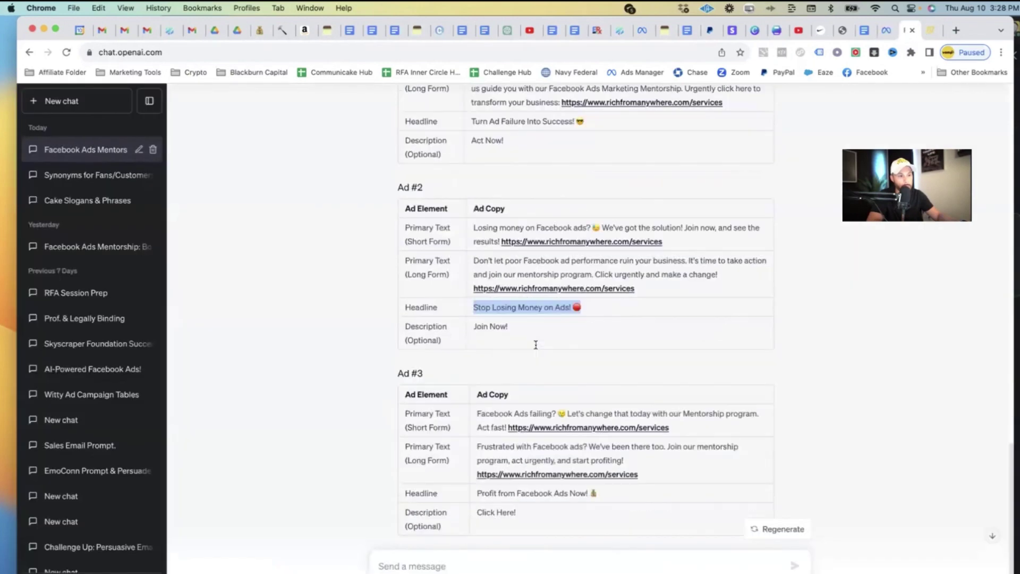
drag(433, 287, 378, 288)
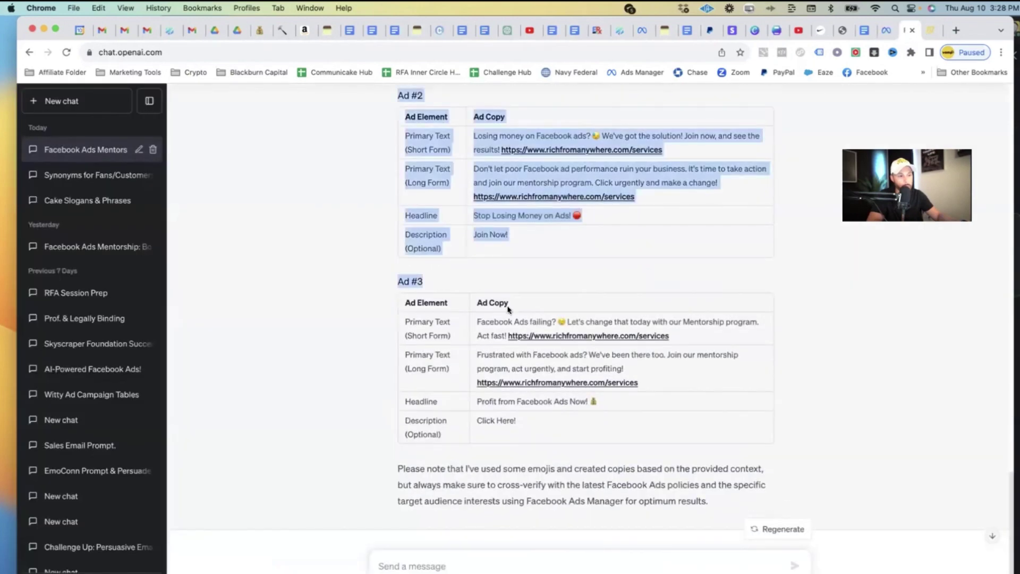
triple_click(505, 319)
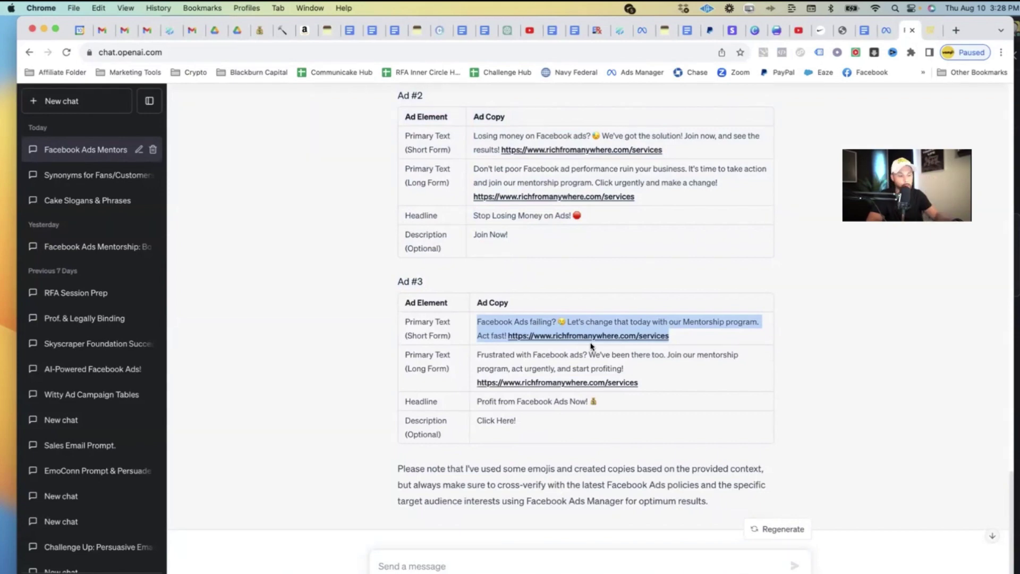
click(886, 30)
triple_click(460, 342)
text(Facebook Ads failing? 😜 Let's change that today with our Mentorship program. Act fast! https://www.richfromanywhere.com/services)
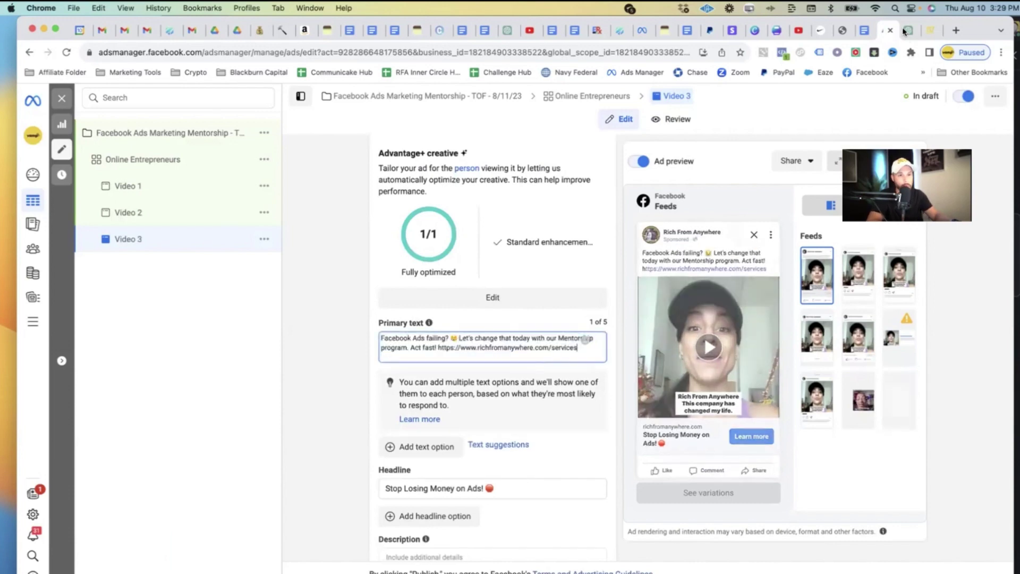
Copy Ad #3's headline, "Profit from Facebook Ads Now!" with its emoji, from ChatGPT and replace Video 3's headline with it in Ads Manager.
click(909, 30)
triple_click(509, 399)
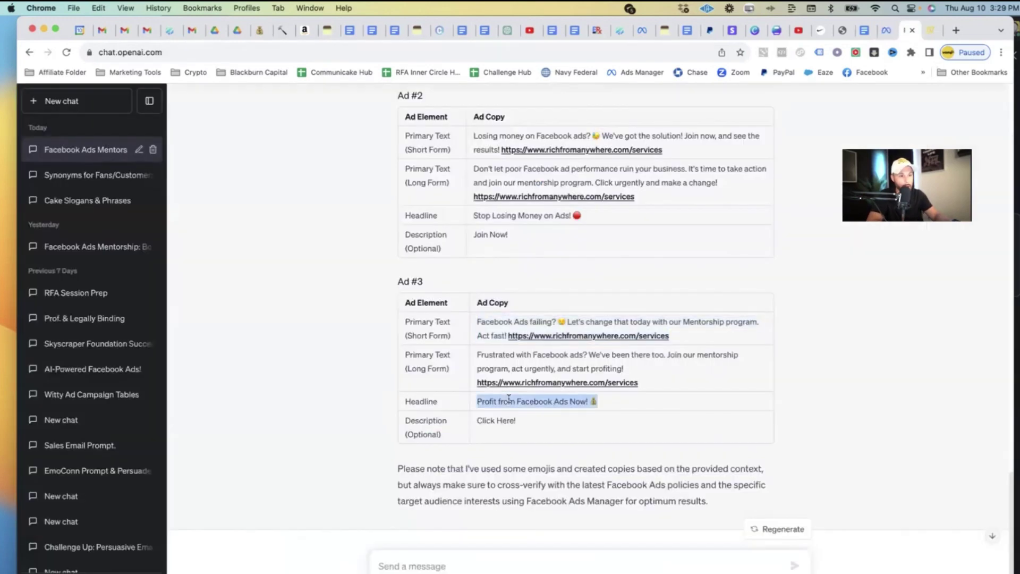
key(super+c)
click(886, 30)
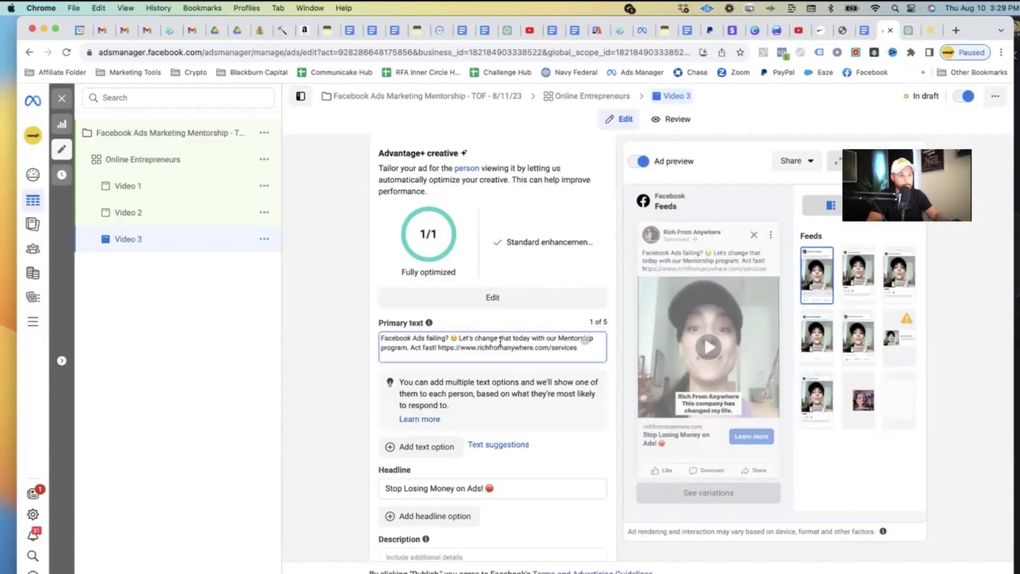
click(421, 486)
key(super+a)
key(super+v)
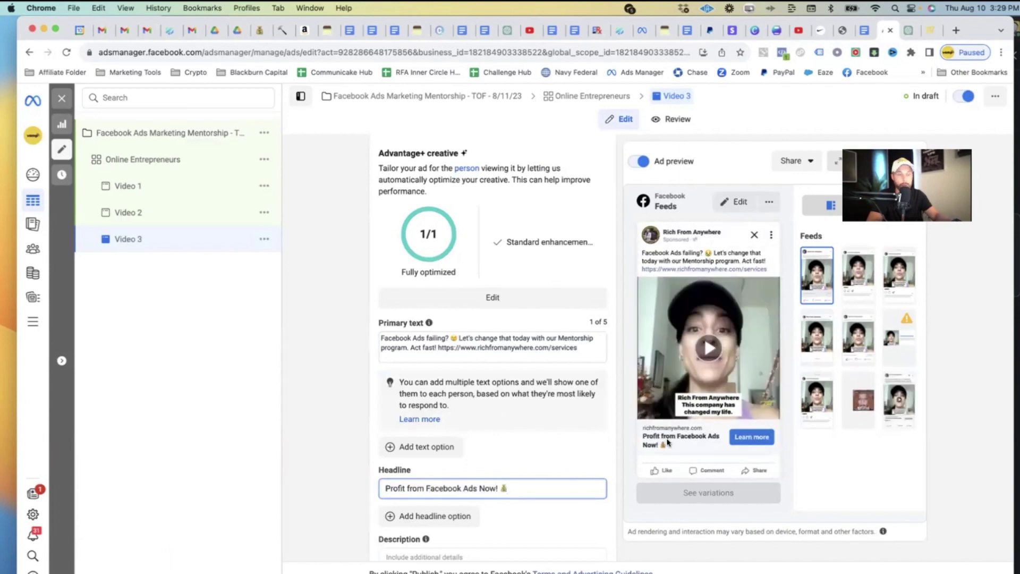
click(202, 363)
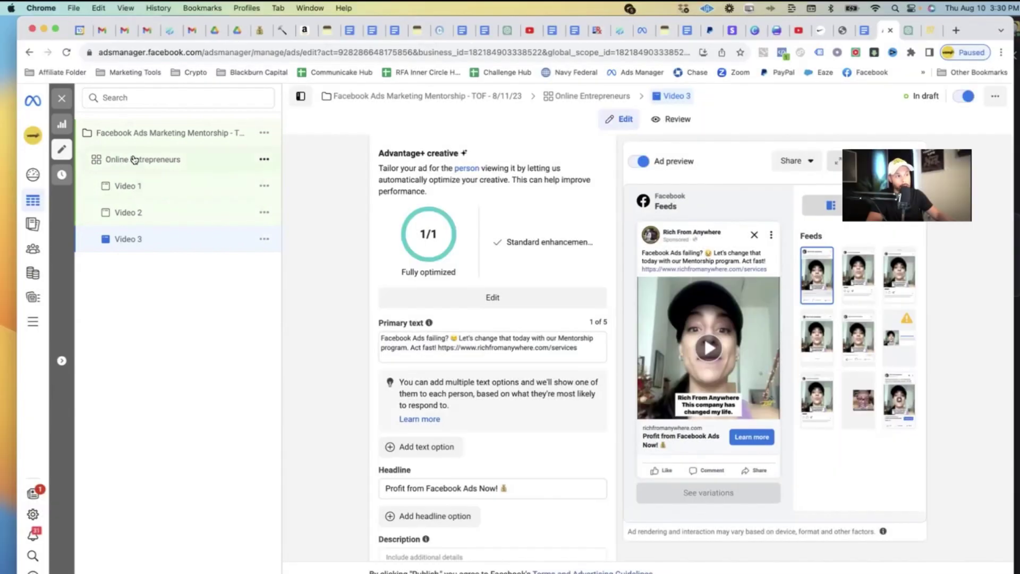
Quickly duplicate the Online Entrepreneurs ad set together with its three video ads.
click(263, 159)
click(263, 160)
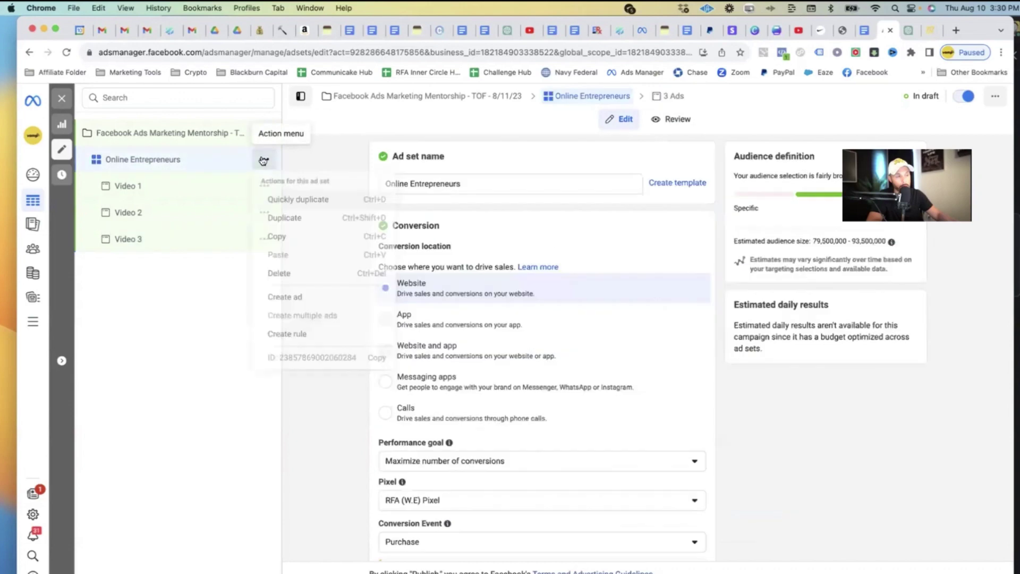
click(283, 198)
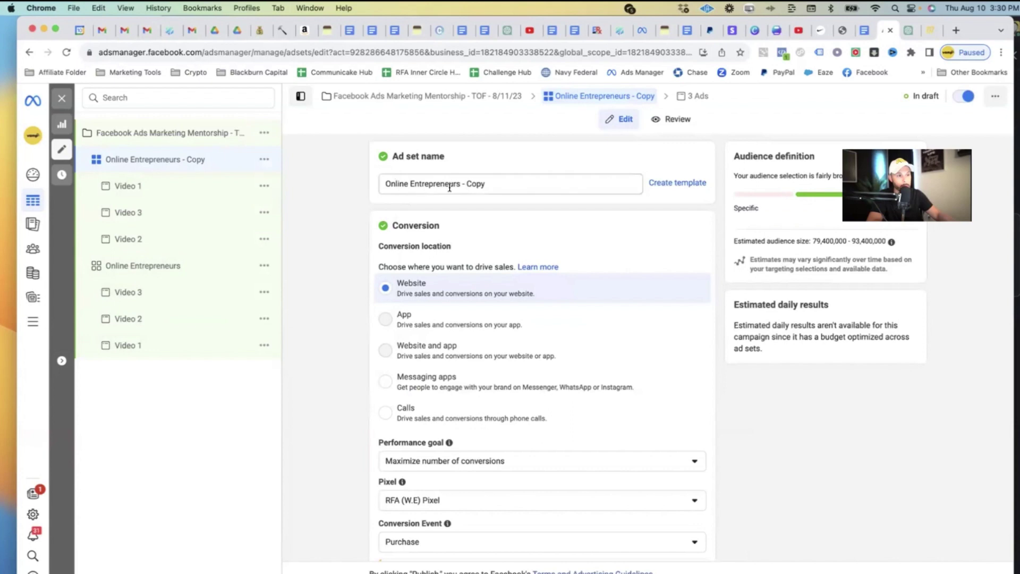
Copy the audience name Small Business Owners from ChatGPT's Adsets table and rename the duplicated ad set with it in Ads Manager.
click(906, 30)
scroll(589, 362, up, 3)
scroll(589, 362, up, 10)
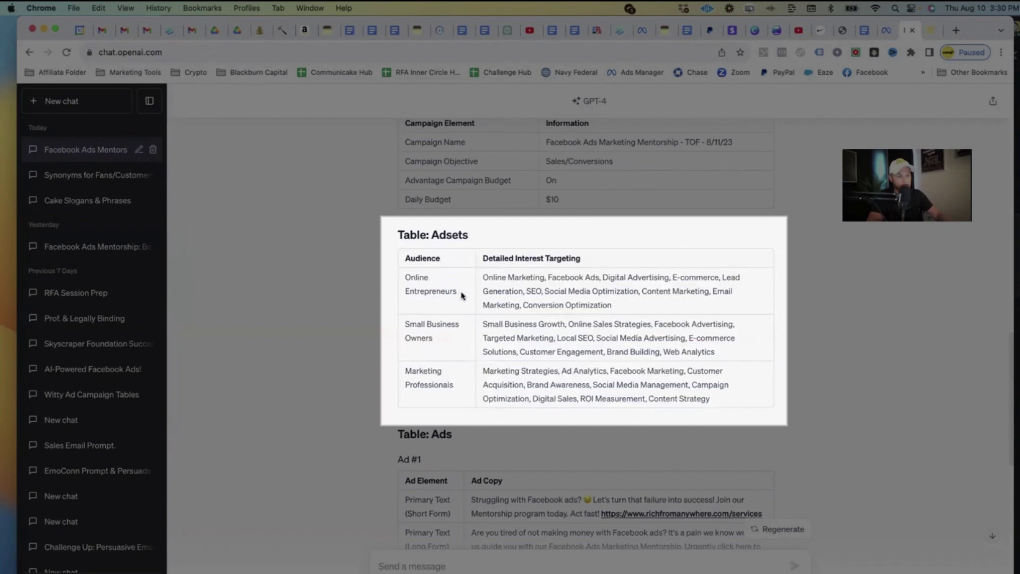
drag(461, 296, 407, 279)
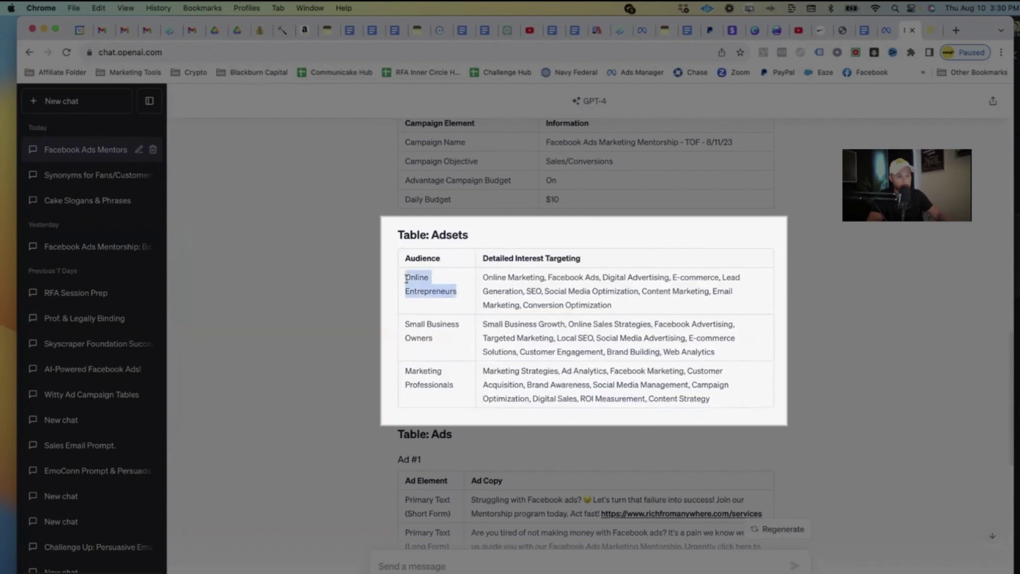
click(419, 322)
triple_click(423, 334)
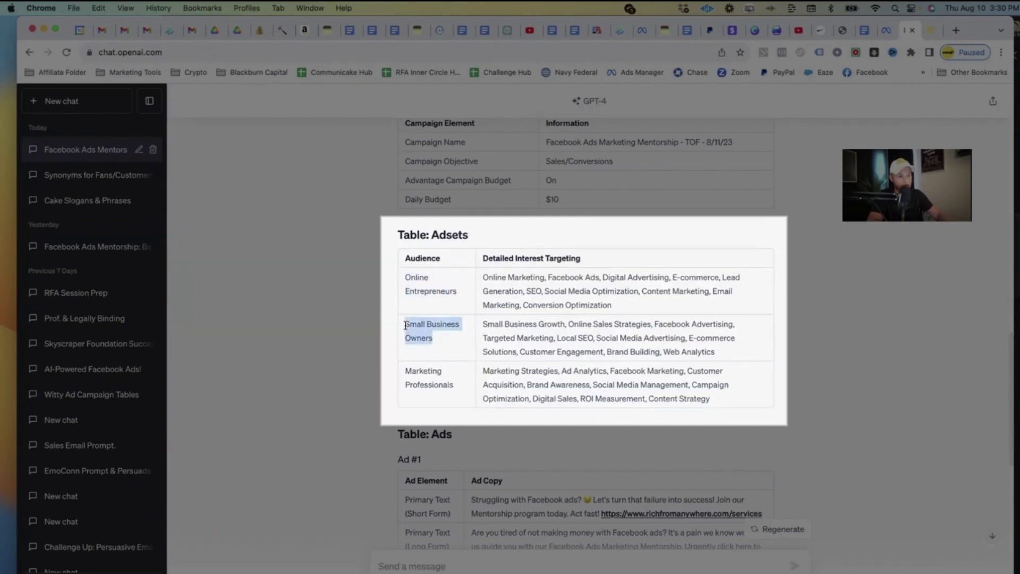
key(super+c)
key(ctrl+shift+Tab)
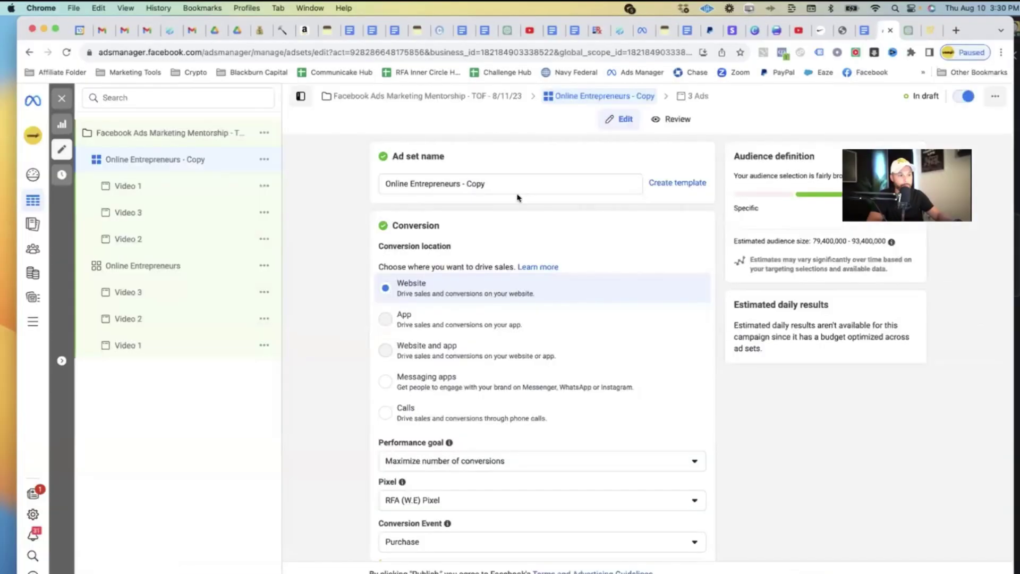
triple_click(452, 183)
key(super+v)
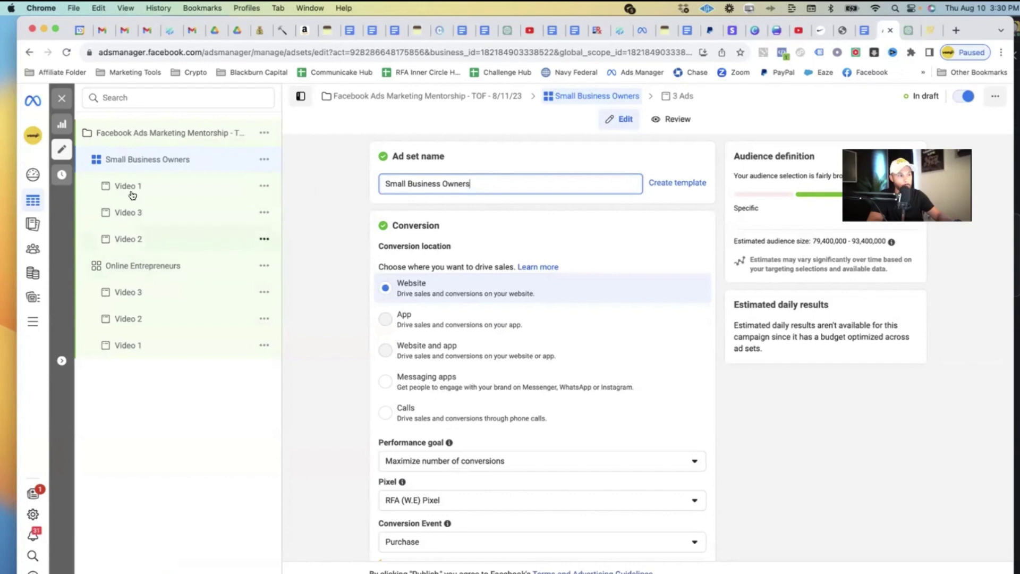
click(450, 202)
Remove the E-commerce, Lead generation and Online advertising interests from the Small Business Owners ad set's detailed targeting, and switch to ChatGPT for replacements.
scroll(465, 384, down, 10)
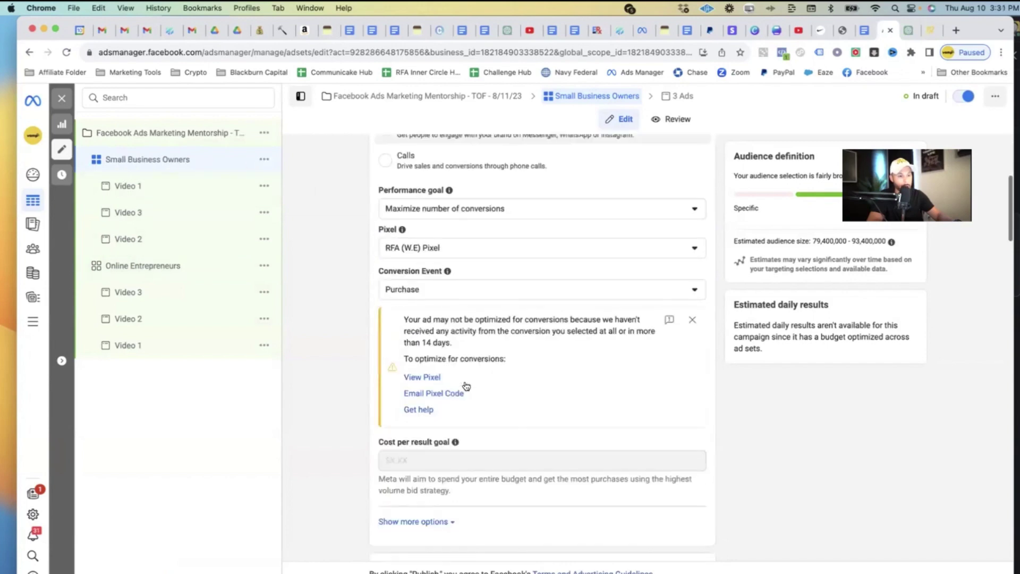
scroll(466, 386, down, 10)
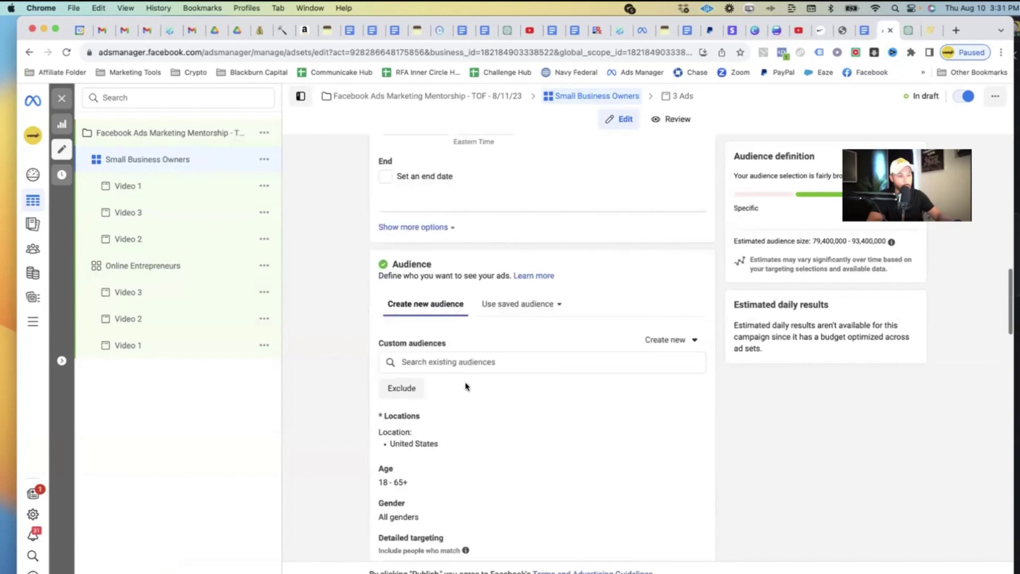
scroll(465, 382, down, 1)
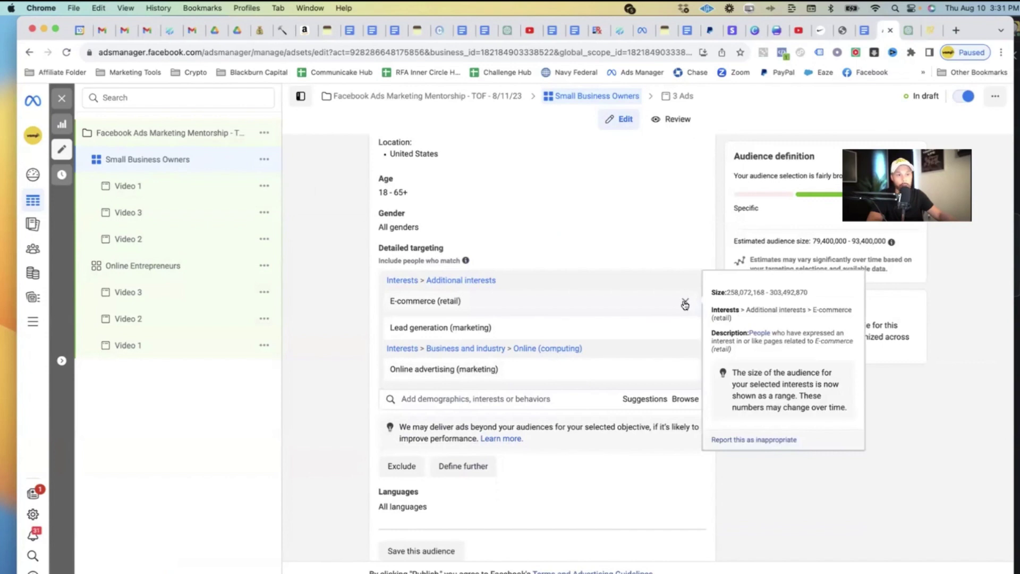
click(686, 303)
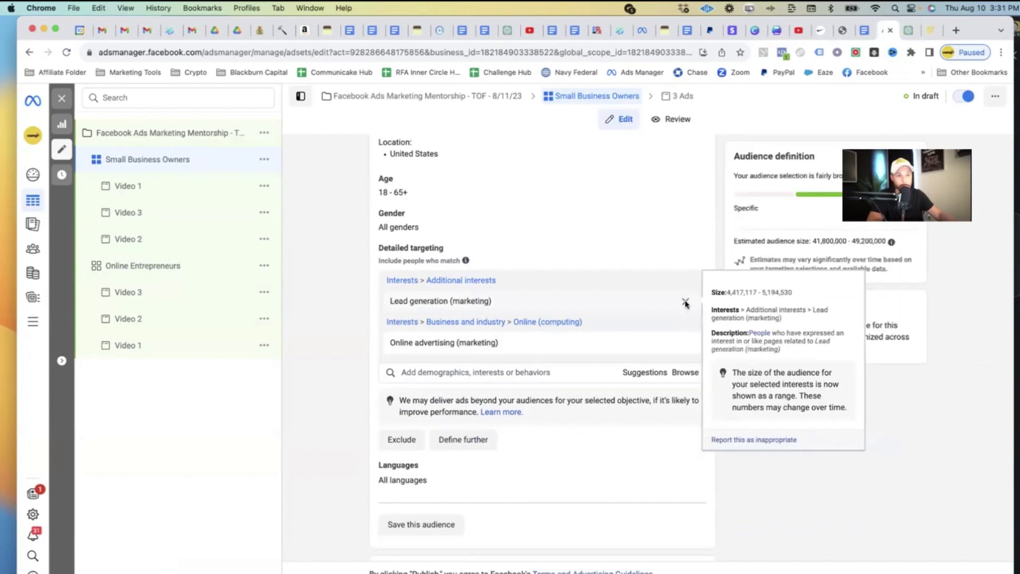
click(685, 303)
click(686, 303)
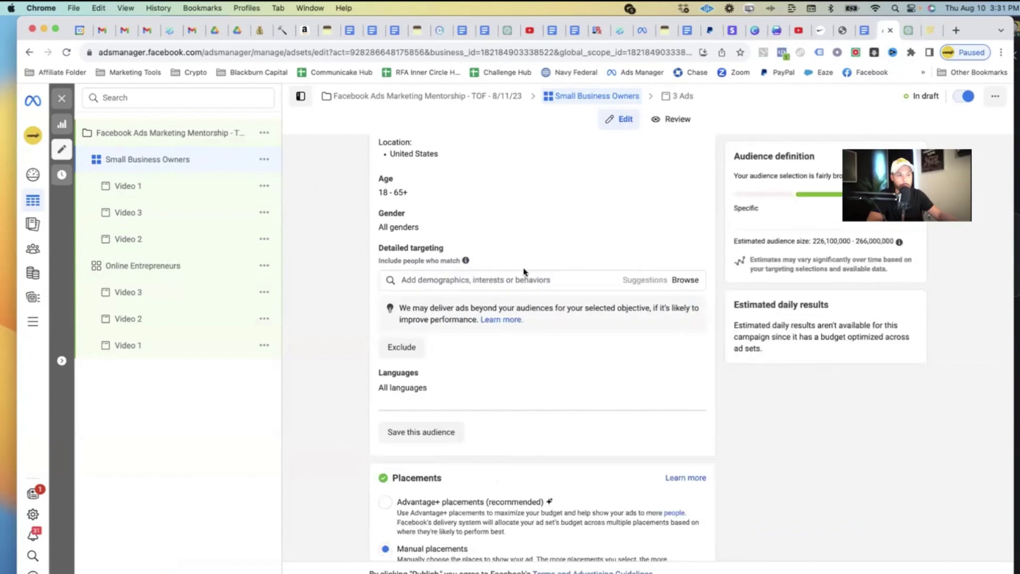
click(909, 31)
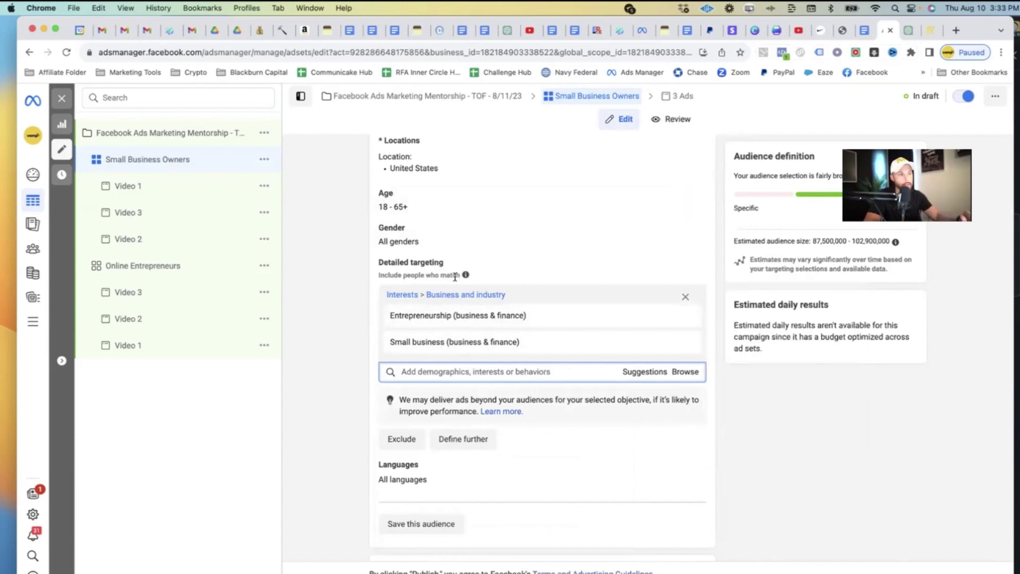
Quickly duplicate the Small Business Owners ad set together with its three video ads.
mouse_move(521, 310)
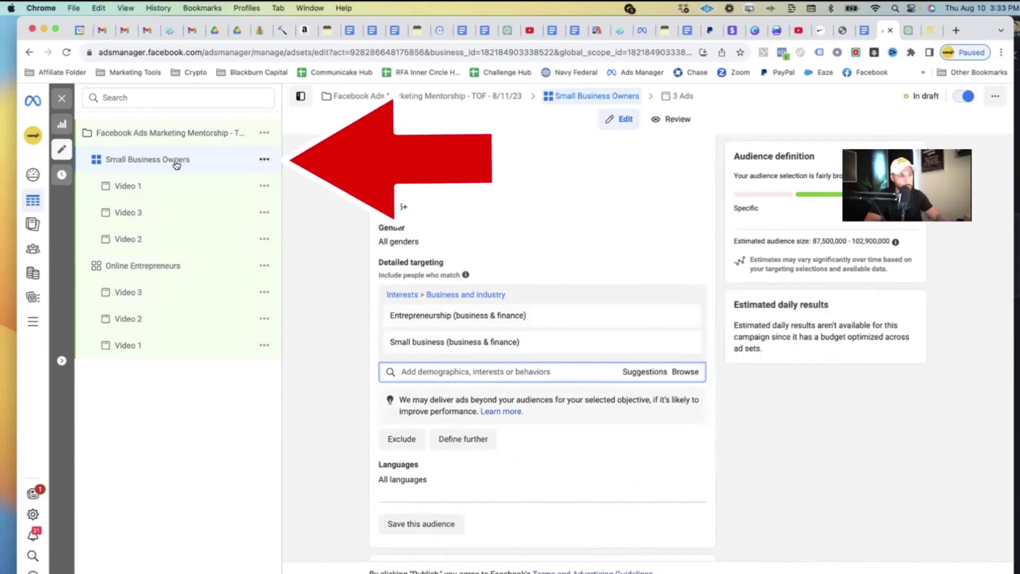
click(264, 161)
click(290, 200)
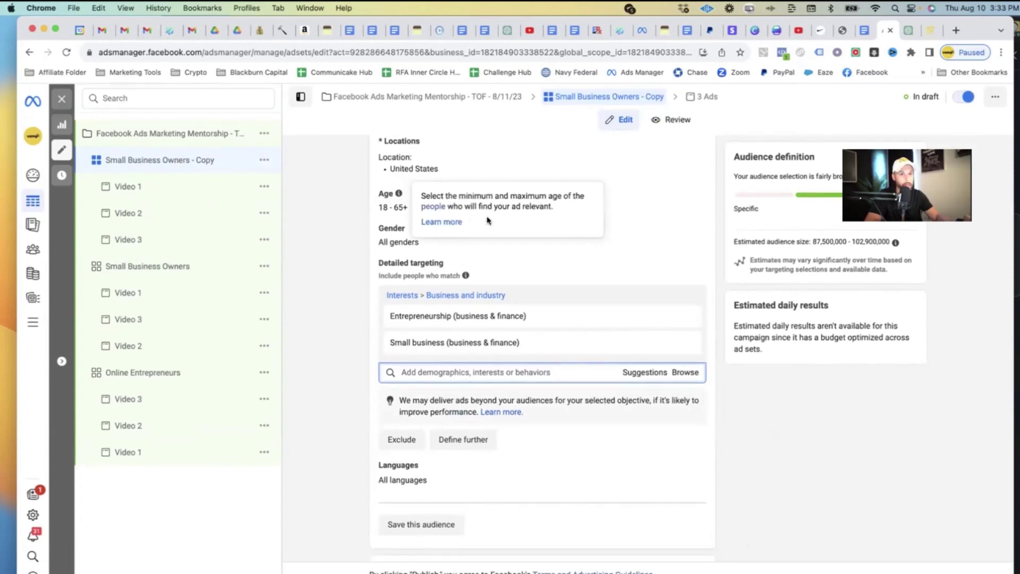
Copy the audience name Marketing Professionals from ChatGPT's Adsets table and rename the Small Business Owners copy with it in Ads Manager.
click(905, 33)
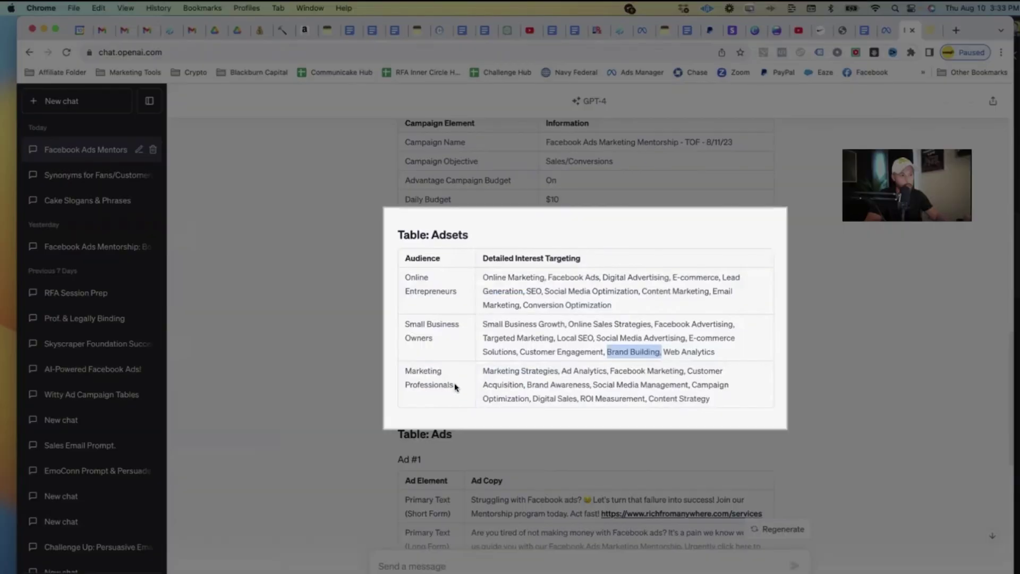
drag(454, 386, 405, 370)
key(super+c)
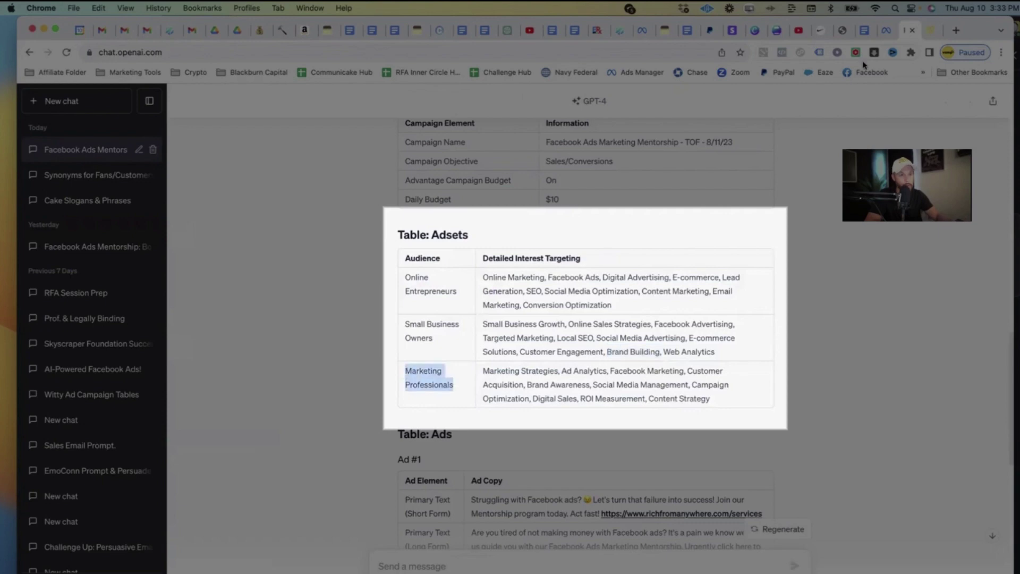
click(885, 30)
scroll(482, 199, up, 10)
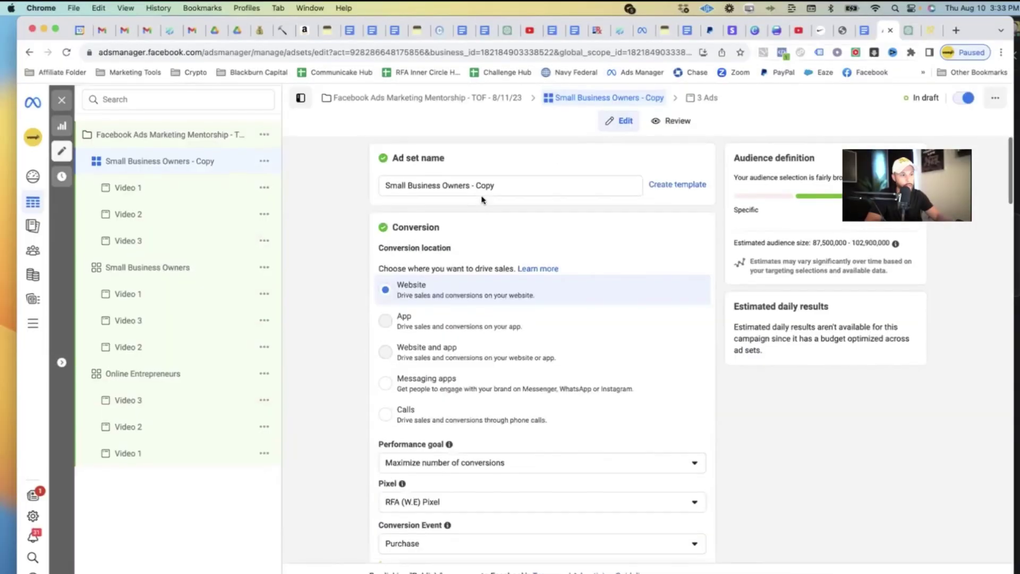
triple_click(463, 181)
key(super+v)
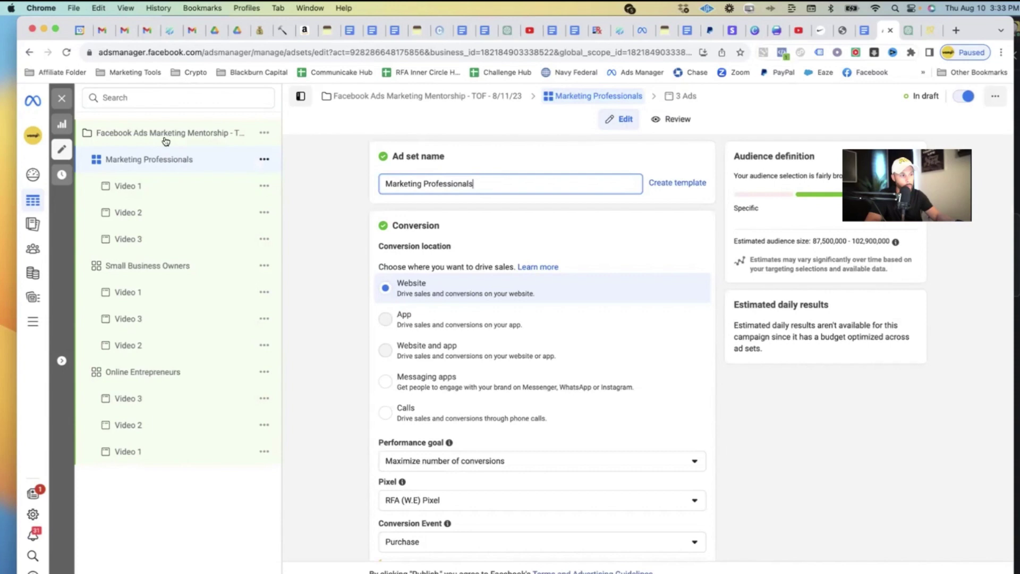
click(491, 206)
Remove the Entrepreneurship and Small business interests from the Marketing Professionals ad set's detailed targeting, and switch to ChatGPT for replacements.
scroll(538, 275, down, 15)
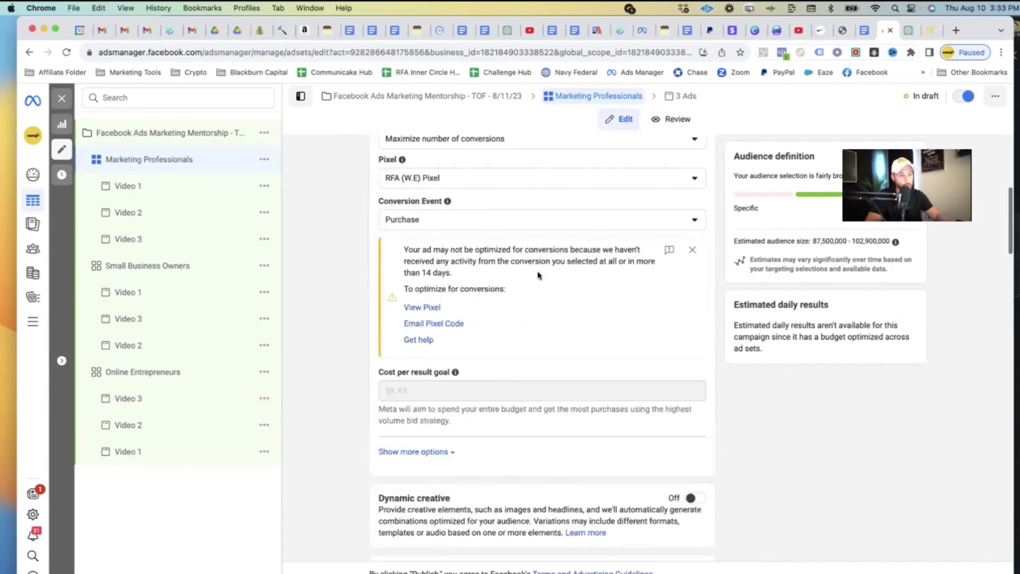
scroll(537, 275, down, 7)
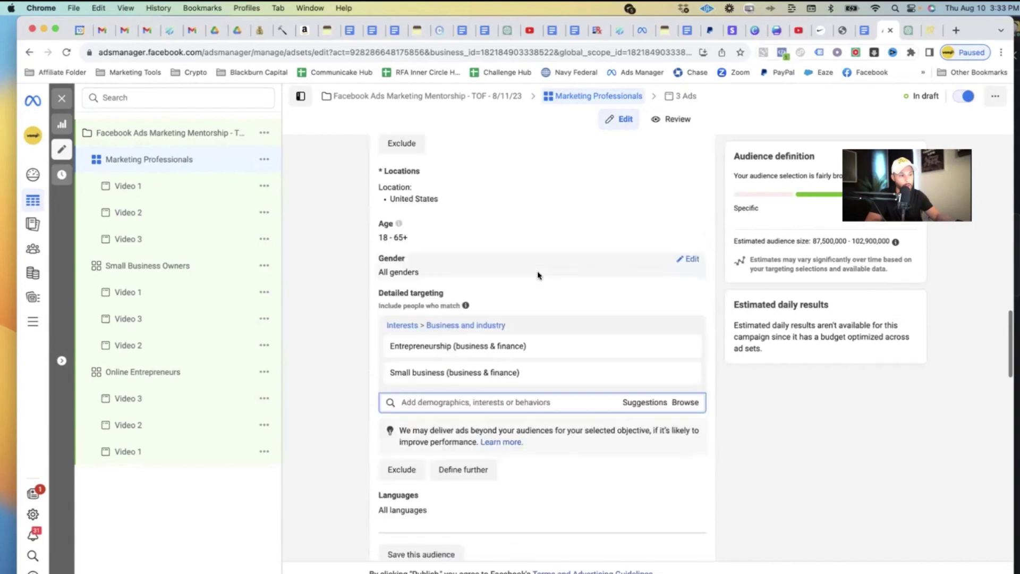
mouse_move(649, 335)
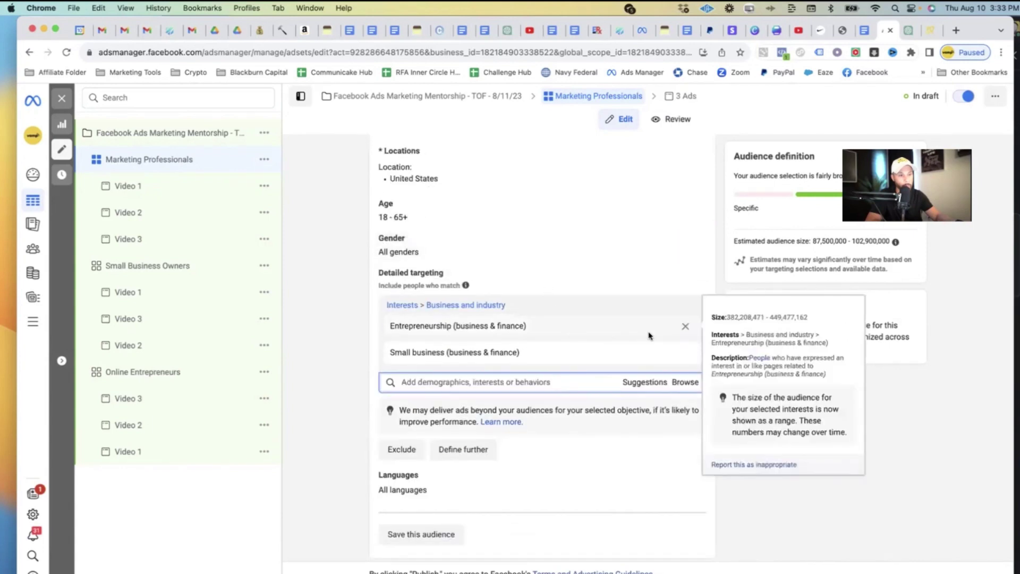
click(684, 327)
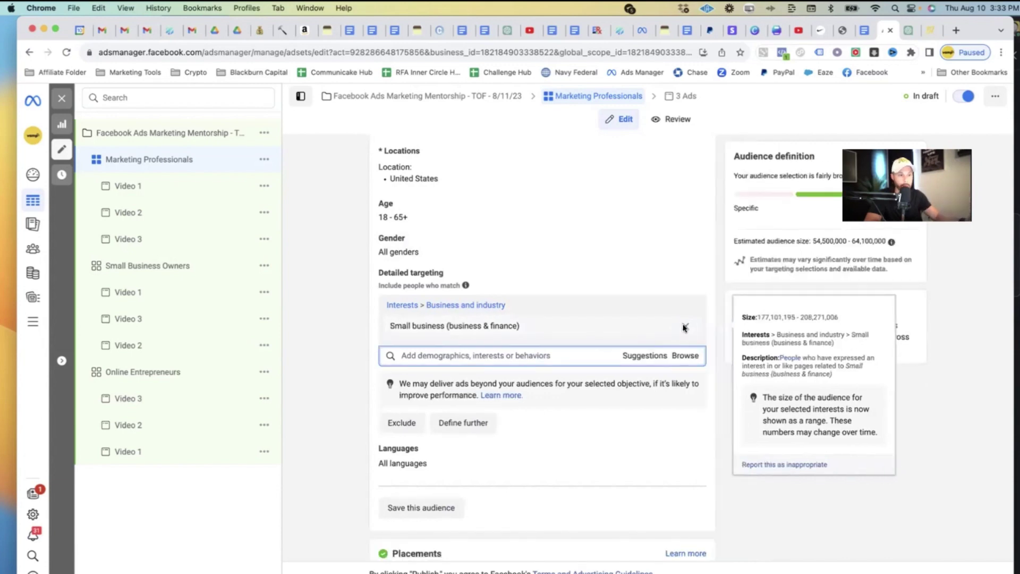
click(684, 327)
click(904, 31)
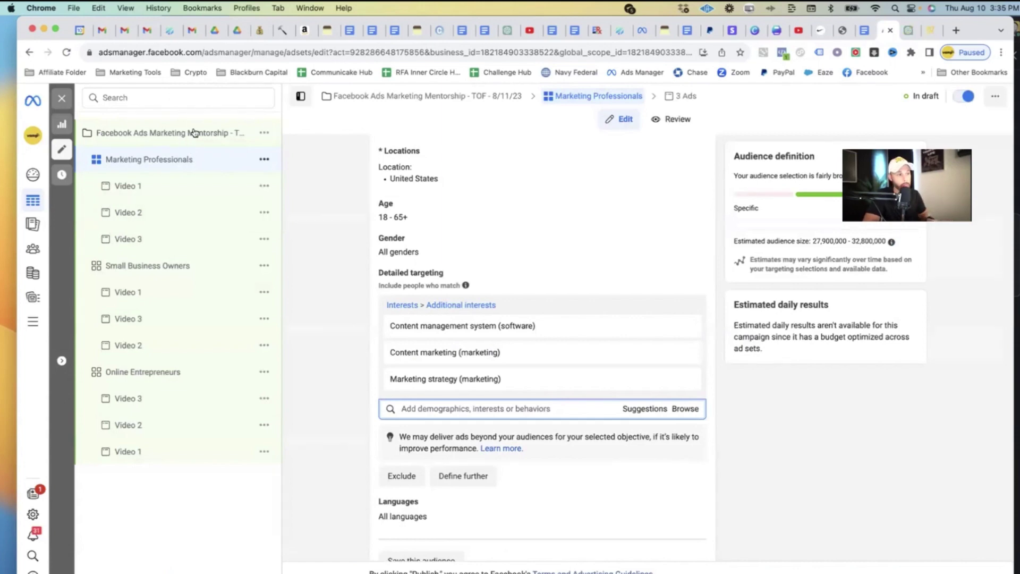
Open the campaign-level settings of Facebook Ads Marketing Mentorship - TOF - 8/11/23.
click(176, 132)
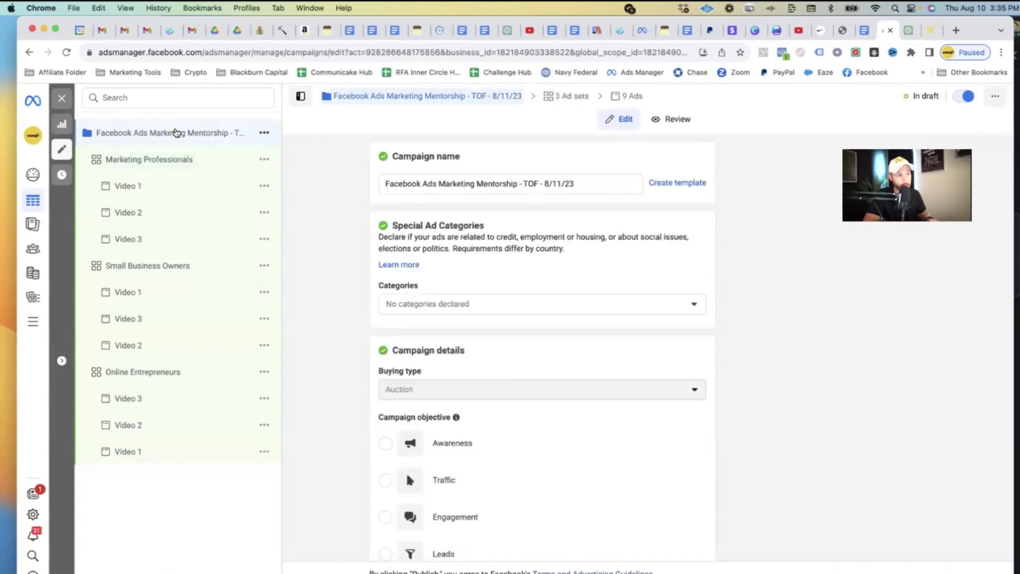